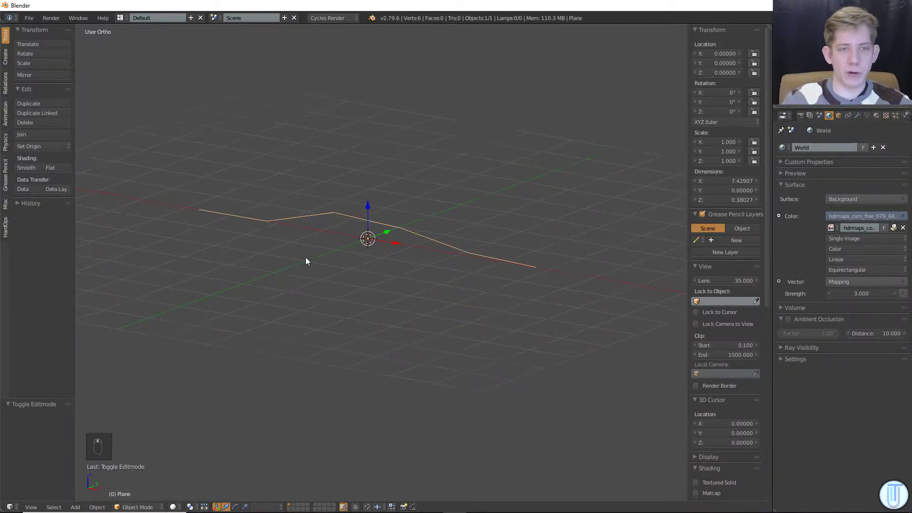
- Enter Edit Mode on the line in front view and copy the Z coordinate of its rightmost vertex
{"action": "middle_click_drag", "start_coordinate": [306, 257], "coordinate": [336, 248]}
{"action": "key", "text": "Tab"}
{"action": "key", "text": "KP_1"}
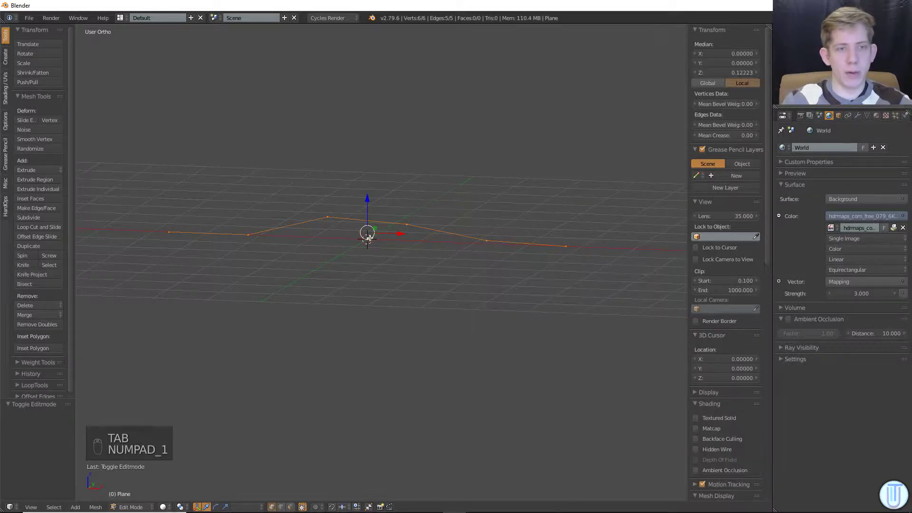
{"action": "right_click", "coordinate": [572, 238]}
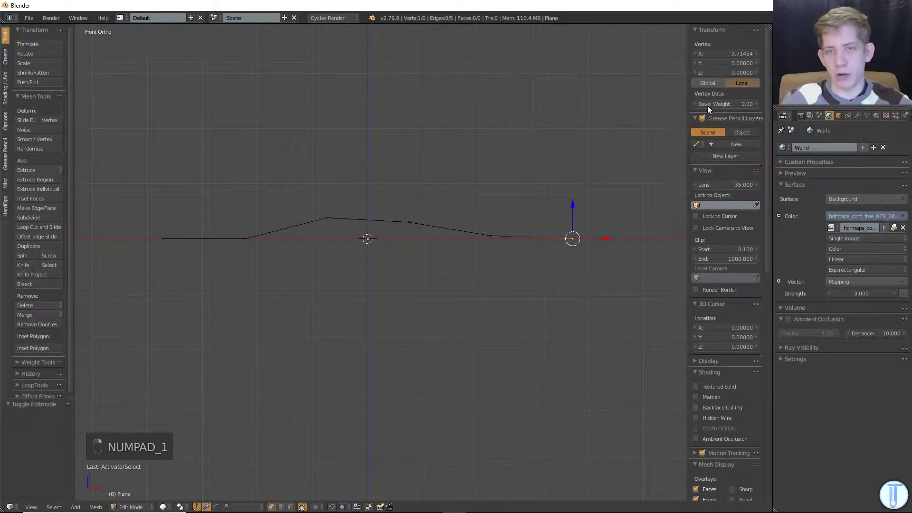
{"action": "key", "text": "ctrl+c"}
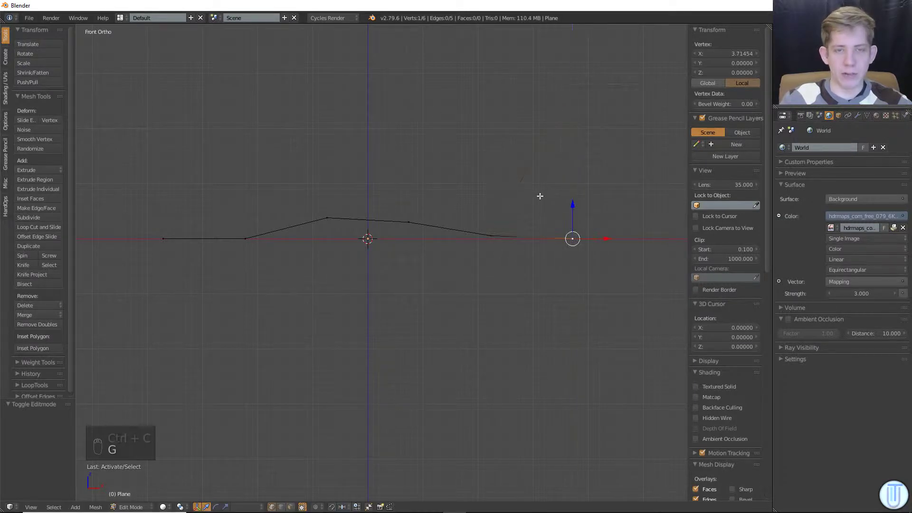
{"action": "key", "text": "g"}
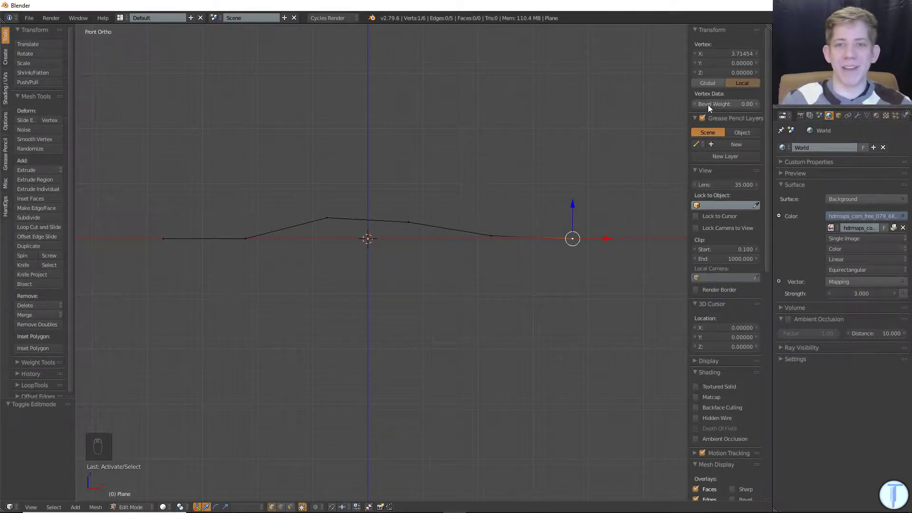
{"action": "key", "text": "ctrl+c"}
- Paste the copied Z coordinate into the next two vertices toward the line's peak
{"action": "right_click", "coordinate": [491, 236]}
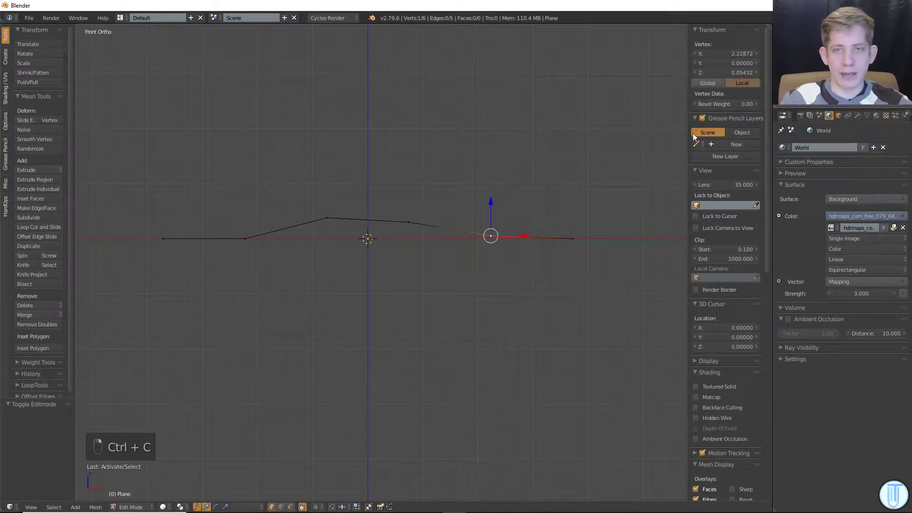
{"action": "key", "text": "ctrl+v"}
{"action": "key", "text": "ctrl+v"}
{"action": "right_click", "coordinate": [422, 211]}
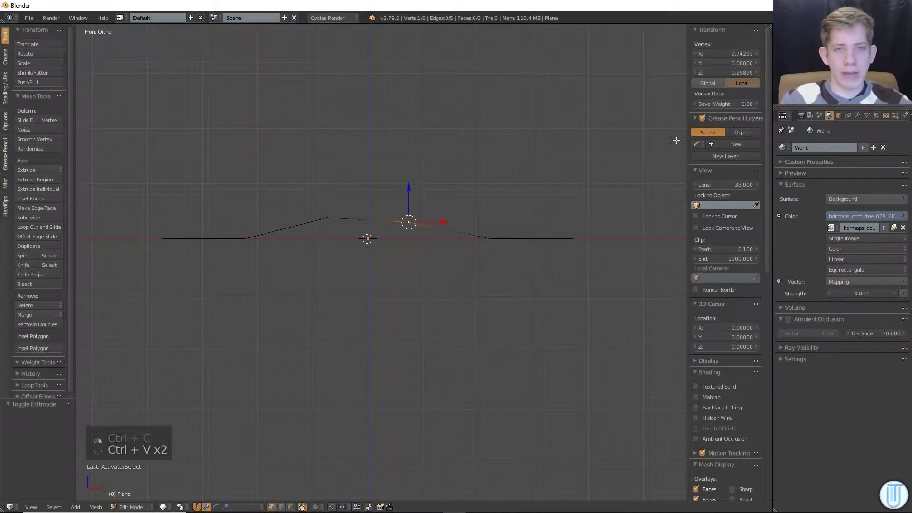
{"action": "key", "text": "ctrl+v"}
{"action": "key", "text": "ctrl+v"}
{"action": "key", "text": "ctrl+v"}
- Undo the pasted Z coordinates on both vertices
{"action": "key", "text": "ctrl+z"}
{"action": "key", "text": "ctrl+z"}
{"action": "key", "text": "ctrl+z"}
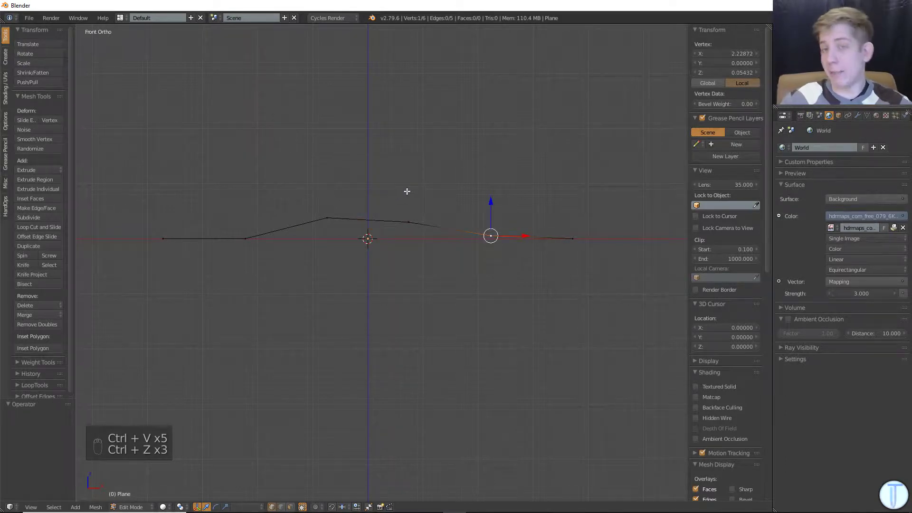
- Select all vertices and try flattening the line along the Z axis with a scale of 0
{"action": "key", "text": "a"}
{"action": "key", "text": "a"}
{"action": "key", "text": "a"}
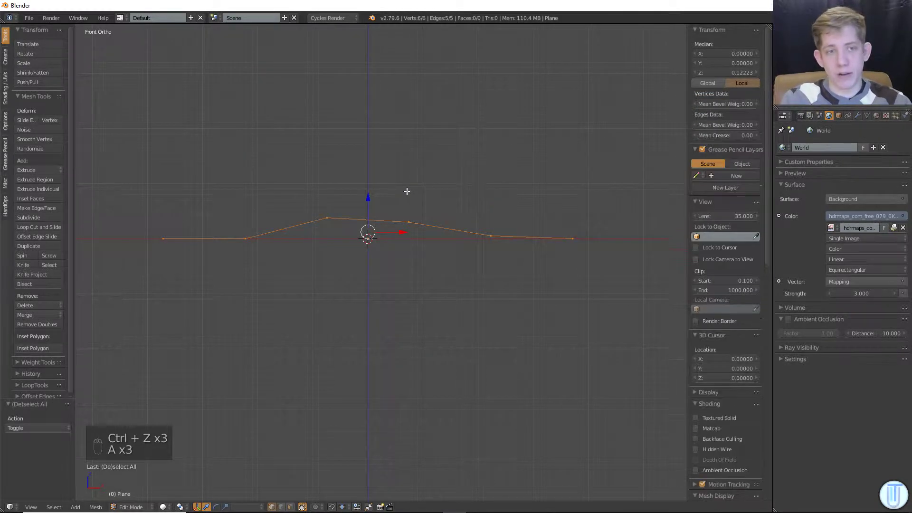
{"action": "key", "text": "s"}
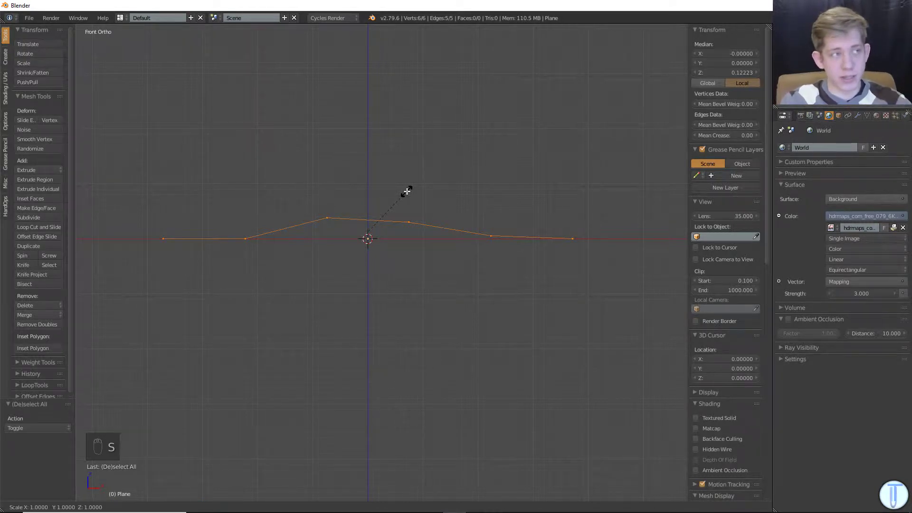
{"action": "right_click", "coordinate": [407, 191]}
{"action": "key", "text": "s"}
{"action": "key", "text": "z"}
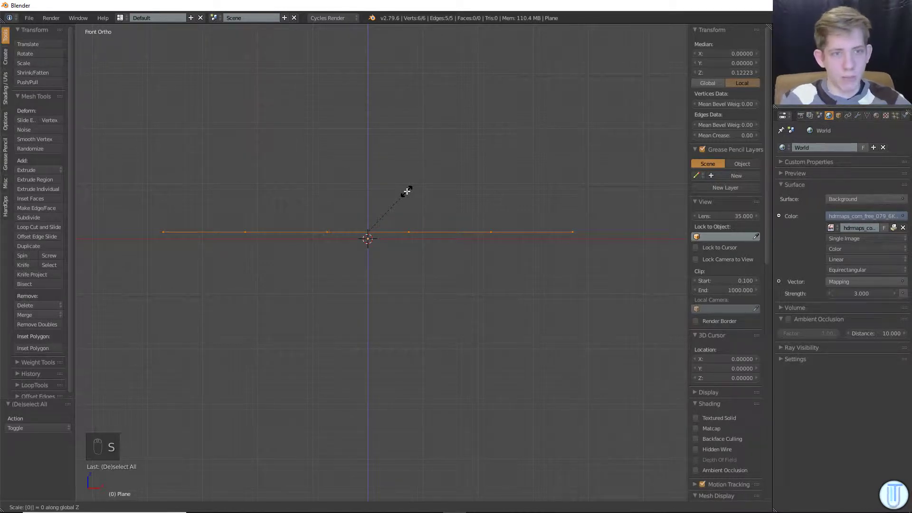
{"action": "right_click", "coordinate": [406, 191]}
- Try scaling all vertices uniformly to 0, and try another free uniform scale
{"action": "middle_click_drag", "start_coordinate": [406, 191], "coordinate": [387, 211]}
{"action": "key", "text": "s"}
{"action": "key", "text": "0"}
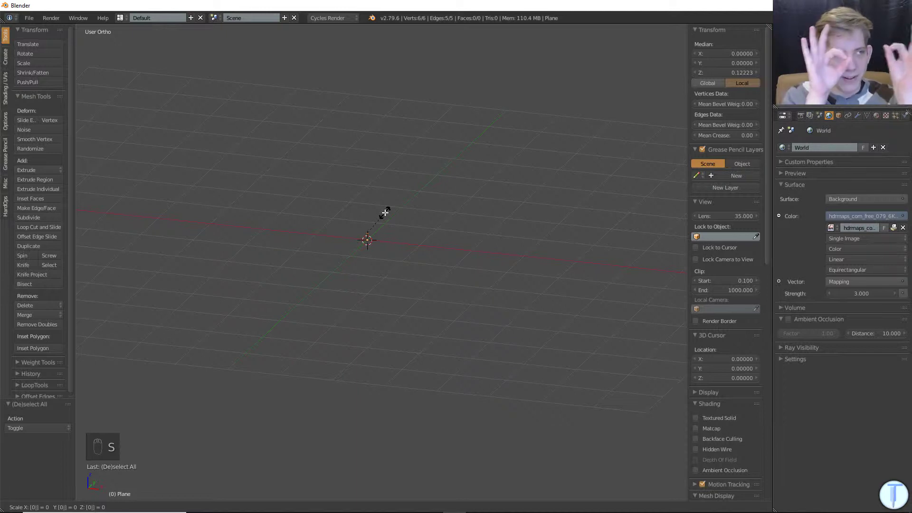
{"action": "right_click", "coordinate": [387, 212]}
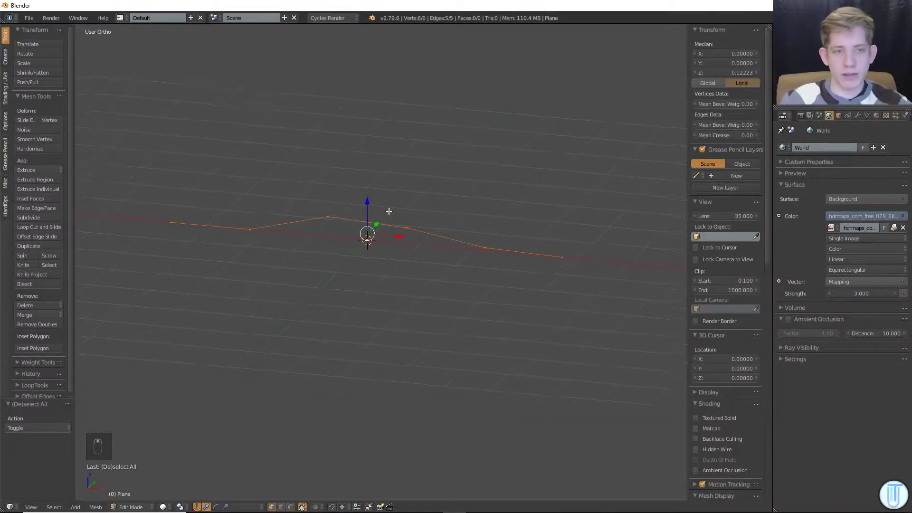
{"action": "middle_click_drag", "start_coordinate": [389, 212], "coordinate": [350, 223]}
{"action": "key", "text": "s"}
{"action": "right_click_drag", "start_coordinate": [336, 249], "coordinate": [327, 267]}
{"action": "right_click", "coordinate": [461, 222]}
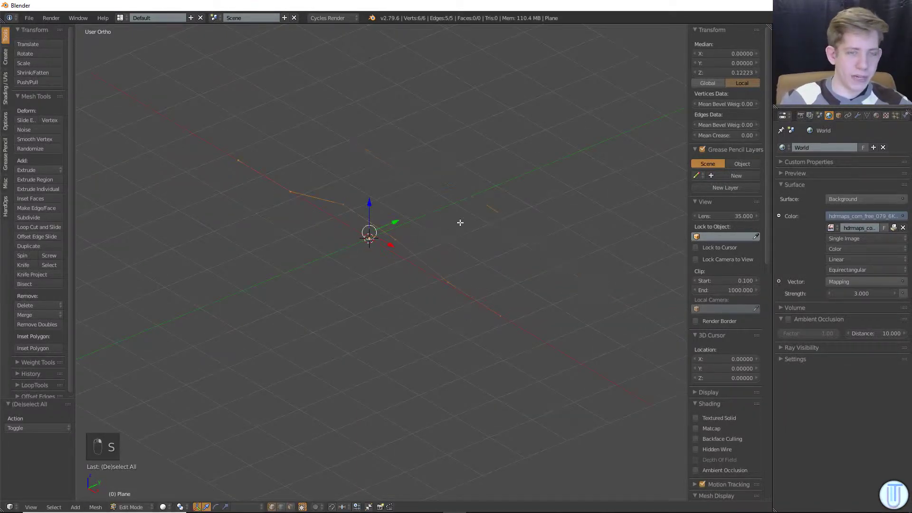
- Move the vertex just right of the line's peak along the negative Y axis, out of line with the others
{"action": "middle_click_drag", "start_coordinate": [460, 222], "coordinate": [377, 263]}
{"action": "right_click", "coordinate": [371, 265]}
{"action": "key", "text": "g"}
{"action": "right_click", "coordinate": [436, 264]}
{"action": "middle_click_drag", "start_coordinate": [436, 264], "coordinate": [473, 224]}
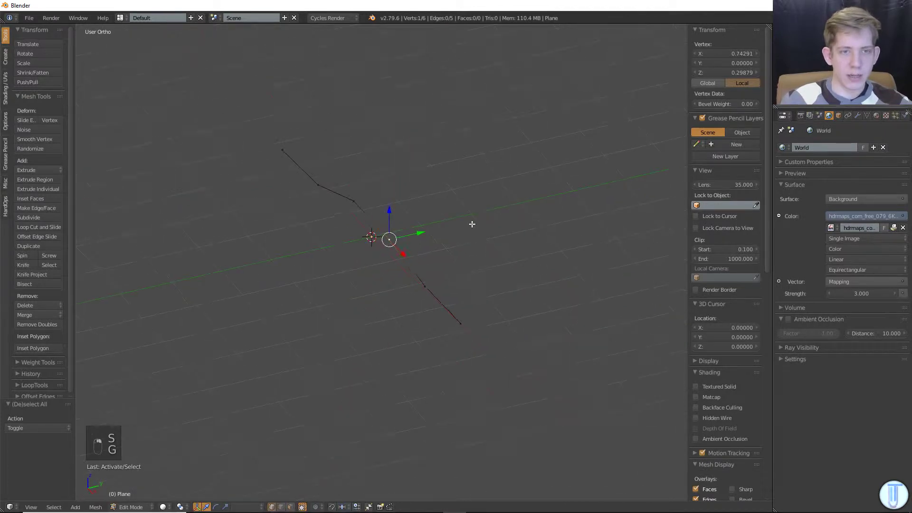
{"action": "key", "text": "g"}
{"action": "middle_click", "coordinate": [468, 226]}
{"action": "left_click", "coordinate": [425, 242]}
{"action": "middle_click_drag", "start_coordinate": [426, 242], "coordinate": [416, 255]}
- Select all vertices and try scaling them to 0 along the Y axis
{"action": "key", "text": "a"}
{"action": "key", "text": "a"}
{"action": "key", "text": "a"}
{"action": "key", "text": "s"}
{"action": "key", "text": "y"}
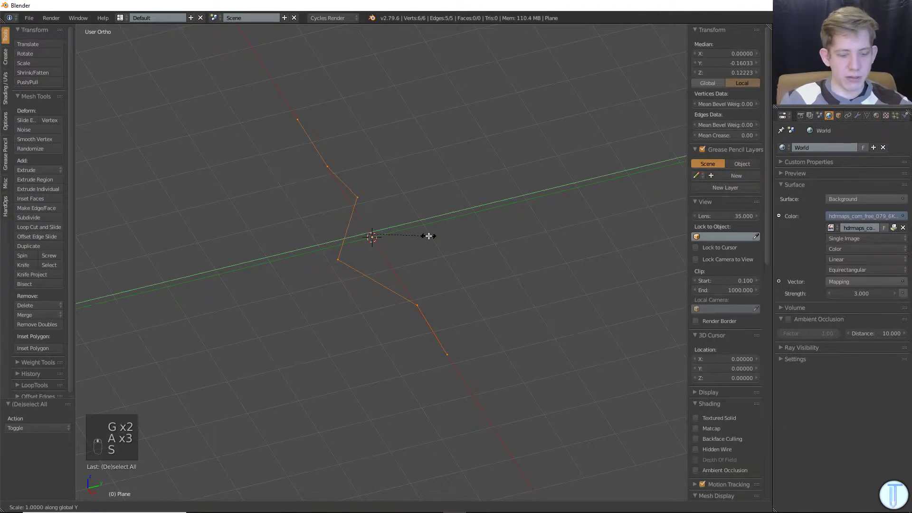
{"action": "key", "text": "0"}
{"action": "right_click", "coordinate": [429, 237]}
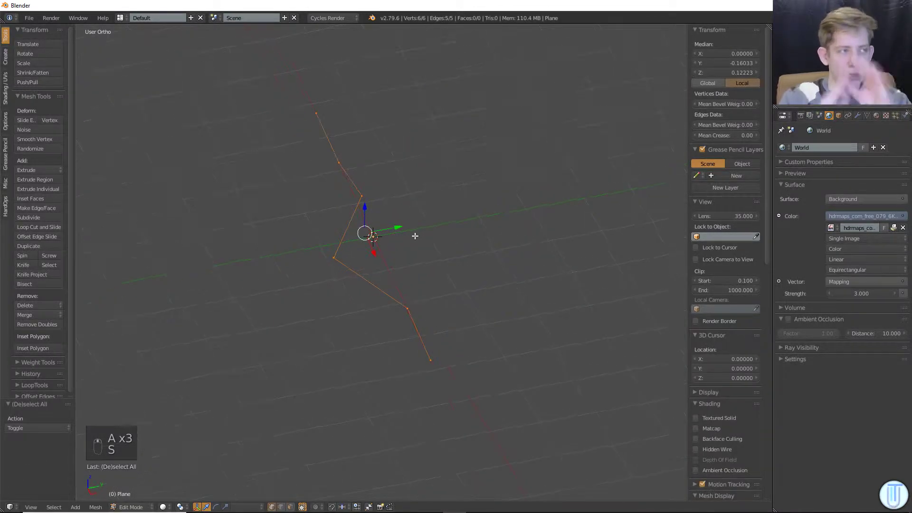
- Flatten the whole line along Y with a scale of 0 twice, checking it from the top view and undoing each attempt
{"action": "middle_click_drag", "start_coordinate": [415, 236], "coordinate": [397, 239]}
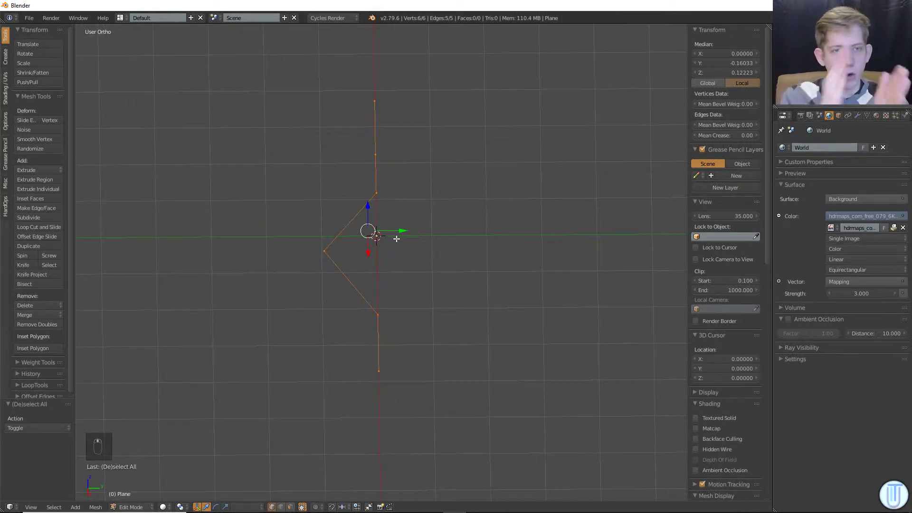
{"action": "key", "text": "s"}
{"action": "key", "text": "y"}
{"action": "key", "text": "0"}
{"action": "key", "text": "Return"}
{"action": "key", "text": "KP_7"}
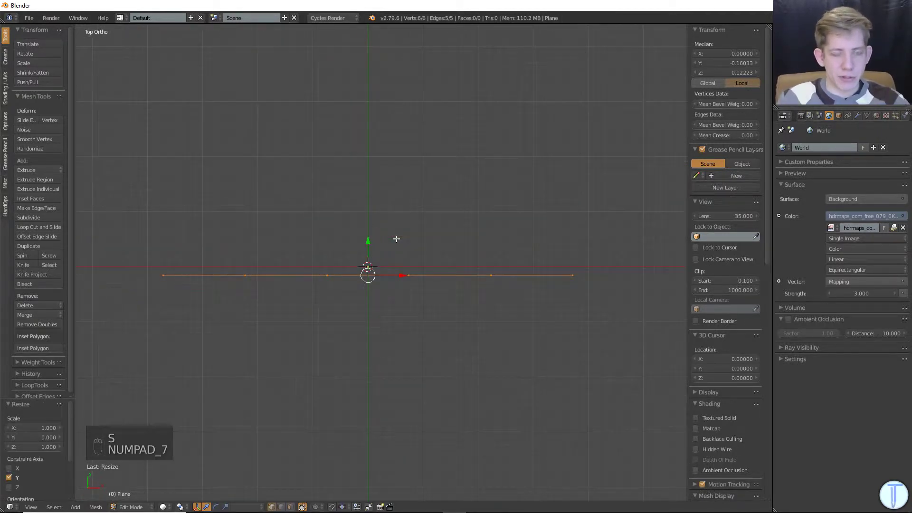
{"action": "key", "text": "ctrl+z"}
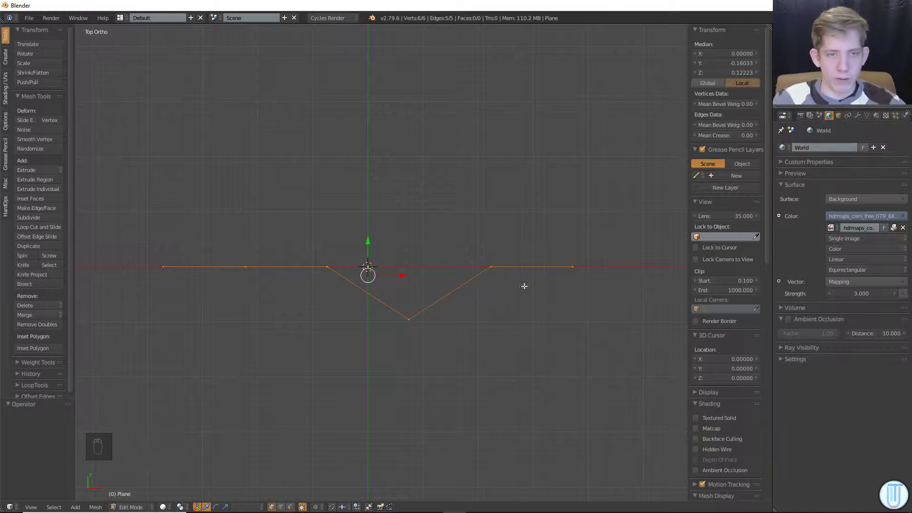
{"action": "key", "text": "s"}
{"action": "key", "text": "y"}
{"action": "key", "text": "0"}
{"action": "key", "text": "Return"}
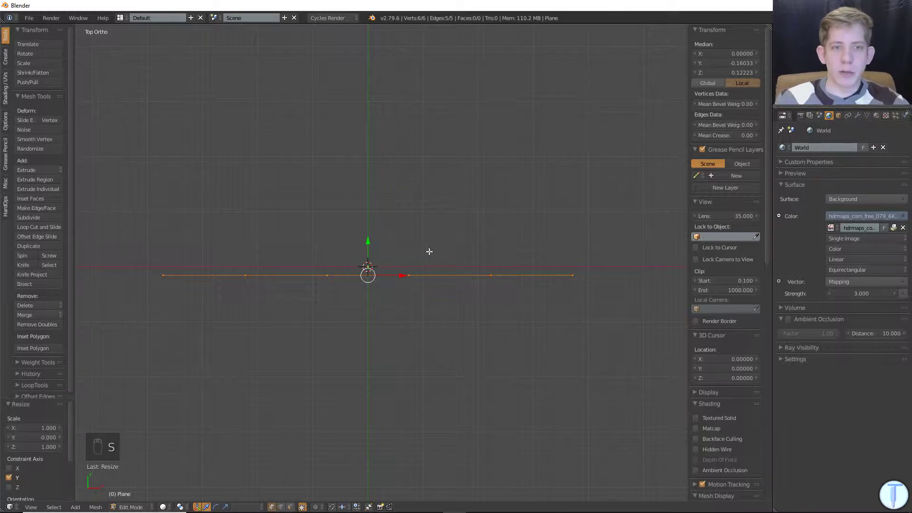
{"action": "key", "text": "ctrl+z"}
- Snap the 3D cursor to the line's peak vertex
{"action": "right_click", "coordinate": [328, 272]}
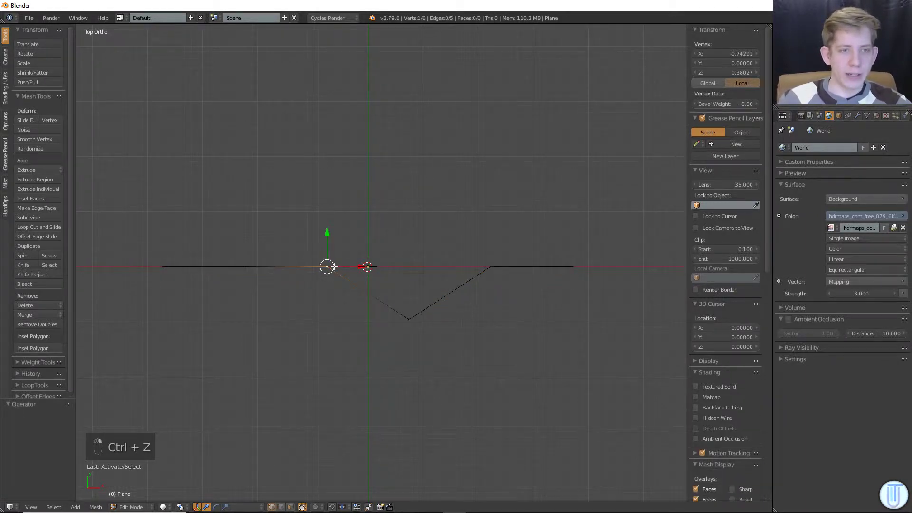
{"action": "key", "text": "shift+s"}
{"action": "left_click", "coordinate": [317, 306]}
{"action": "middle_click_drag", "start_coordinate": [245, 430], "coordinate": [222, 369]}
{"action": "key", "text": "shift+s"}
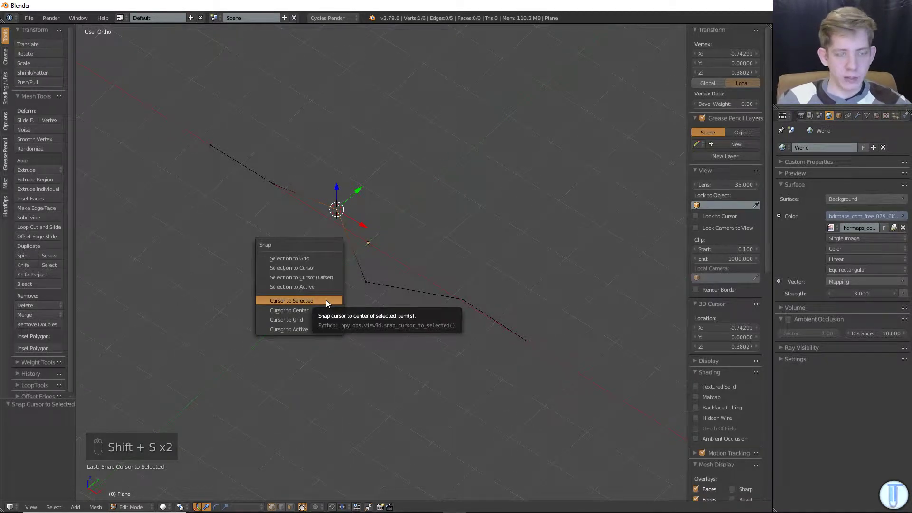
{"action": "left_click", "coordinate": [325, 300]}
- Select all vertices and set the pivot point to 3D Cursor
{"action": "middle_click_drag", "start_coordinate": [407, 142], "coordinate": [405, 242]}
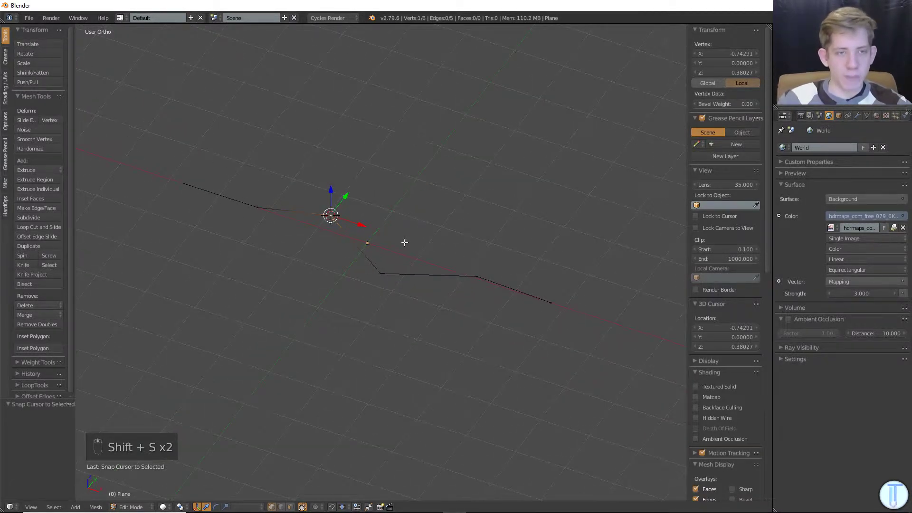
{"action": "key", "text": "a"}
{"action": "key", "text": "a"}
{"action": "key", "text": "a"}
{"action": "left_click", "coordinate": [183, 508]}
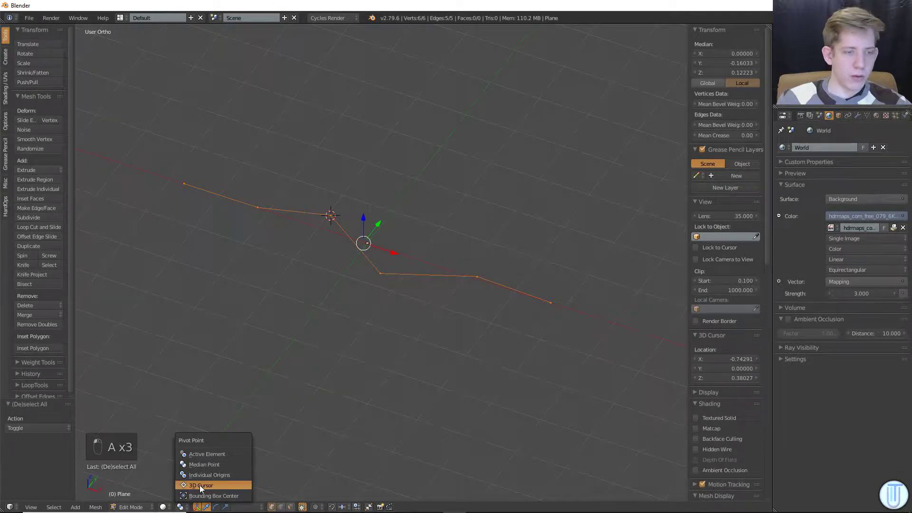
{"action": "left_click", "coordinate": [201, 484]}
{"action": "middle_click_drag", "start_coordinate": [255, 405], "coordinate": [247, 407]}
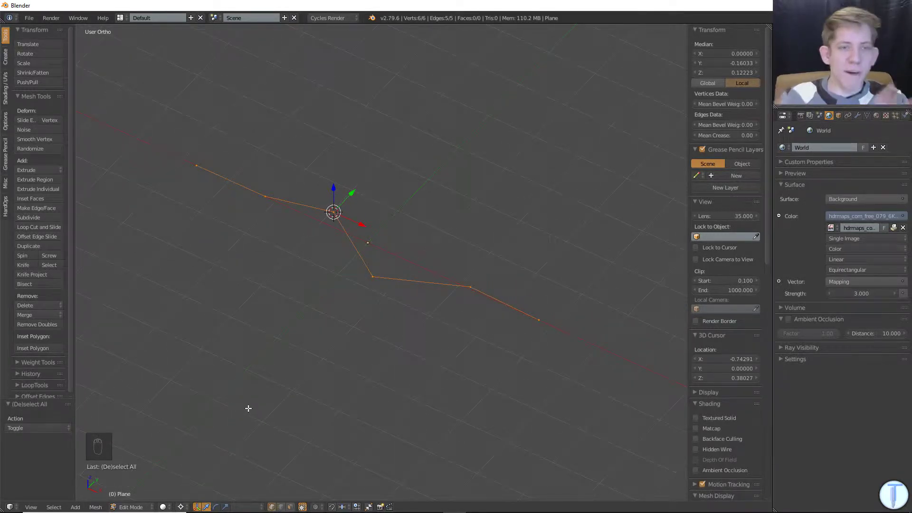
- Flatten all vertices along the Y axis to the 3D cursor with a scale of 0
{"action": "key", "text": "s"}
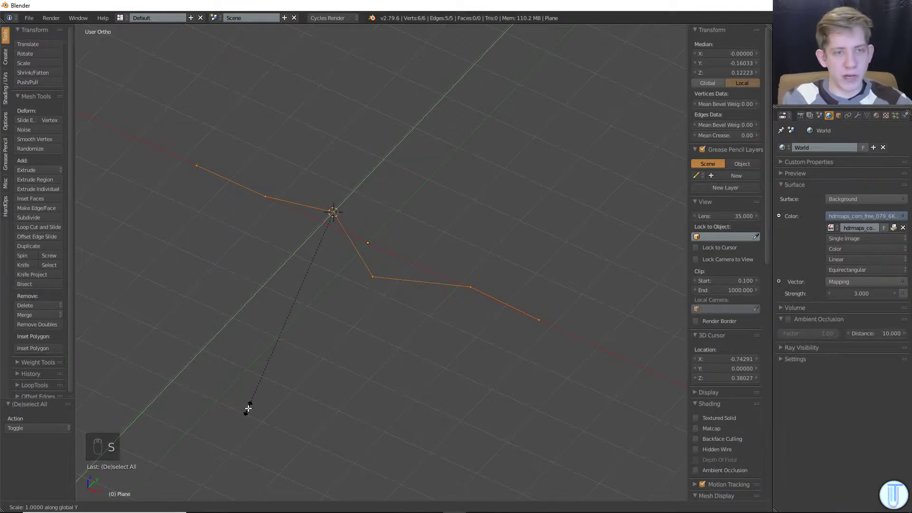
{"action": "key", "text": "y"}
{"action": "key", "text": "0"}
{"action": "key", "text": "Return"}
{"action": "middle_click_drag", "start_coordinate": [249, 408], "coordinate": [343, 276]}
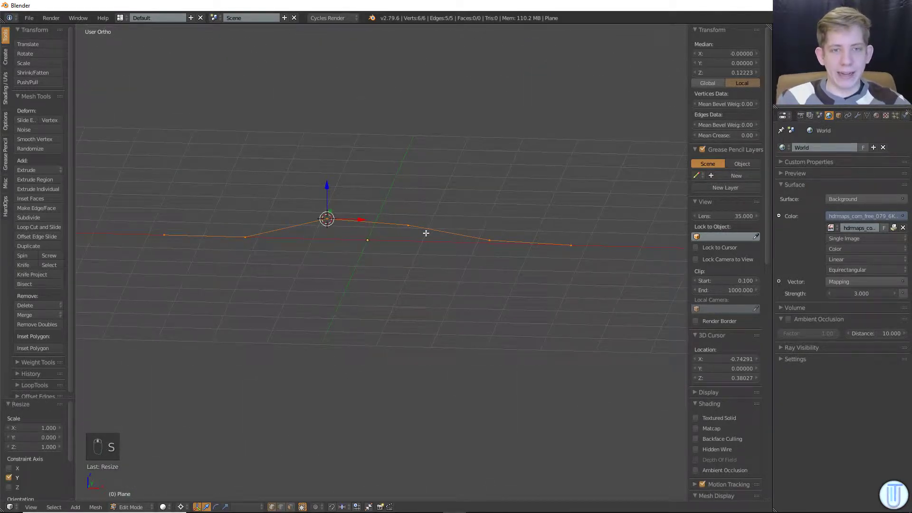
- Snap the 3D cursor to the rightmost vertex of the line
{"action": "right_click", "coordinate": [566, 238]}
{"action": "key", "text": "shift+s"}
{"action": "left_click", "coordinate": [567, 238]}
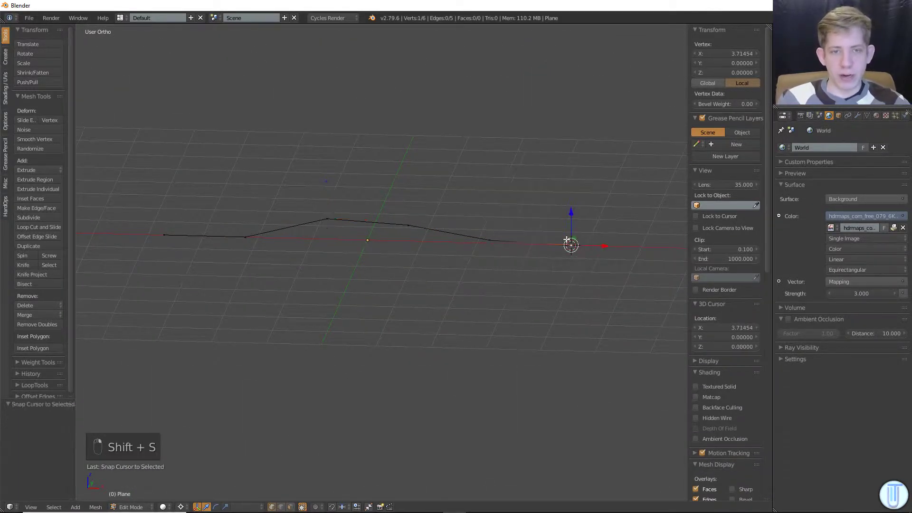
- Set the pivot point to Median Point
{"action": "left_click", "coordinate": [181, 511]}
{"action": "left_click", "coordinate": [196, 485]}
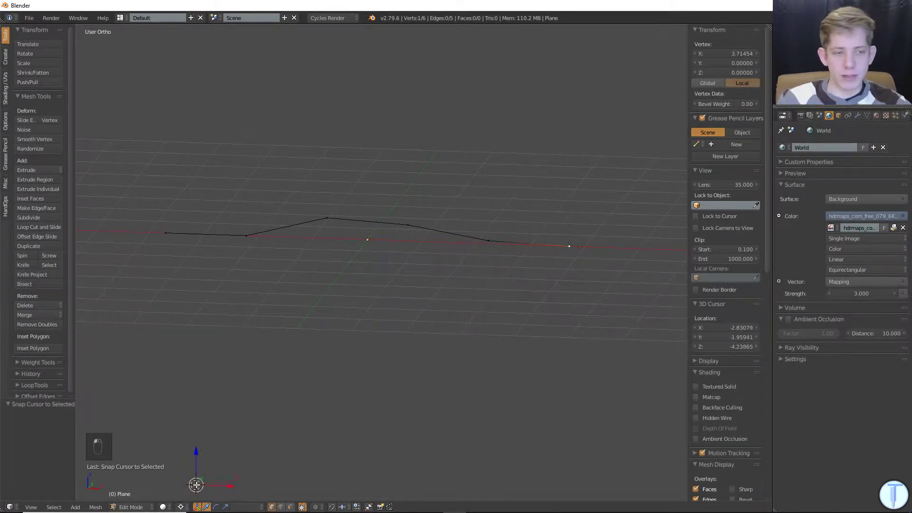
{"action": "left_click", "coordinate": [180, 506]}
{"action": "left_click", "coordinate": [204, 460]}
- Select all vertices and flatten them along the Z axis with a scale of 0
{"action": "key", "text": "a"}
{"action": "key", "text": "a"}
{"action": "key", "text": "a"}
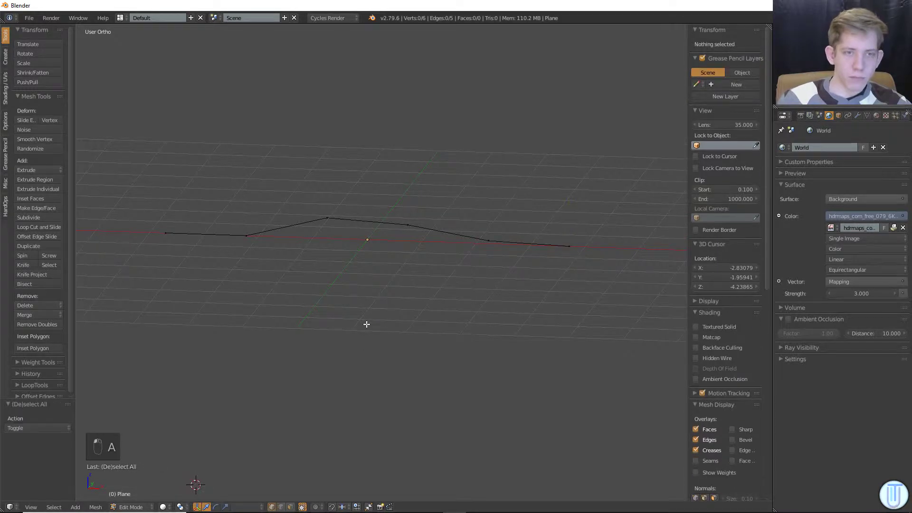
{"action": "key", "text": "s"}
{"action": "key", "text": "z"}
{"action": "key", "text": "0"}
{"action": "key", "text": "Return"}
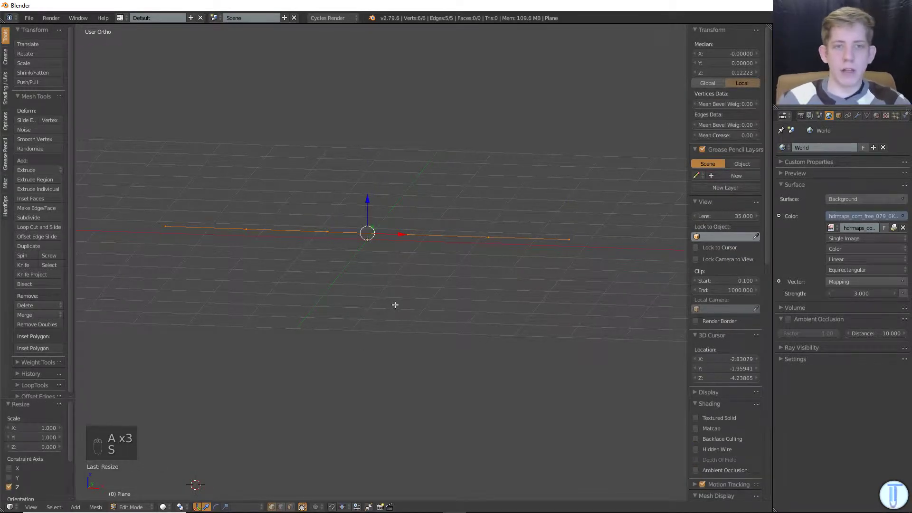
- Set the median Z location of all the vertices to 0
{"action": "key", "text": "a"}
{"action": "key", "text": "a"}
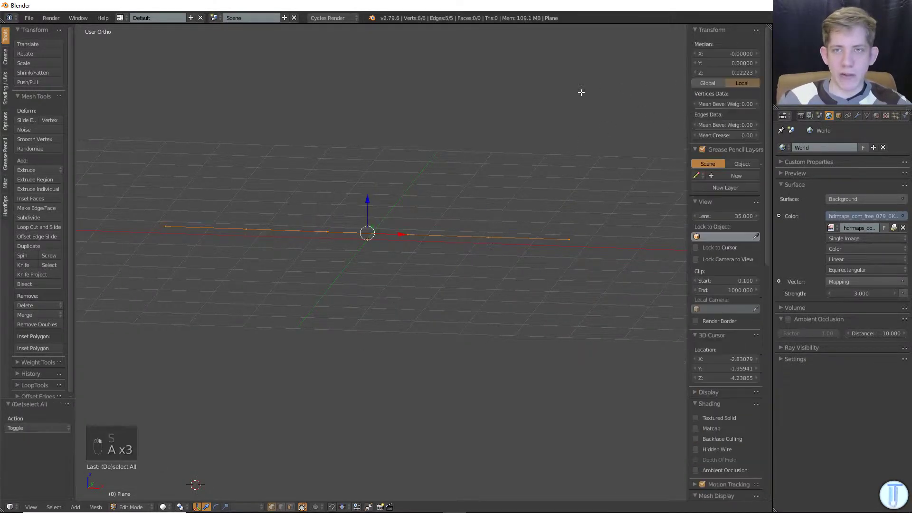
{"action": "left_click", "coordinate": [726, 71]}
{"action": "type", "text": "0"}
{"action": "key", "text": "Return"}
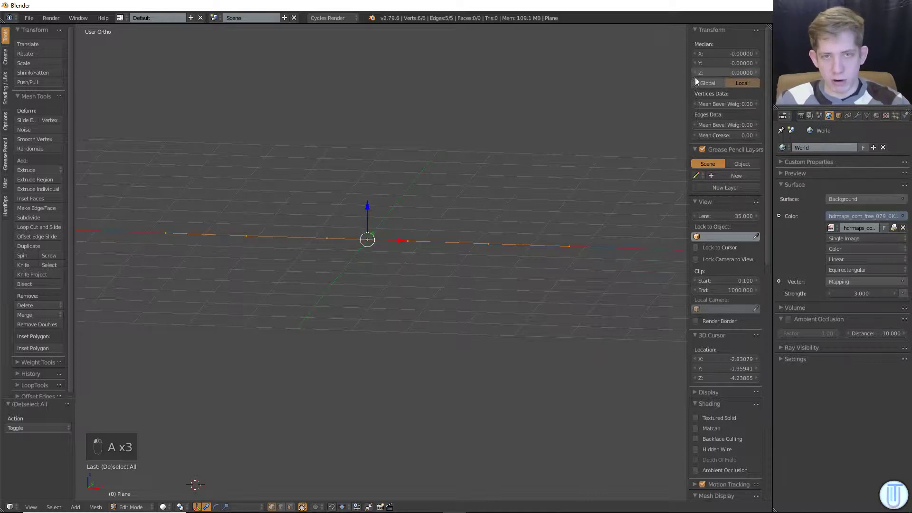
- Undo the median Z change and the flattening along Z
{"action": "key", "text": "ctrl+z"}
{"action": "key", "text": "ctrl+z"}
{"action": "key", "text": "ctrl+z"}
{"action": "key", "text": "ctrl+z"}
{"action": "key", "text": "ctrl+z"}
{"action": "key", "text": "ctrl+z"}
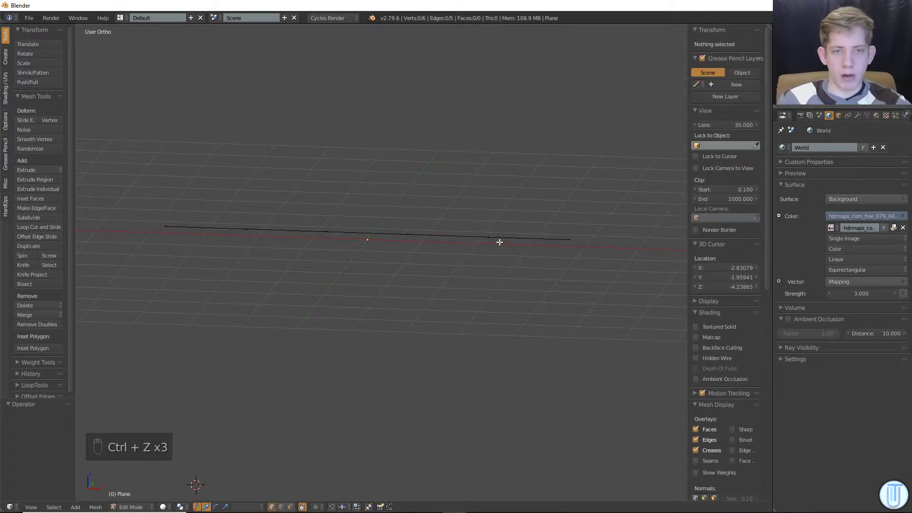
{"action": "key", "text": "ctrl+z"}
{"action": "key", "text": "ctrl+z"}
{"action": "key", "text": "ctrl+z"}
- Select the rightmost vertex of the line
{"action": "right_click", "coordinate": [494, 240]}
{"action": "right_click", "coordinate": [570, 246]}
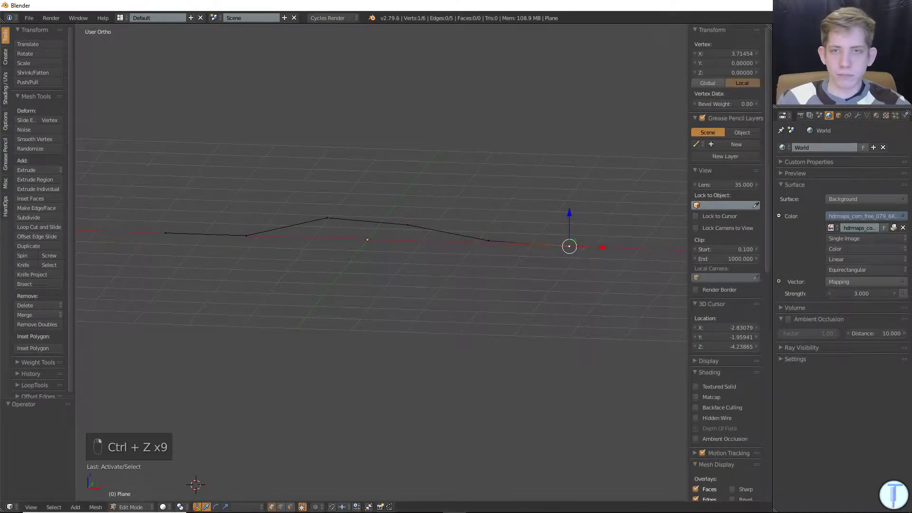
- Copy the rightmost vertex's Z coordinate and flatten all the vertices along the Z axis with a scale of 0
{"action": "key", "text": "ctrl+c"}
{"action": "key", "text": "a"}
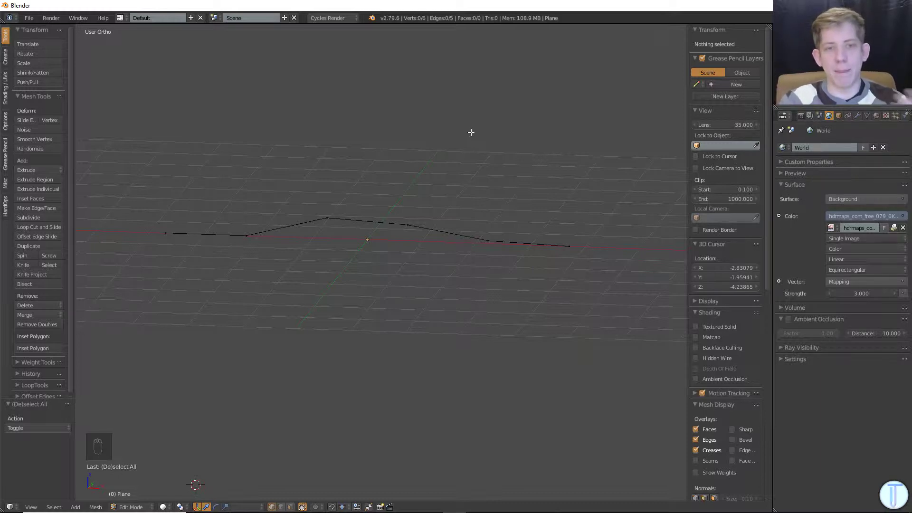
{"action": "key", "text": "a"}
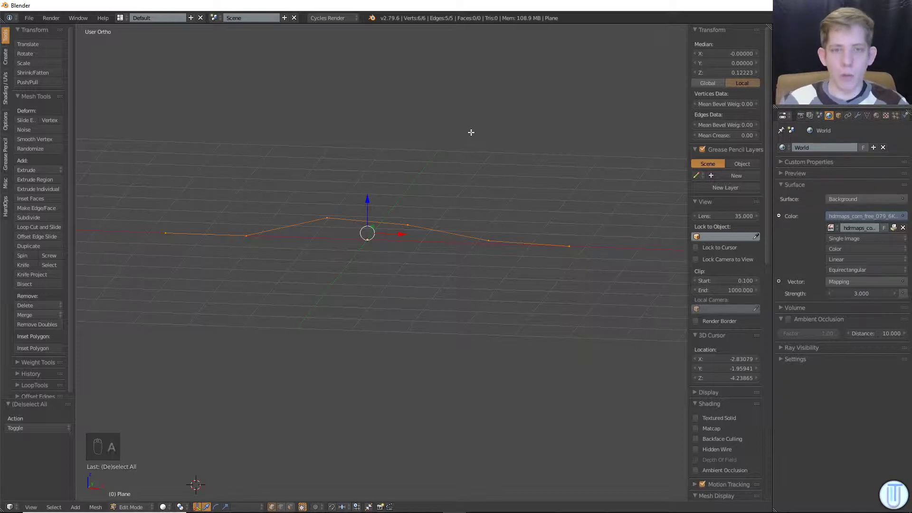
{"action": "key", "text": "s"}
{"action": "key", "text": "z"}
{"action": "key", "text": "0"}
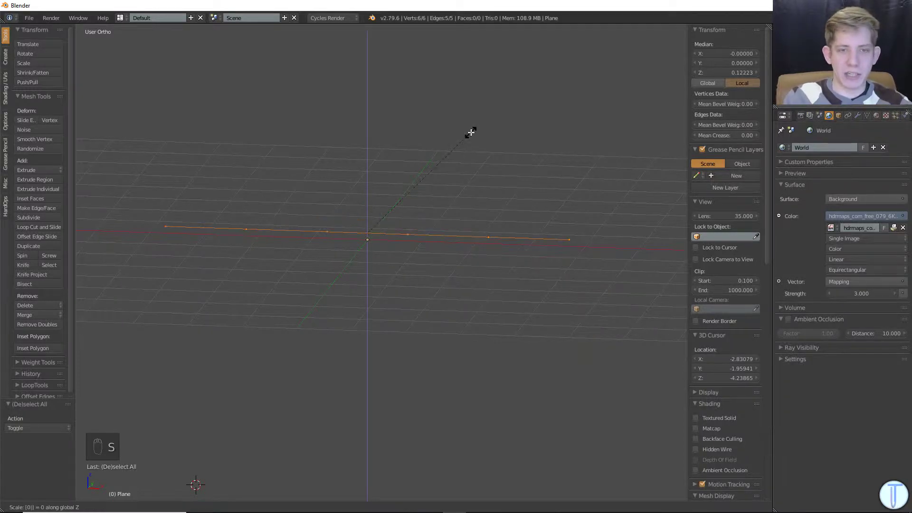
{"action": "key", "text": "Return"}
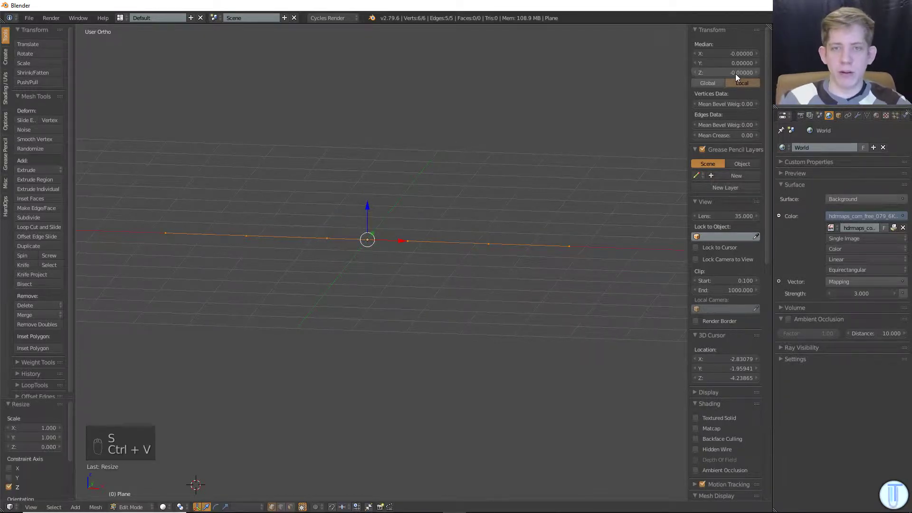
- Paste the copied coordinate into the vertices' median Z location and raise the line to a Z of 1.12312
{"action": "left_click", "coordinate": [736, 74]}
{"action": "key", "text": "ctrl+v"}
{"action": "key", "text": "Return"}
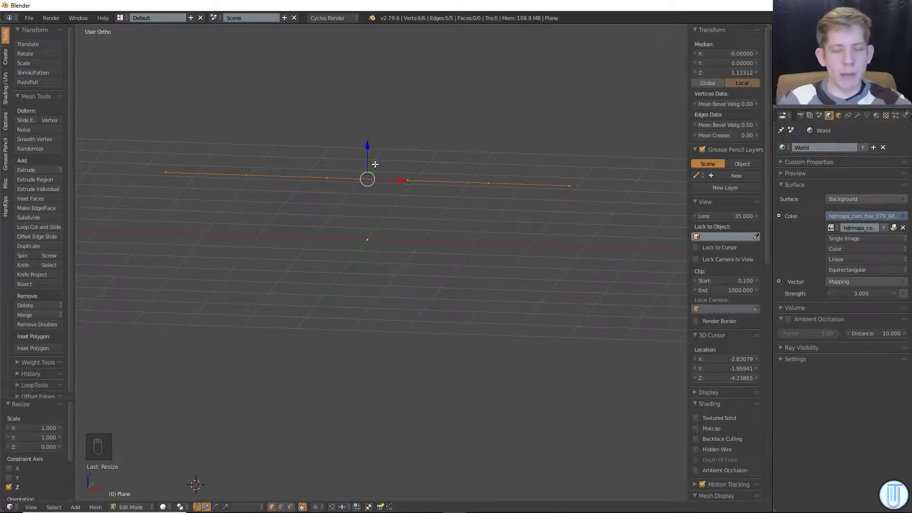
- Set the pivot point to the 3D cursor and snap the cursor to the vertex next to the line's right end
{"action": "middle_click_drag", "start_coordinate": [312, 237], "coordinate": [310, 263], "text": "shift"}
{"action": "middle_click_drag", "start_coordinate": [445, 244], "coordinate": [400, 249]}
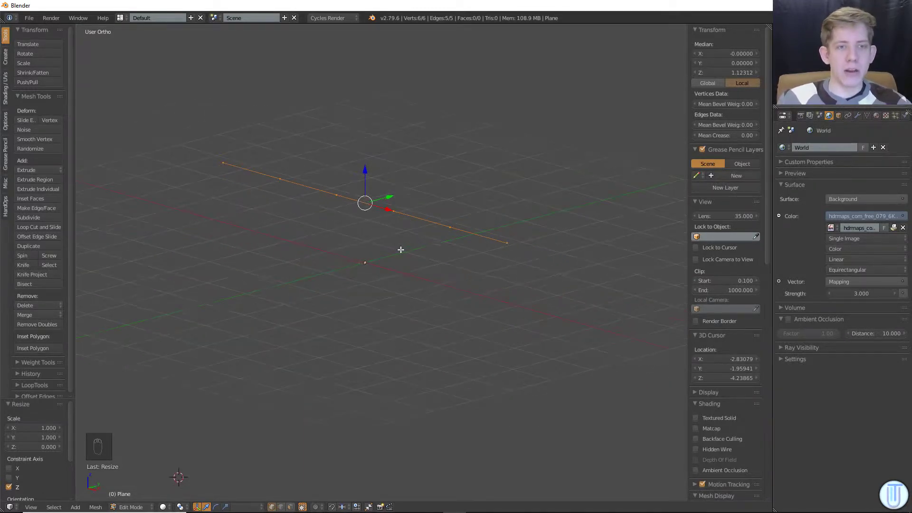
{"action": "left_click", "coordinate": [181, 507]}
{"action": "left_click", "coordinate": [204, 484]}
{"action": "right_click", "coordinate": [449, 229]}
{"action": "key", "text": "shift+s"}
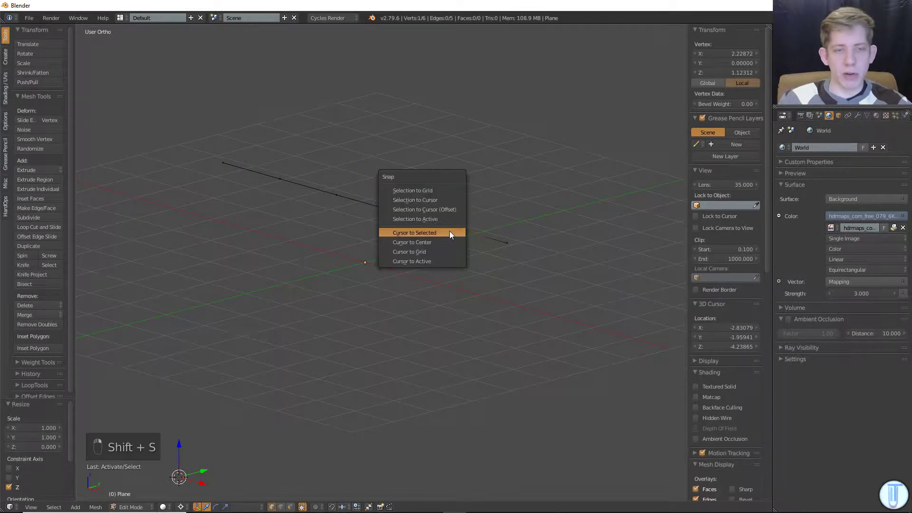
{"action": "left_click", "coordinate": [449, 233]}
{"action": "middle_click_drag", "start_coordinate": [450, 233], "coordinate": [480, 230]}
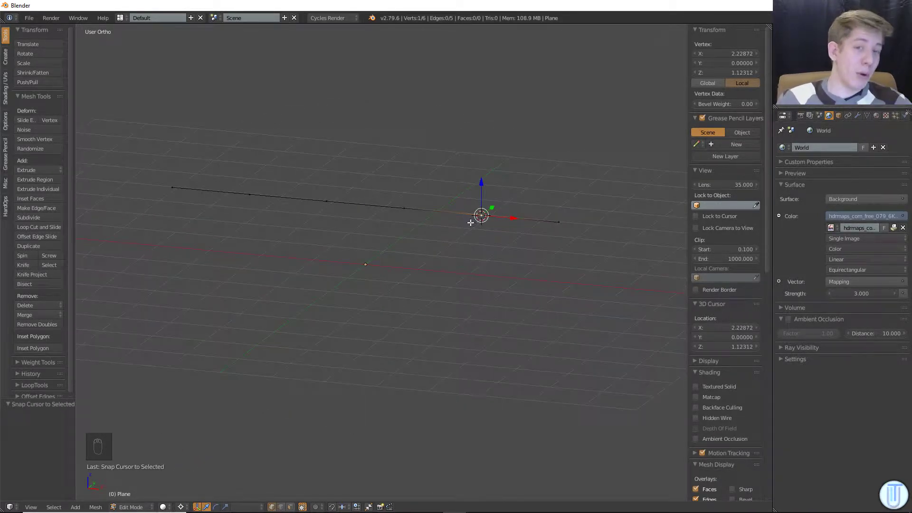
{"action": "middle_click_drag", "start_coordinate": [471, 222], "coordinate": [443, 239]}
{"action": "middle_click_drag", "start_coordinate": [466, 269], "coordinate": [487, 255]}
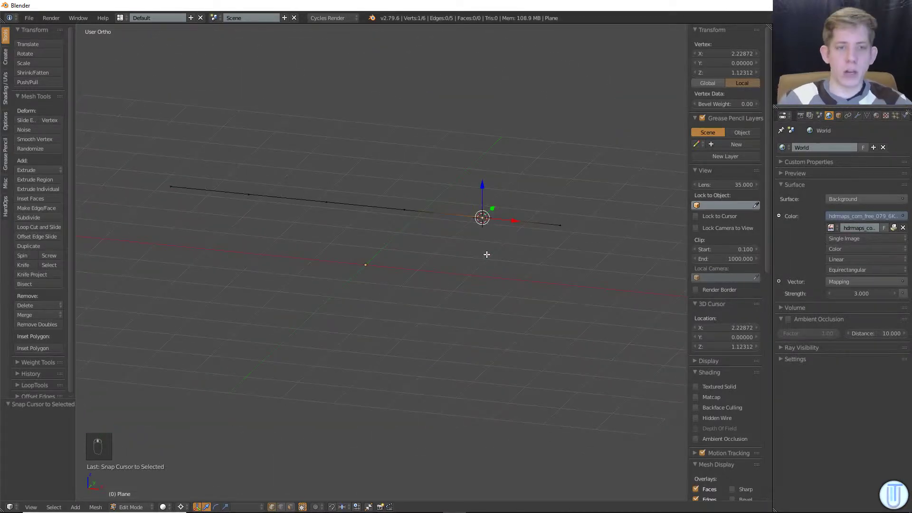
- In front view, rotate the whole line about 40° around the 3D cursor and move it 4.362 along X and 1.310 along Z
{"action": "key", "text": "KP_1"}
{"action": "key", "text": "a"}
{"action": "key", "text": "a"}
{"action": "key", "text": "a"}
{"action": "key", "text": "a"}
{"action": "key", "text": "r"}
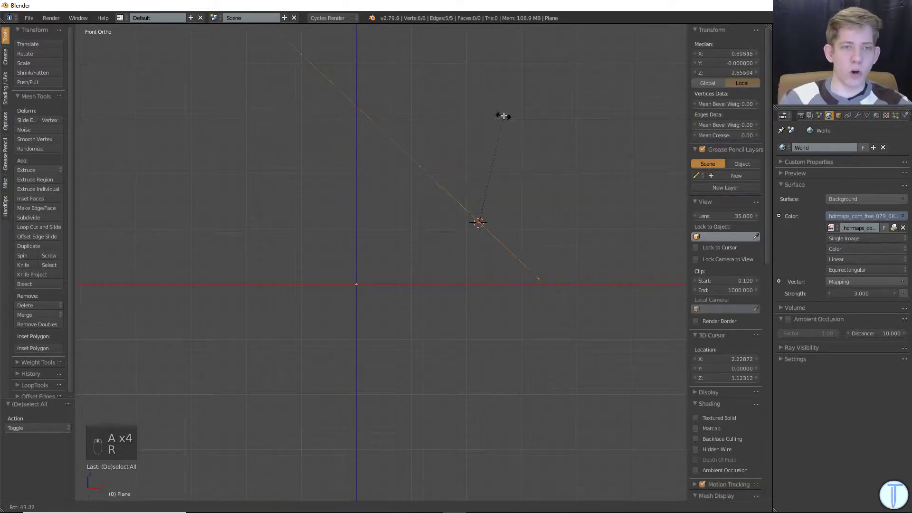
{"action": "left_click", "coordinate": [497, 108]}
{"action": "key", "text": "g"}
{"action": "left_click", "coordinate": [597, 186]}
{"action": "middle_click_drag", "start_coordinate": [598, 186], "coordinate": [334, 191], "text": "shift"}
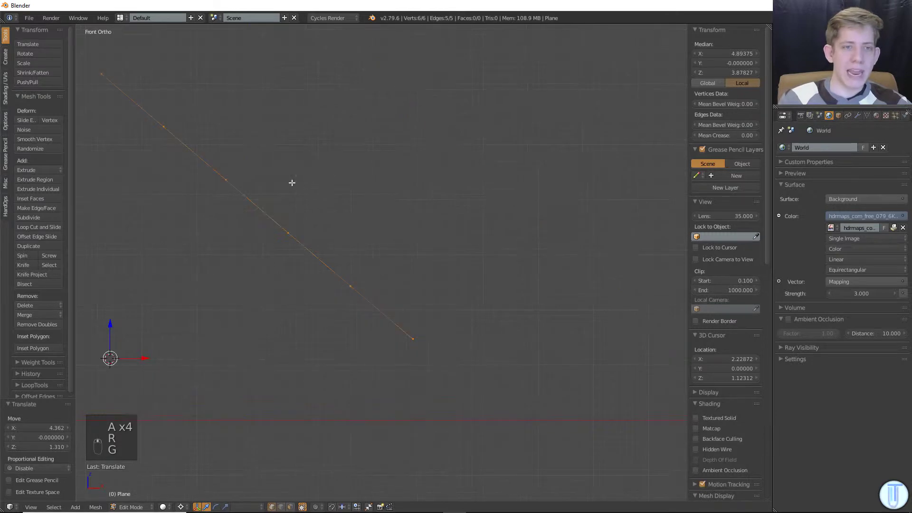
- Move the four lower vertices out of line one by one so that the slanted line becomes an irregular zigzag
{"action": "right_click", "coordinate": [230, 178]}
{"action": "key", "text": "g"}
{"action": "left_click", "coordinate": [213, 204]}
{"action": "right_click", "coordinate": [291, 232]}
{"action": "key", "text": "g"}
{"action": "left_click", "coordinate": [353, 229]}
{"action": "middle_click_drag", "start_coordinate": [353, 229], "coordinate": [364, 183], "text": "shift"}
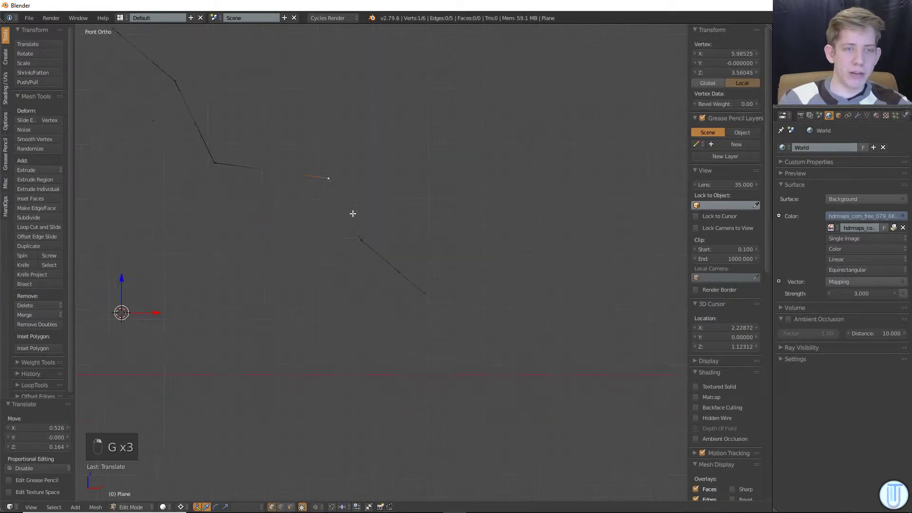
{"action": "right_click", "coordinate": [357, 243]}
{"action": "key", "text": "g"}
{"action": "left_click", "coordinate": [324, 306]}
{"action": "right_click", "coordinate": [422, 298]}
{"action": "key", "text": "g"}
{"action": "left_click", "coordinate": [398, 368]}
{"action": "middle_click_drag", "start_coordinate": [427, 313], "coordinate": [530, 345], "text": "shift"}
{"action": "scroll", "coordinate": [347, 249], "scroll_direction": "down", "scroll_amount": 3}
- Select the two topmost vertices of the zigzag line
{"action": "right_click", "coordinate": [286, 146]}
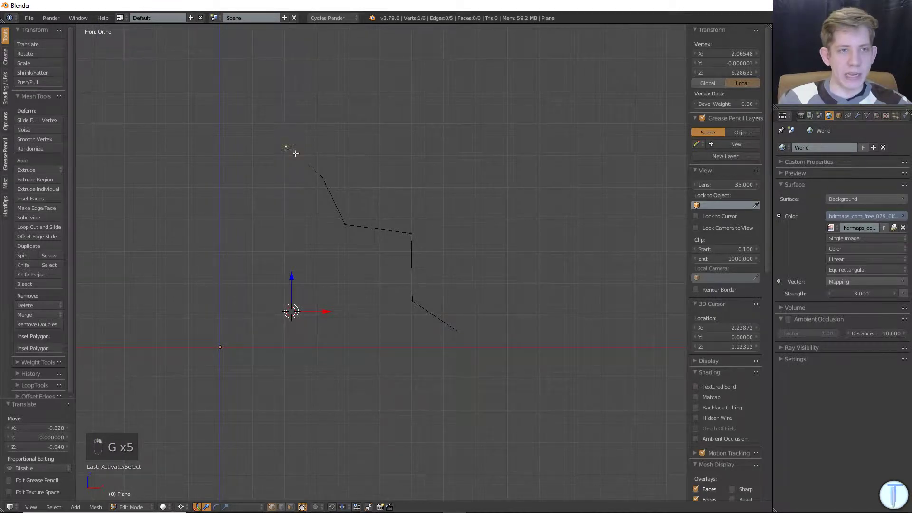
{"action": "right_click", "coordinate": [322, 177], "text": "shift"}
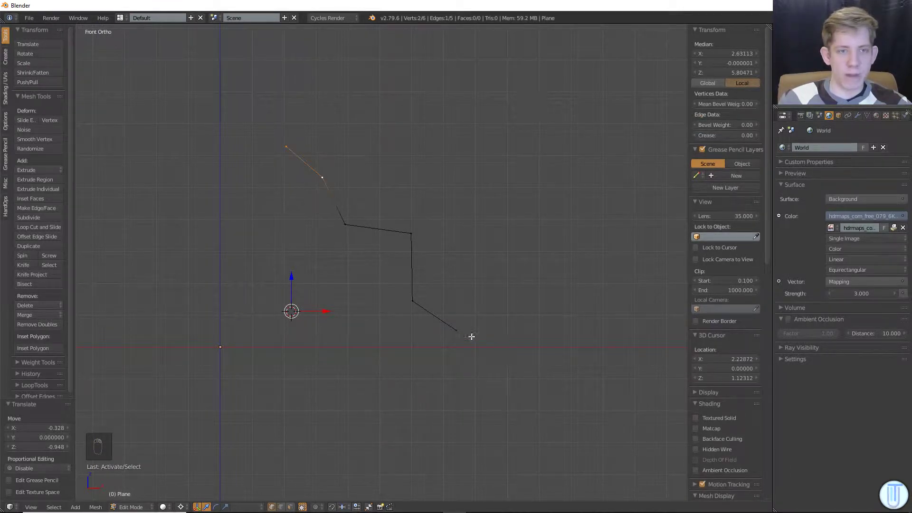
{"action": "middle_click_drag", "start_coordinate": [387, 332], "coordinate": [402, 341], "text": "shift"}
{"action": "scroll", "coordinate": [391, 310], "scroll_direction": "up", "scroll_amount": 1}
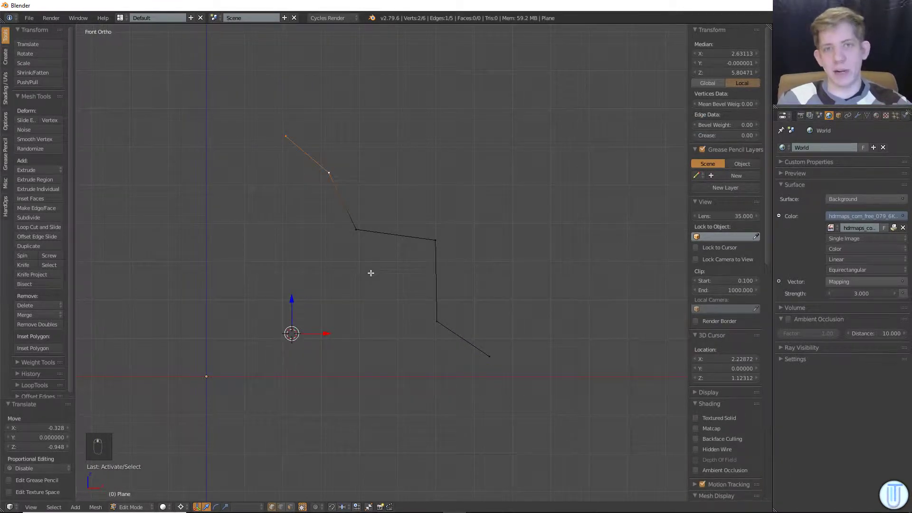
- Try to line up the third and fourth vertices with the top edge by moving them freehand
{"action": "right_click", "coordinate": [353, 229]}
{"action": "scroll", "coordinate": [361, 226], "scroll_direction": "up", "scroll_amount": 2}
{"action": "key", "text": "g"}
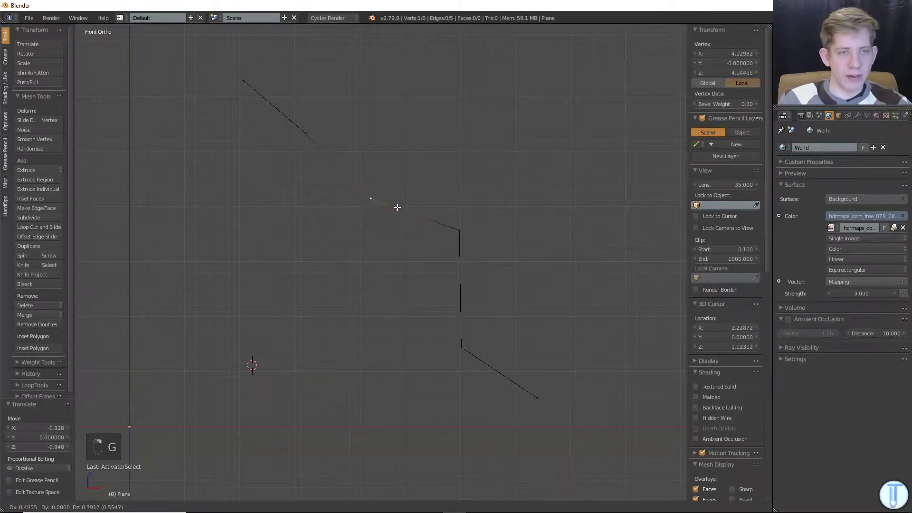
{"action": "left_click", "coordinate": [399, 205]}
{"action": "key", "text": "g"}
{"action": "left_click", "coordinate": [428, 267]}
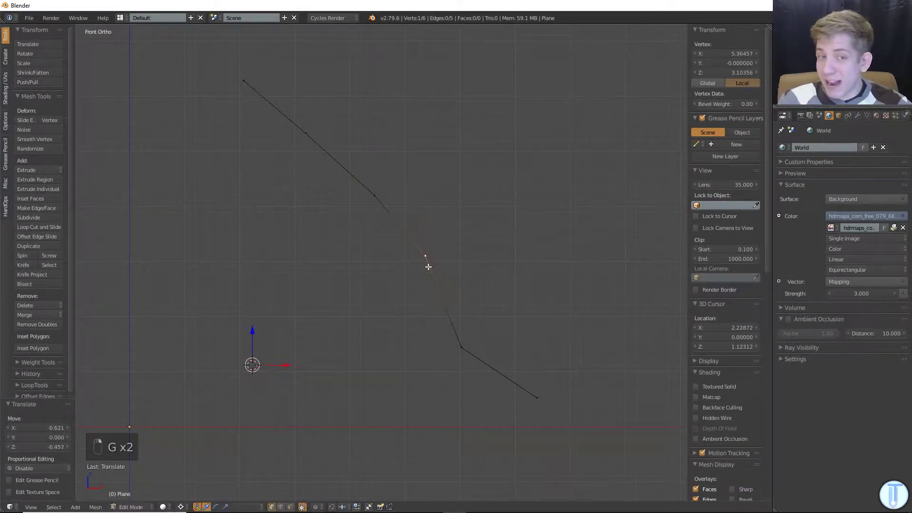
- Undo the freehand moves of the third and fourth vertices
{"action": "key", "text": "ctrl+z"}
{"action": "key", "text": "ctrl+z"}
{"action": "key", "text": "ctrl+z"}
{"action": "key", "text": "ctrl+z"}
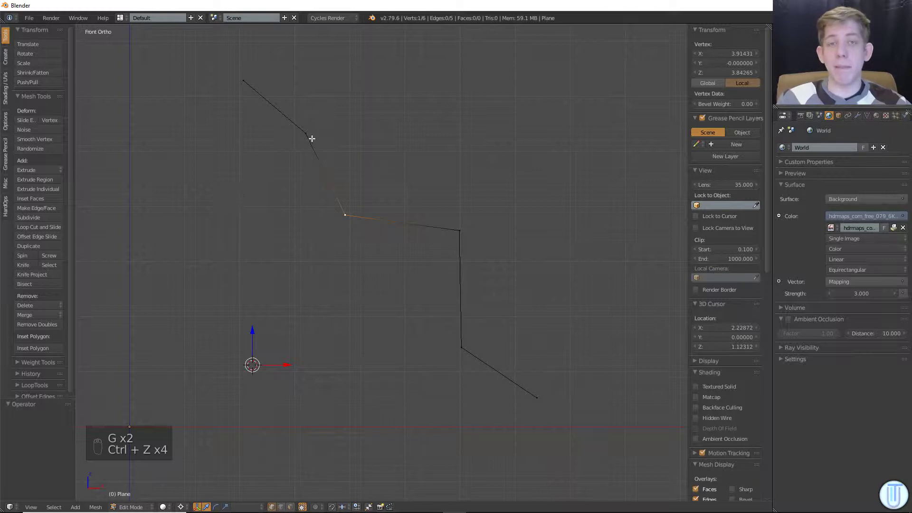
- Select the topmost edge in edge select mode and create a custom transform orientation from it
{"action": "right_click", "coordinate": [306, 134]}
{"action": "right_click", "coordinate": [244, 81], "text": "shift"}
{"action": "middle_click_drag", "start_coordinate": [256, 84], "coordinate": [292, 122], "text": "shift"}
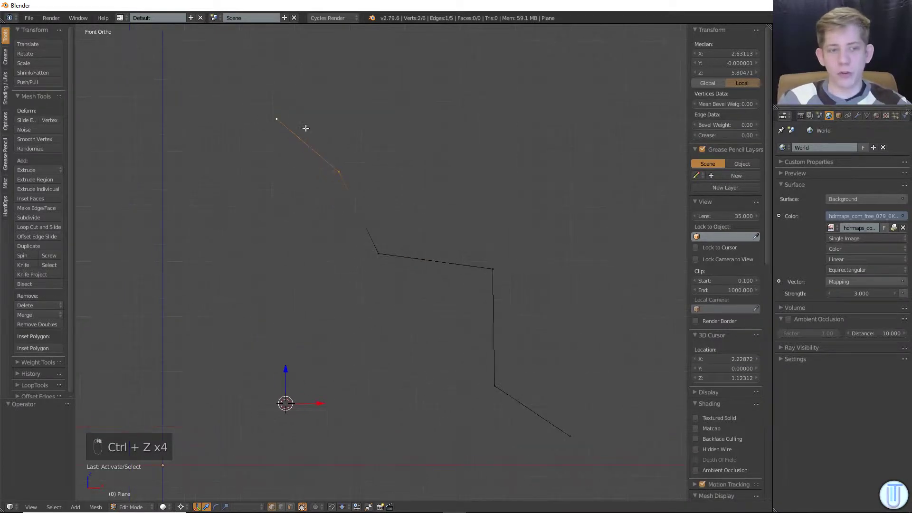
{"action": "scroll", "coordinate": [730, 389], "scroll_direction": "down", "scroll_amount": 2}
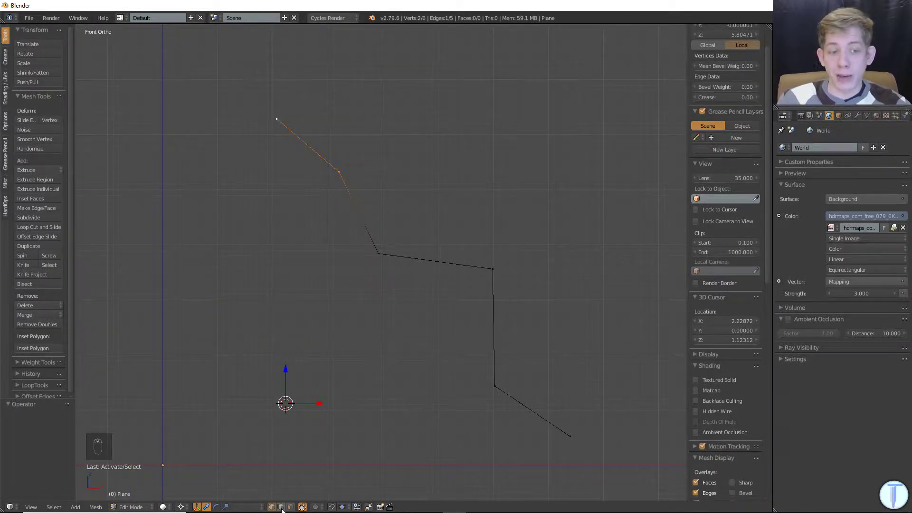
{"action": "scroll", "coordinate": [753, 407], "scroll_direction": "down", "scroll_amount": 12}
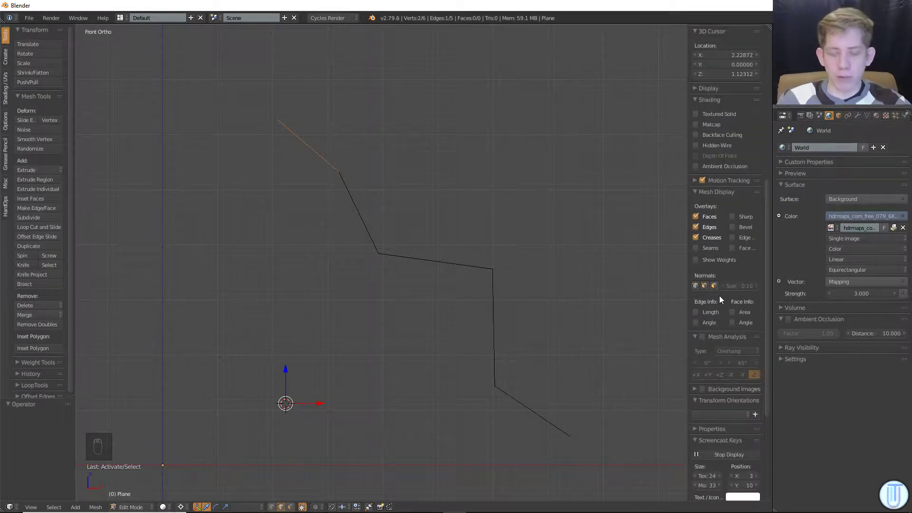
{"action": "key", "text": "n"}
{"action": "key", "text": "n"}
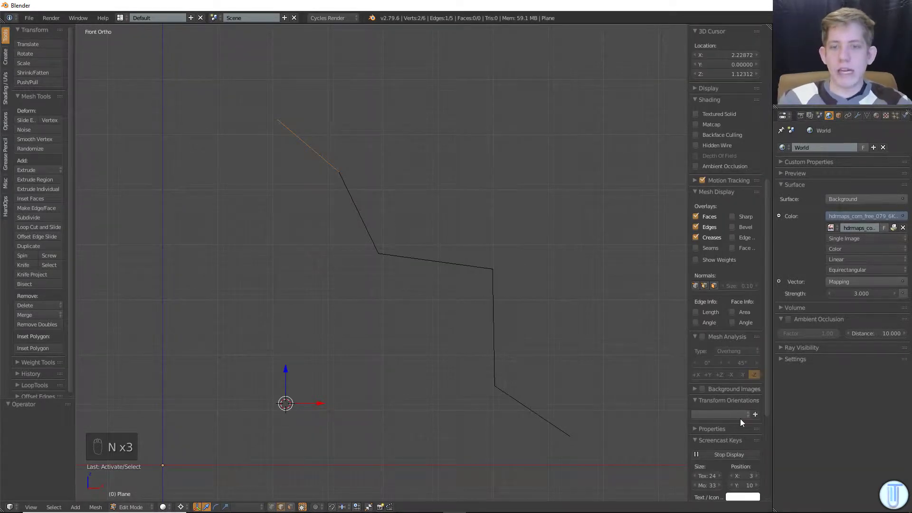
{"action": "left_click", "coordinate": [755, 415]}
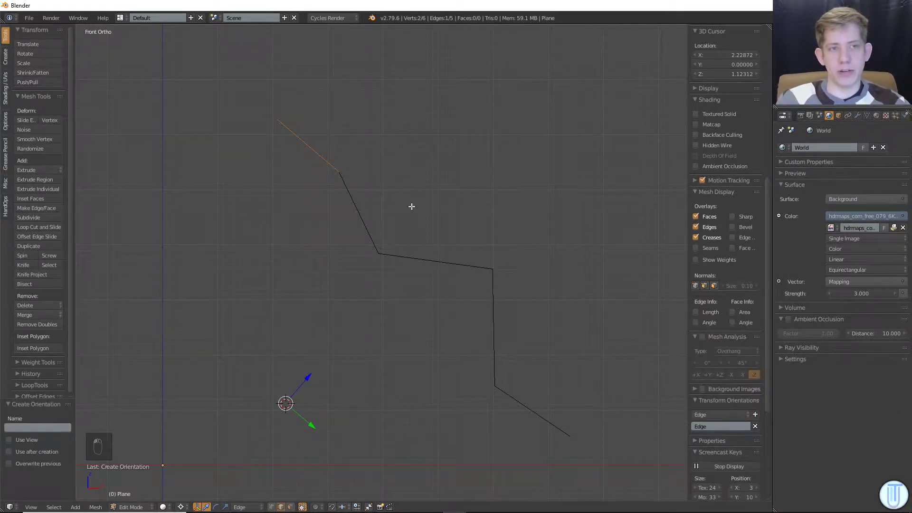
- Snap the 3D cursor to the selected top edge and choose the Edge transform orientation
{"action": "key", "text": "shift+s"}
{"action": "left_click", "coordinate": [346, 186]}
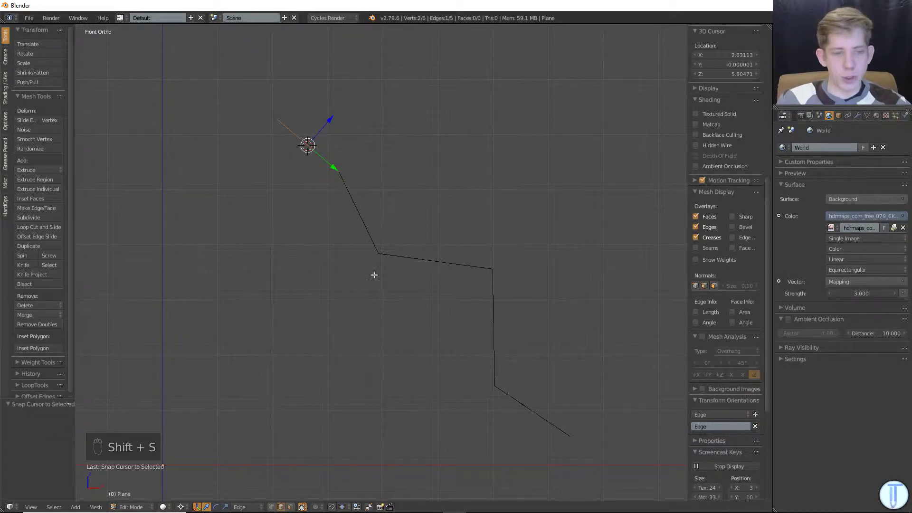
{"action": "left_click", "coordinate": [238, 507]}
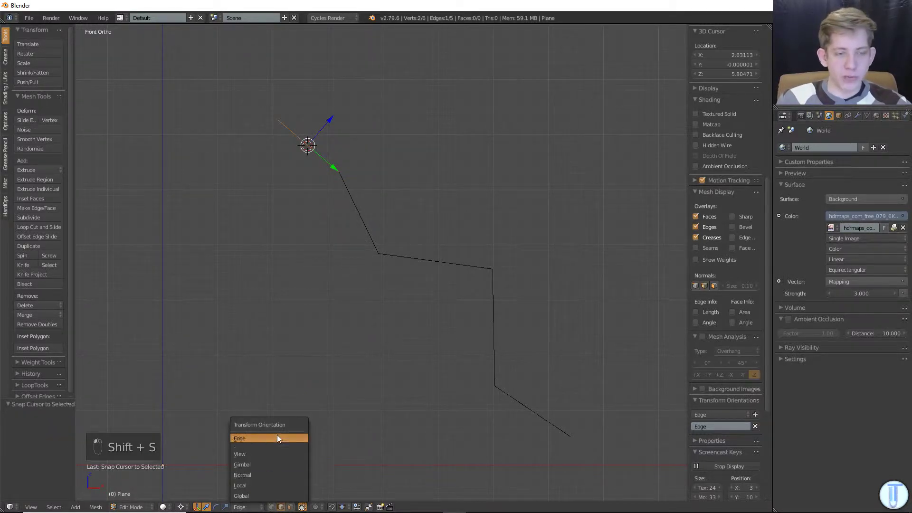
- Select the four remaining edges and flatten them onto the top edge with a scale of 0 along the Edge orientation's Z axis
{"action": "left_click", "coordinate": [380, 222]}
{"action": "left_click", "coordinate": [437, 263], "text": "shift"}
{"action": "left_click", "coordinate": [495, 342], "text": "shift"}
{"action": "left_click", "coordinate": [551, 424], "text": "shift"}
{"action": "key", "text": "s"}
{"action": "key", "text": "z"}
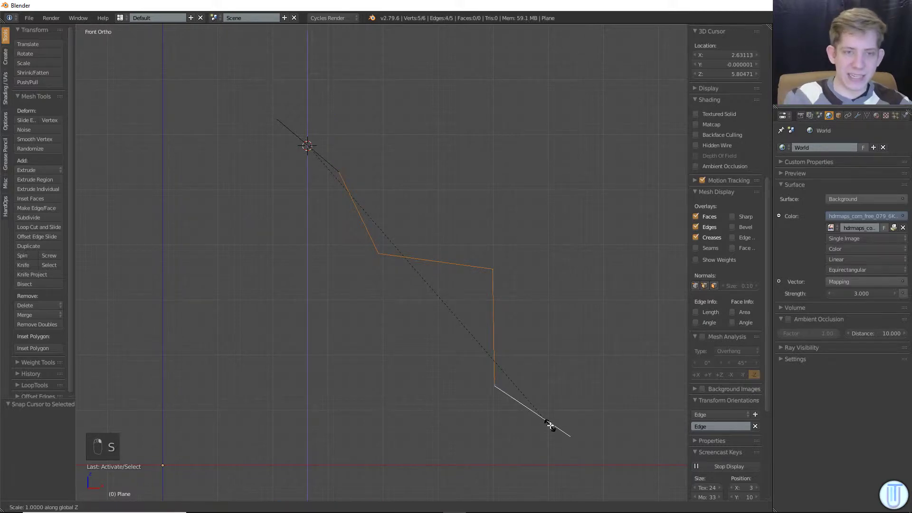
{"action": "key", "text": "z"}
{"action": "key", "text": "0"}
{"action": "key", "text": "Return"}
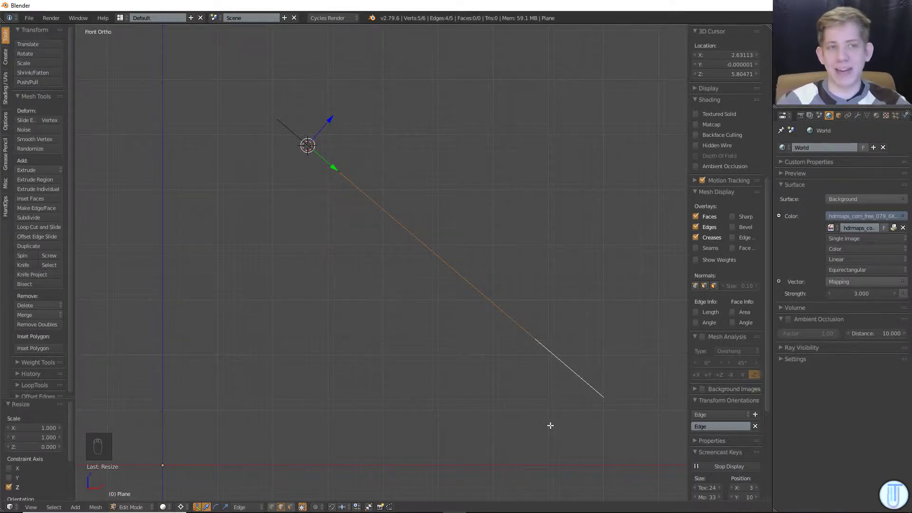
{"action": "key", "text": "a"}
{"action": "middle_click_drag", "start_coordinate": [513, 278], "coordinate": [418, 332]}
{"action": "key", "text": "a"}
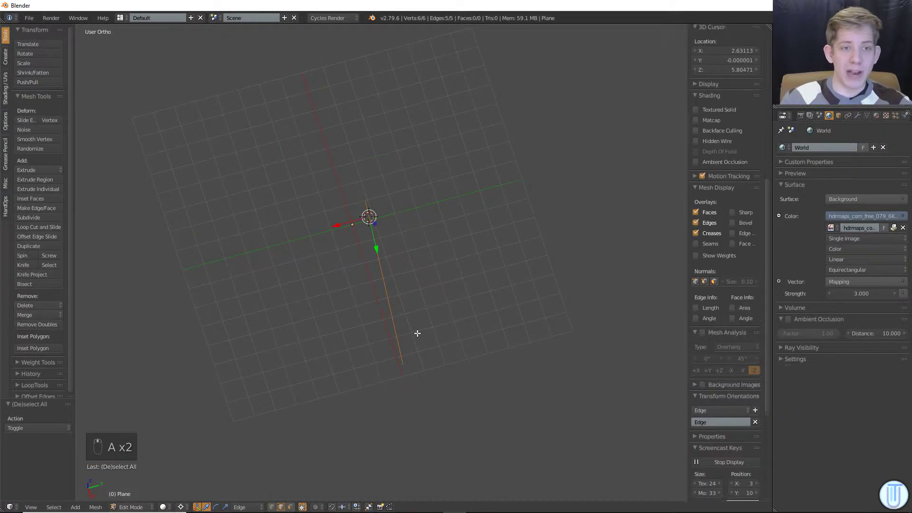
- Try to move the line's second edge along the global Y axis in top view
{"action": "key", "text": "KP_1"}
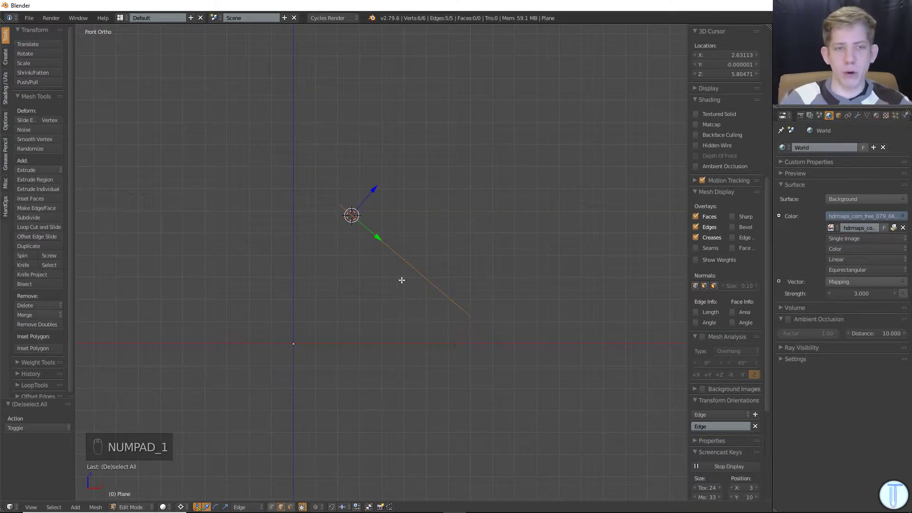
{"action": "scroll", "coordinate": [402, 280], "scroll_direction": "up", "scroll_amount": 4}
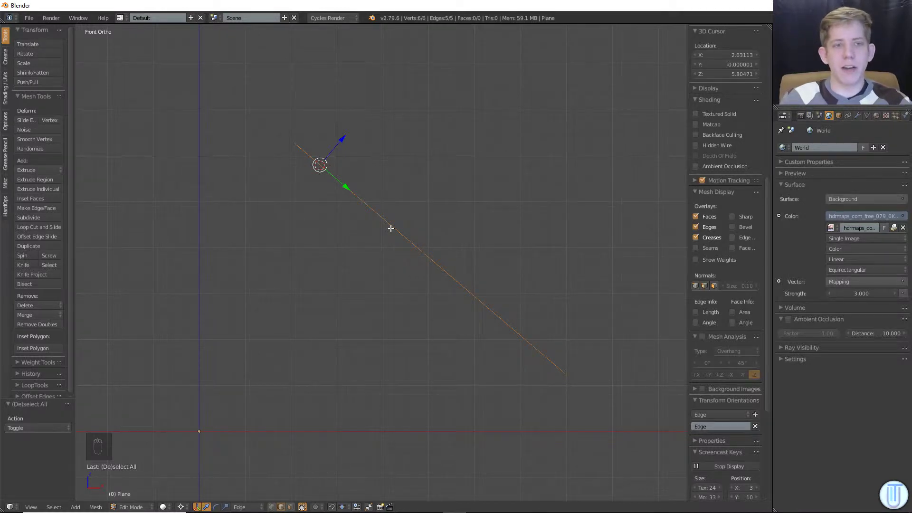
{"action": "key", "text": "KP_7"}
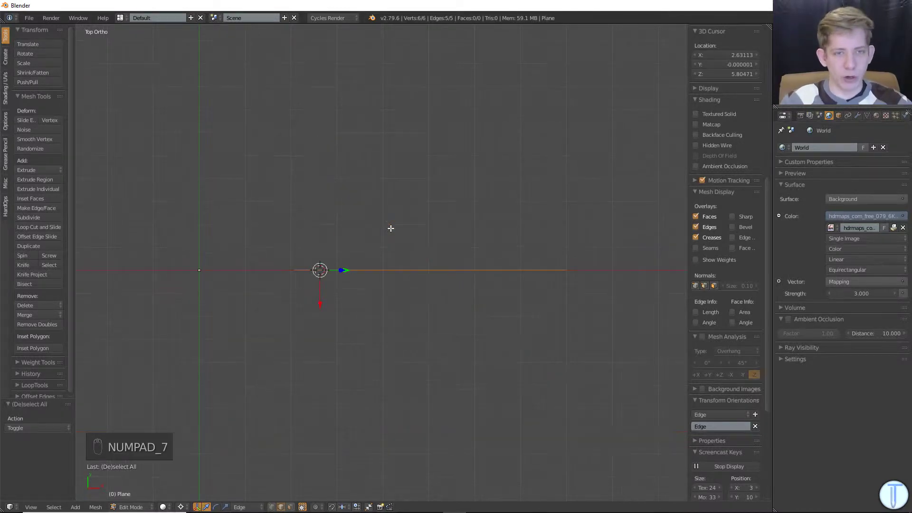
{"action": "right_click", "coordinate": [375, 269]}
{"action": "key", "text": "g"}
{"action": "key", "text": "y"}
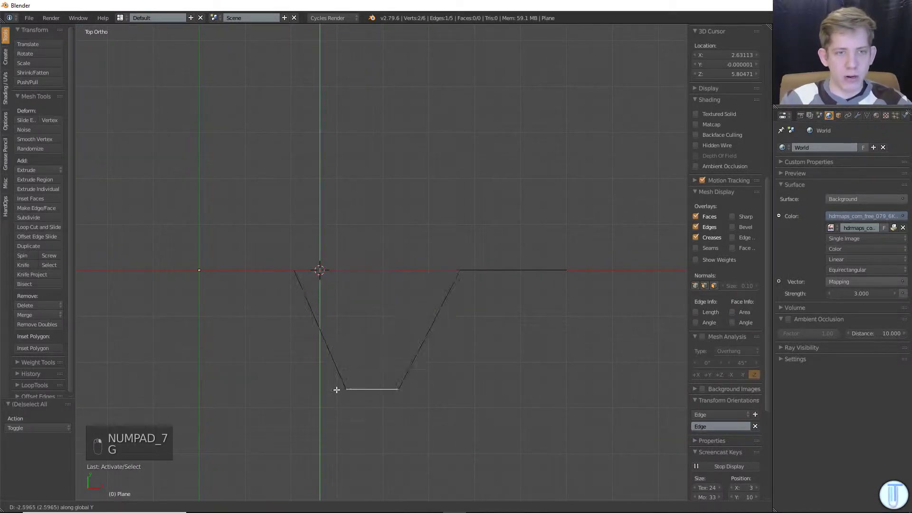
{"action": "right_click", "coordinate": [338, 386]}
{"action": "key", "text": "KP_1"}
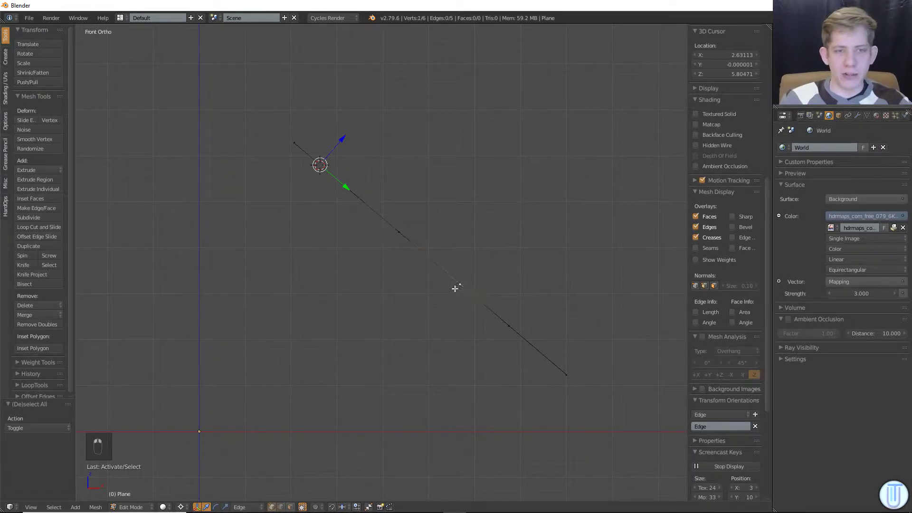
- Examine the straightened line's vertices up close and from an angle to check their alignment
{"action": "key", "text": "g"}
{"action": "right_click", "coordinate": [466, 309]}
{"action": "scroll", "coordinate": [511, 280], "scroll_direction": "up", "scroll_amount": 9}
{"action": "scroll", "coordinate": [513, 290], "scroll_direction": "down", "scroll_amount": 7}
{"action": "key", "text": "a"}
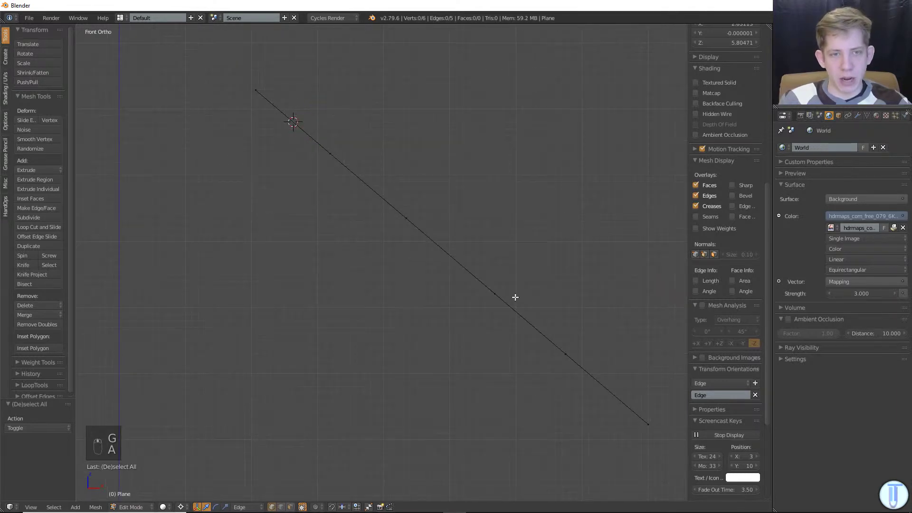
{"action": "right_click", "coordinate": [336, 158]}
{"action": "middle_click_drag", "start_coordinate": [347, 170], "coordinate": [334, 233], "text": "shift"}
{"action": "scroll", "coordinate": [331, 194], "scroll_direction": "down", "scroll_amount": 3}
{"action": "key", "text": "a"}
{"action": "key", "text": "a"}
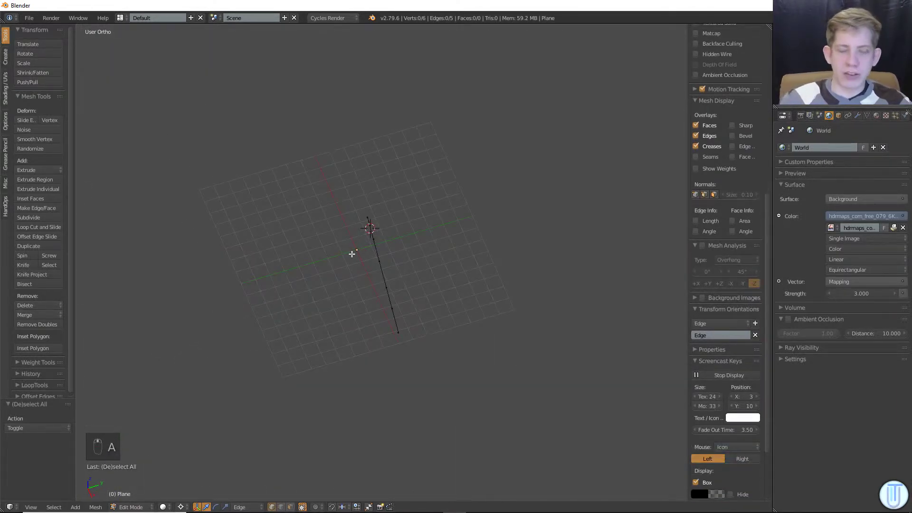
- Rotate the whole line in top view, and move it about 4.2 units along X and 3.7 units along Y
{"action": "key", "text": "KP_7"}
{"action": "key", "text": "r"}
{"action": "left_click", "coordinate": [437, 184]}
{"action": "key", "text": "g"}
{"action": "left_click", "coordinate": [502, 126]}
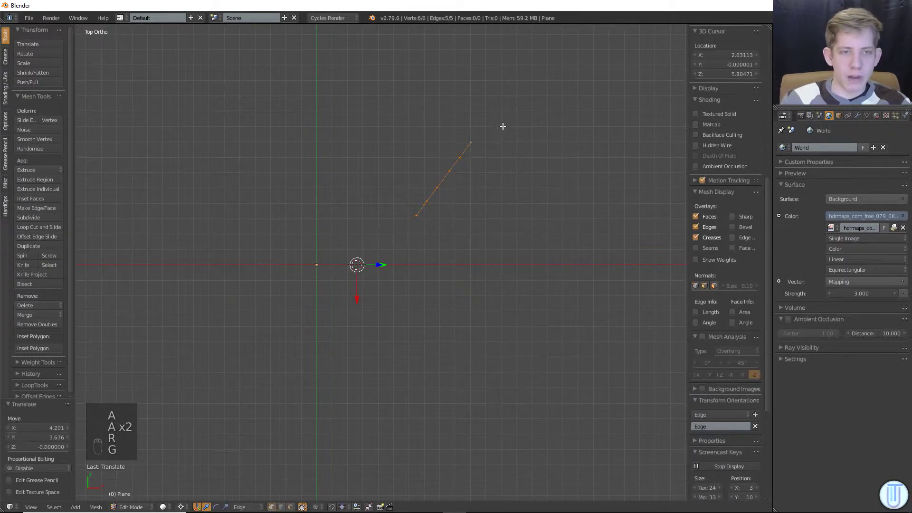
- Move three of the line's inner vertices out of line one by one so the line zigzags in all directions
{"action": "middle_click_drag", "start_coordinate": [499, 136], "coordinate": [413, 123], "text": "shift"}
{"action": "right_click", "coordinate": [394, 249]}
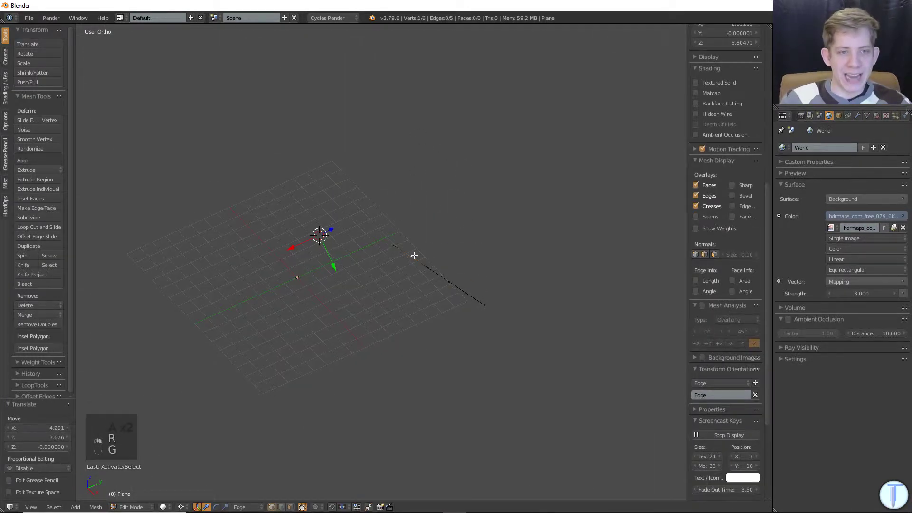
{"action": "middle_click_drag", "start_coordinate": [414, 256], "coordinate": [386, 255]}
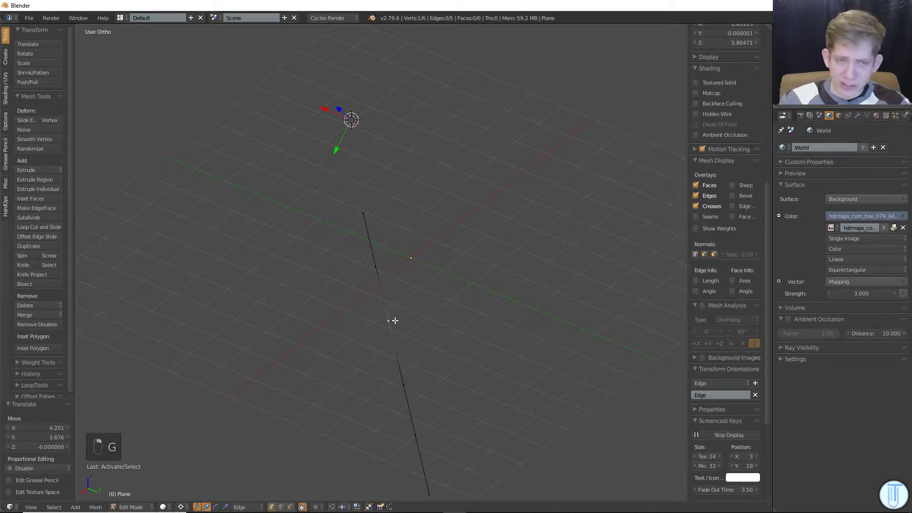
{"action": "key", "text": "g"}
{"action": "left_click", "coordinate": [434, 317]}
{"action": "middle_click_drag", "start_coordinate": [434, 317], "coordinate": [473, 237]}
{"action": "right_click", "coordinate": [473, 238]}
{"action": "key", "text": "g"}
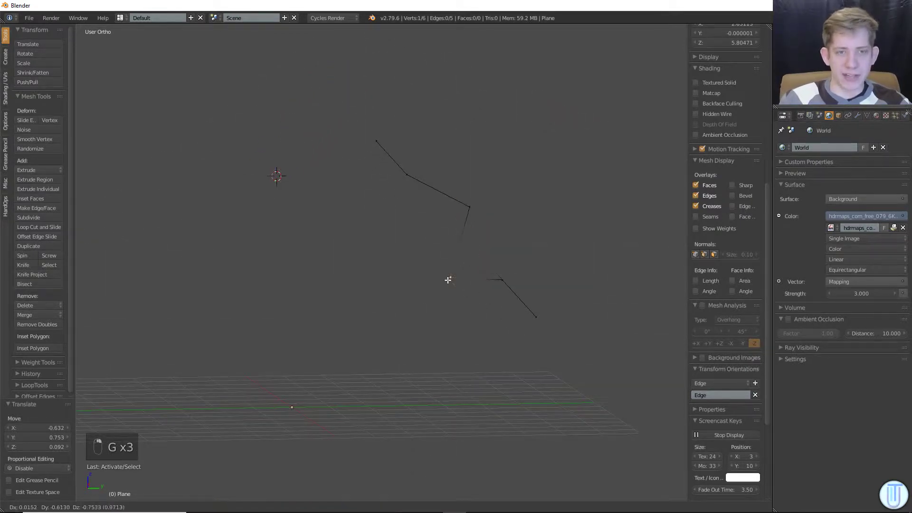
{"action": "left_click", "coordinate": [448, 280]}
{"action": "key", "text": "g"}
{"action": "left_click", "coordinate": [496, 281]}
{"action": "middle_click_drag", "start_coordinate": [495, 279], "coordinate": [376, 195]}
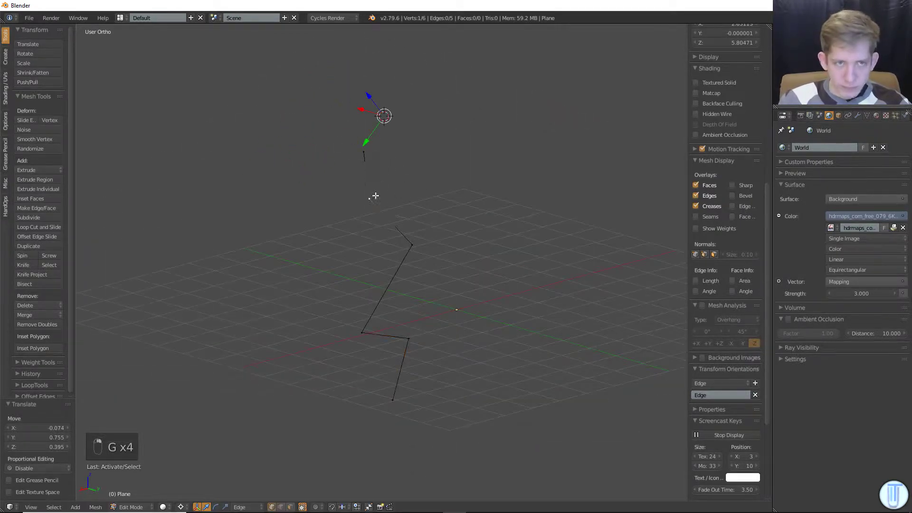
- Select the two vertices of the line's top edge and snap the 3D cursor to the selection
{"action": "right_click", "coordinate": [370, 198]}
{"action": "right_click", "coordinate": [366, 151], "text": "shift"}
{"action": "key", "text": "shift+s"}
{"action": "left_click", "coordinate": [369, 149]}
- Create a custom transform orientation from the top edge and make Edge.001 the active orientation
{"action": "mouse_move", "coordinate": [514, 215]}
{"action": "middle_mouse_down"}
{"action": "mouse_move", "coordinate": [567, 230]}
{"action": "mouse_move", "coordinate": [501, 211]}
{"action": "middle_mouse_up"}
{"action": "left_click", "coordinate": [755, 413]}
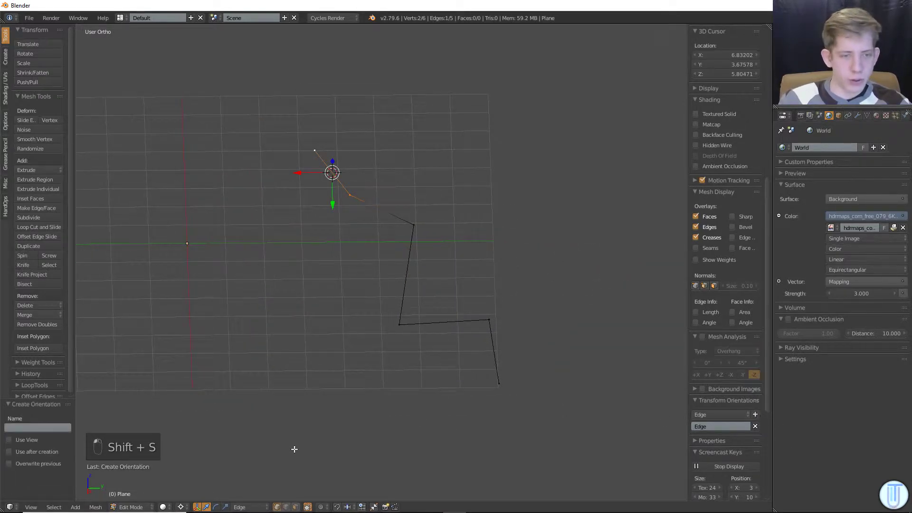
{"action": "left_click", "coordinate": [732, 422]}
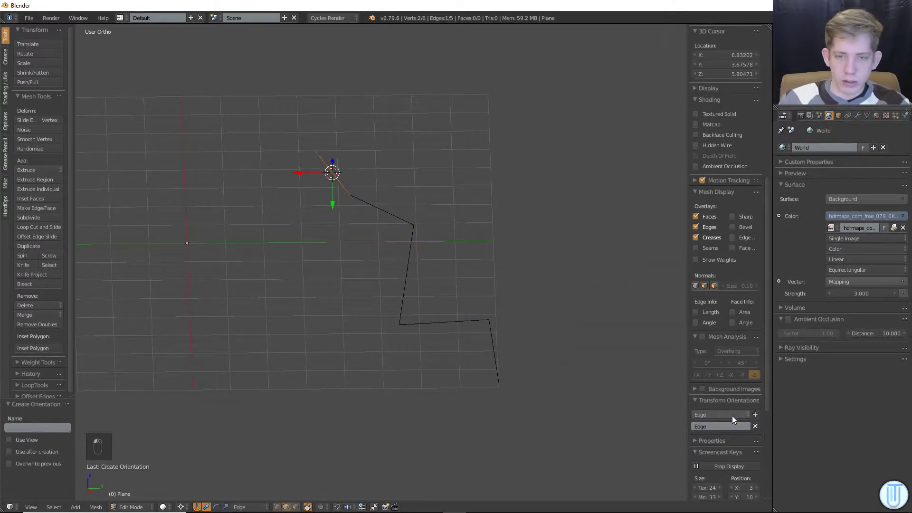
{"action": "left_click", "coordinate": [732, 415]}
{"action": "left_click", "coordinate": [714, 334]}
- Select the four remaining edges and scale them to 0 along the Edge.001 orientation's Z axis
{"action": "middle_click_drag", "start_coordinate": [647, 327], "coordinate": [365, 305]}
{"action": "right_click", "coordinate": [397, 270], "text": "shift"}
{"action": "right_click", "coordinate": [399, 311], "text": "shift"}
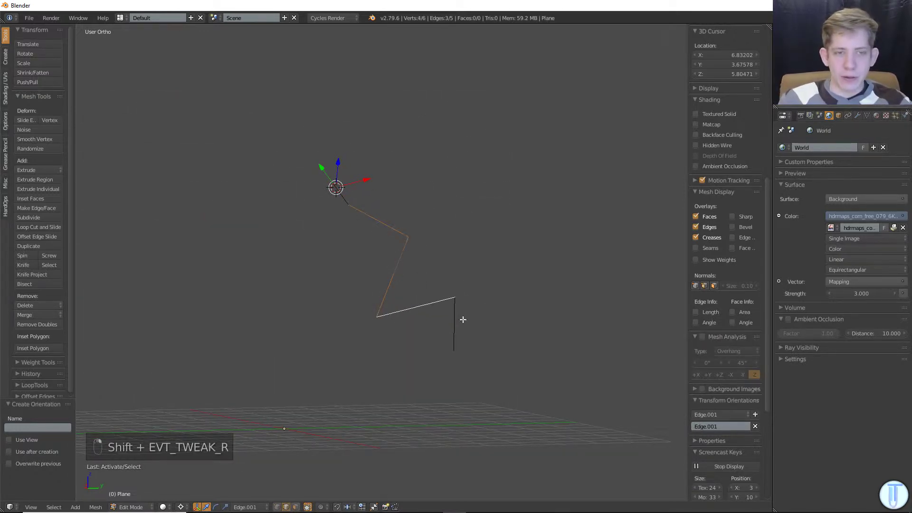
{"action": "type", "text": "s0"}
{"action": "key", "text": "Return"}
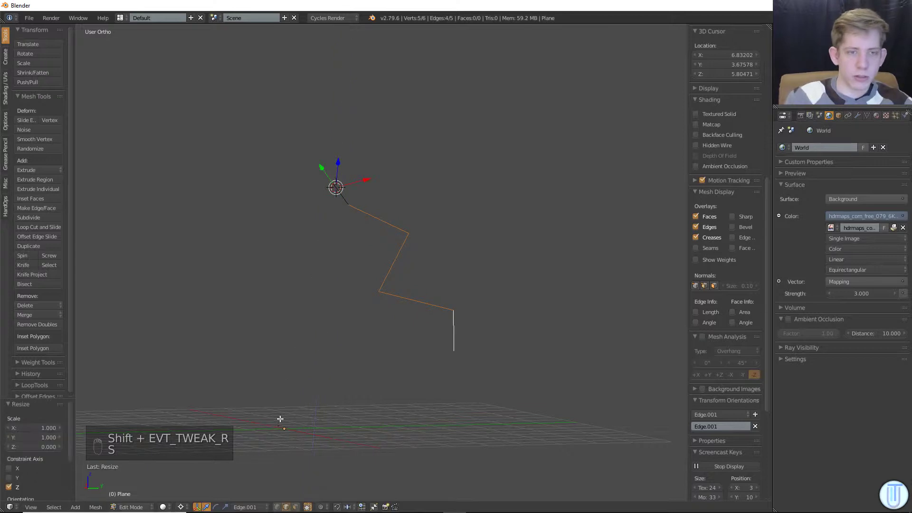
- Try scaling the four zigzag edges to 0 along the Edge.001 Y axis, and undo it
{"action": "middle_click_drag", "start_coordinate": [280, 419], "coordinate": [275, 387]}
{"action": "key", "text": "s"}
{"action": "key", "text": "y"}
{"action": "key", "text": "y"}
{"action": "type", "text": "0"}
{"action": "key", "text": "Return"}
{"action": "key", "text": "ctrl+z"}
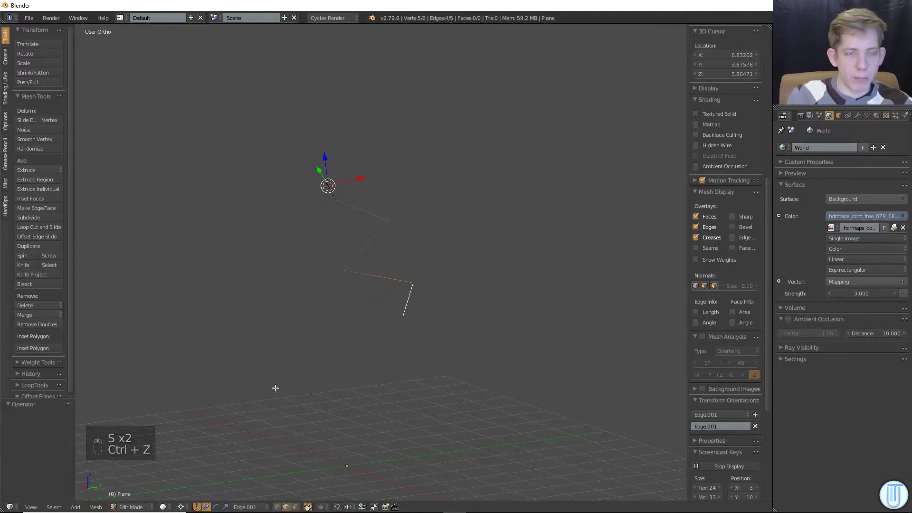
- Flatten the four edges into line with the top edge by scaling them to 0 along the Edge.001 X axis
{"action": "key", "text": "s"}
{"action": "key", "text": "x"}
{"action": "key", "text": "0"}
{"action": "key", "text": "Return"}
{"action": "middle_click_drag", "start_coordinate": [295, 385], "coordinate": [377, 370]}
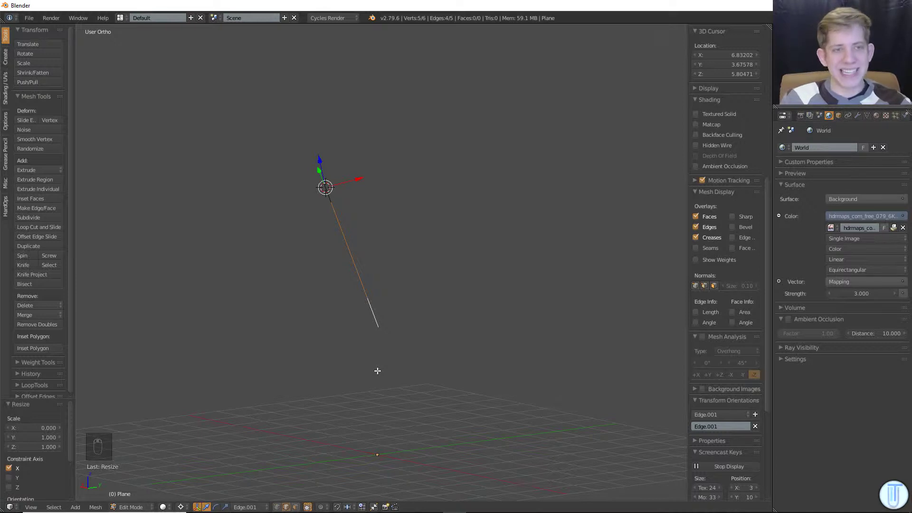
{"action": "key", "text": "s"}
{"action": "key", "text": "y"}
{"action": "key", "text": "0"}
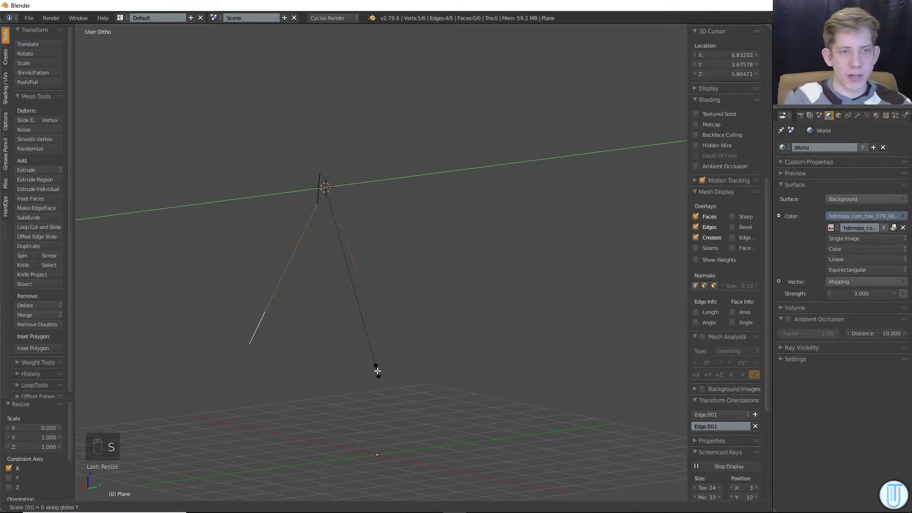
{"action": "key", "text": "BackSpace"}
{"action": "key", "text": "Escape"}
{"action": "key", "text": "w"}
{"action": "key", "text": "Escape"}
- Scale the straightened edges to 0 along the Edge.001 Y axis as a test, and undo it
{"action": "key", "text": "s"}
{"action": "key", "text": "y"}
{"action": "key", "text": "y"}
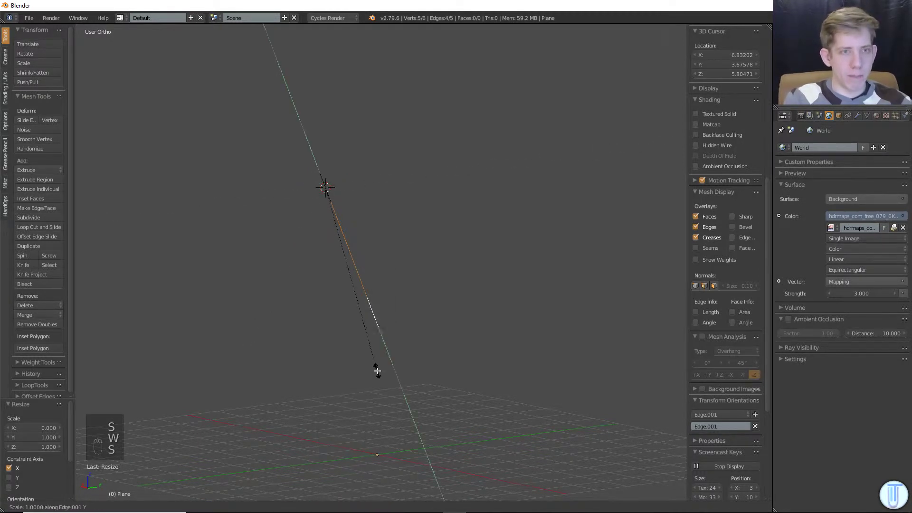
{"action": "key", "text": "0"}
{"action": "key", "text": "Return"}
{"action": "key", "text": "ctrl+z"}
{"action": "middle_click_drag", "start_coordinate": [373, 348], "coordinate": [389, 332]}
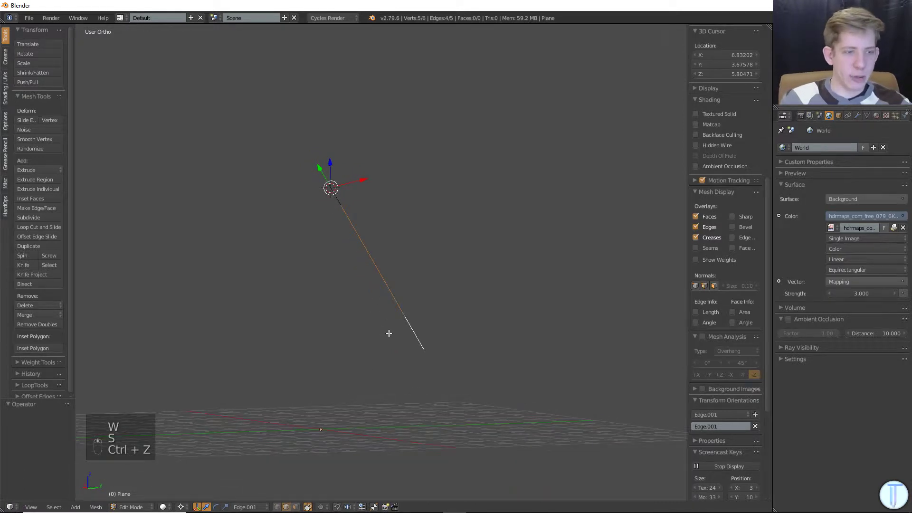
- Try scaling the straightened edges freely along the Edge.001 Y axis and along its X axis, cancelling both
{"action": "middle_click_drag", "start_coordinate": [366, 257], "coordinate": [381, 256]}
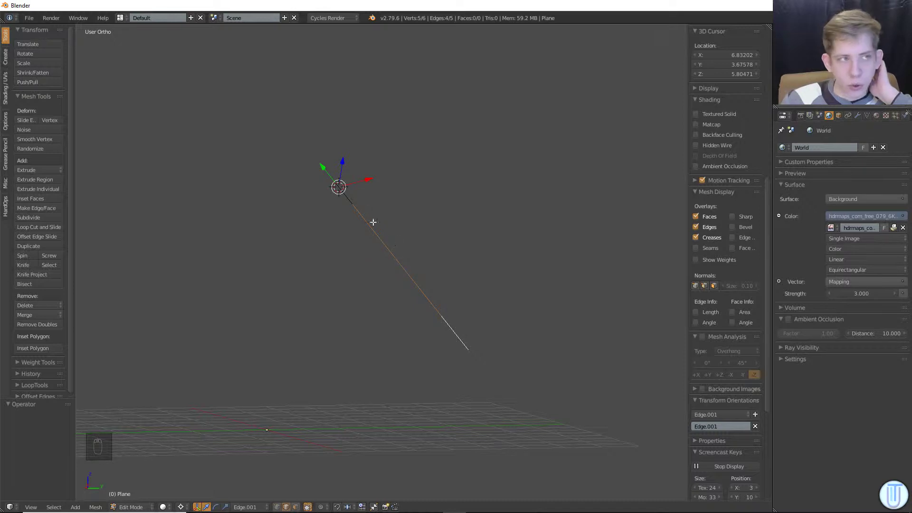
{"action": "key", "text": "s"}
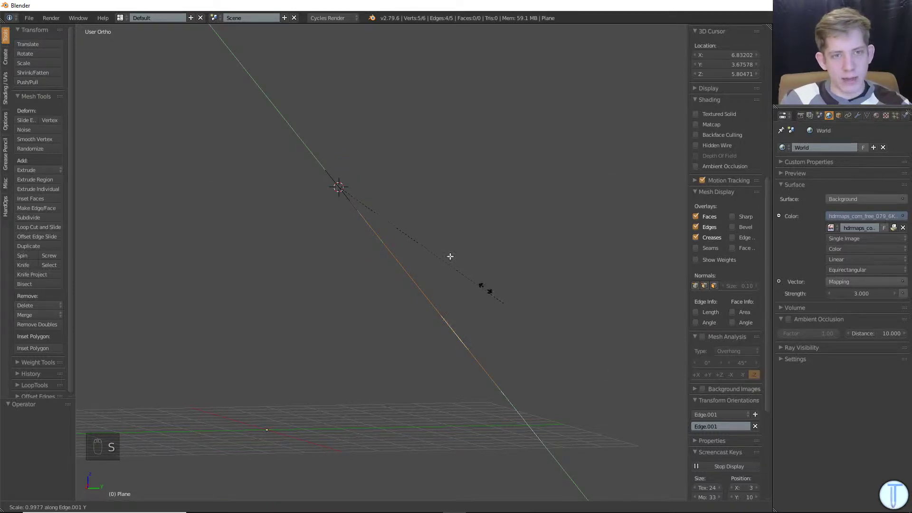
{"action": "right_click", "coordinate": [569, 430]}
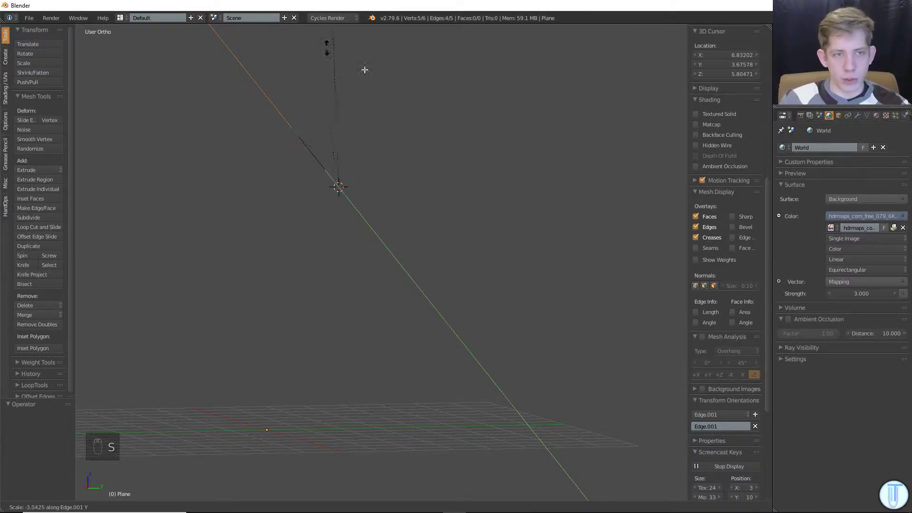
{"action": "middle_click_drag", "start_coordinate": [442, 129], "coordinate": [446, 124]}
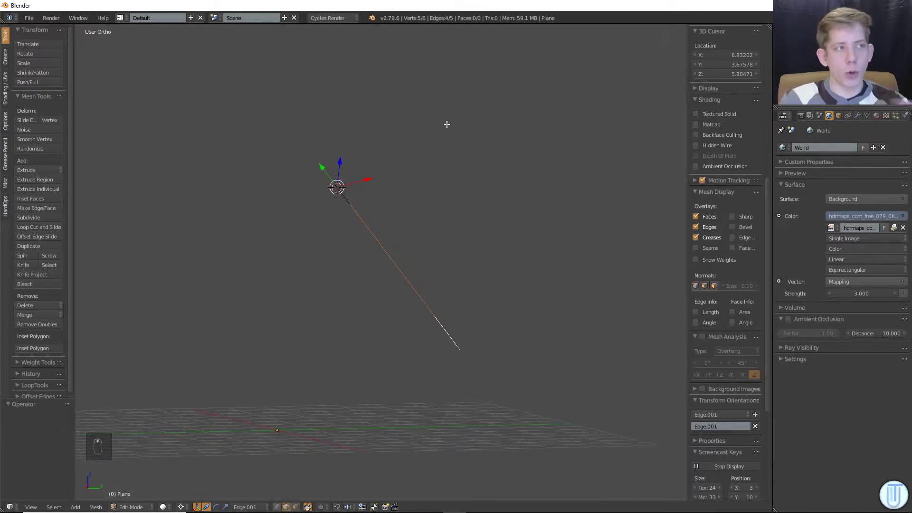
{"action": "key", "text": "s"}
{"action": "key", "text": "x"}
{"action": "key", "text": "x"}
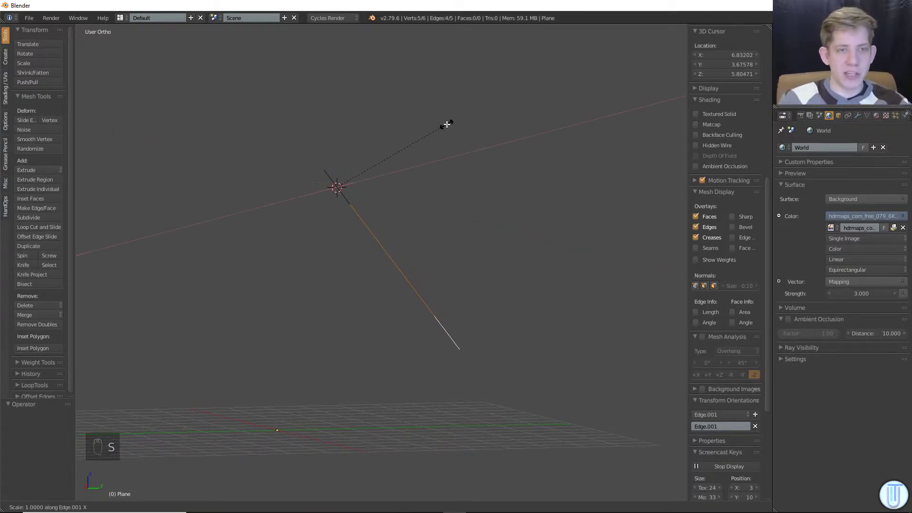
{"action": "right_click", "coordinate": [446, 124]}
{"action": "middle_click_drag", "start_coordinate": [447, 124], "coordinate": [456, 161]}
- Try moving the four selected edges along the Edge.001 X axis and along its Y axis
{"action": "key", "text": "g"}
{"action": "key", "text": "x"}
{"action": "key", "text": "x"}
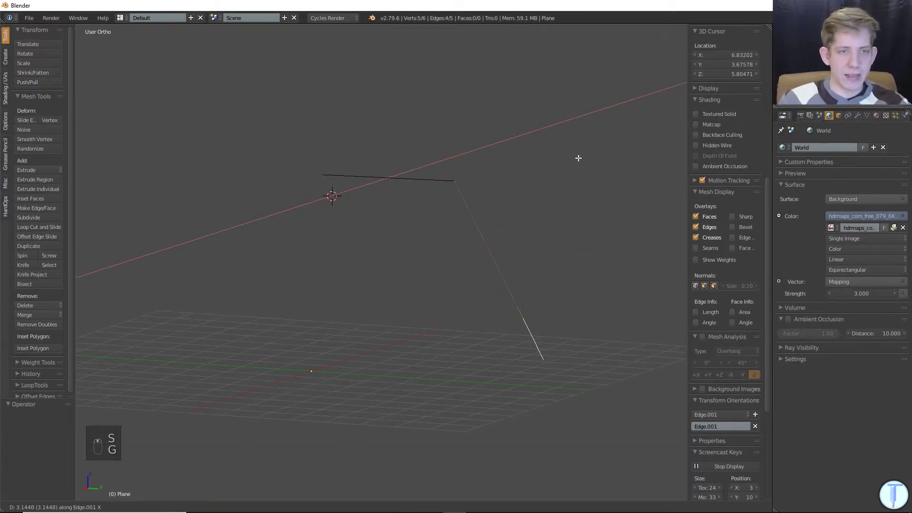
{"action": "left_click", "coordinate": [510, 175]}
{"action": "middle_click_drag", "start_coordinate": [513, 179], "coordinate": [471, 129]}
{"action": "key", "text": "g"}
{"action": "key", "text": "y"}
{"action": "key", "text": "y"}
{"action": "right_click", "coordinate": [421, 172]}
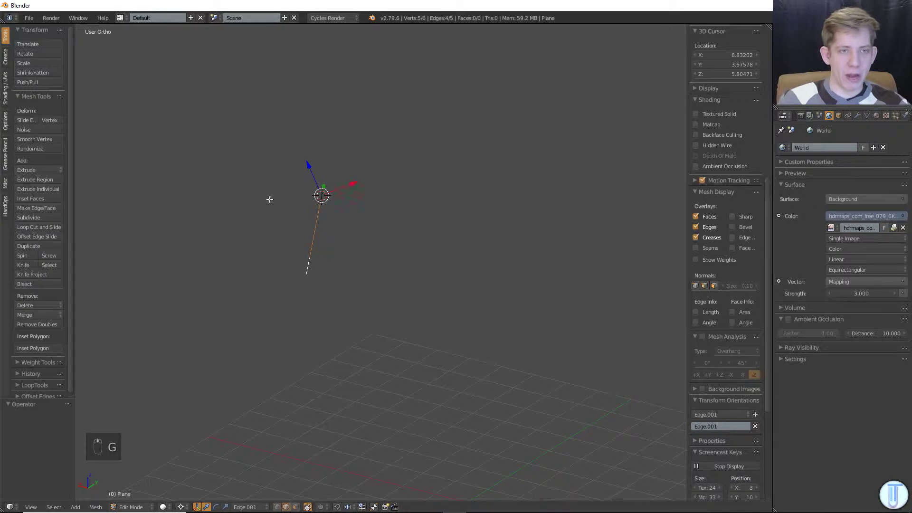
- Try moving the selected edges along the global X axis, and along the Edge.001 X axis for comparison
{"action": "key", "text": "g"}
{"action": "key", "text": "x"}
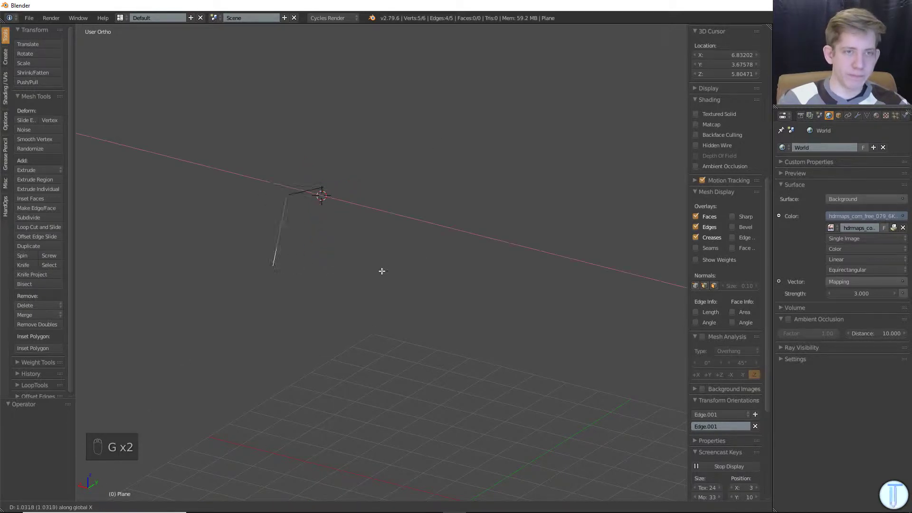
{"action": "right_click", "coordinate": [372, 230]}
{"action": "key", "text": "g"}
{"action": "key", "text": "x"}
{"action": "key", "text": "x"}
{"action": "left_click", "coordinate": [380, 221]}
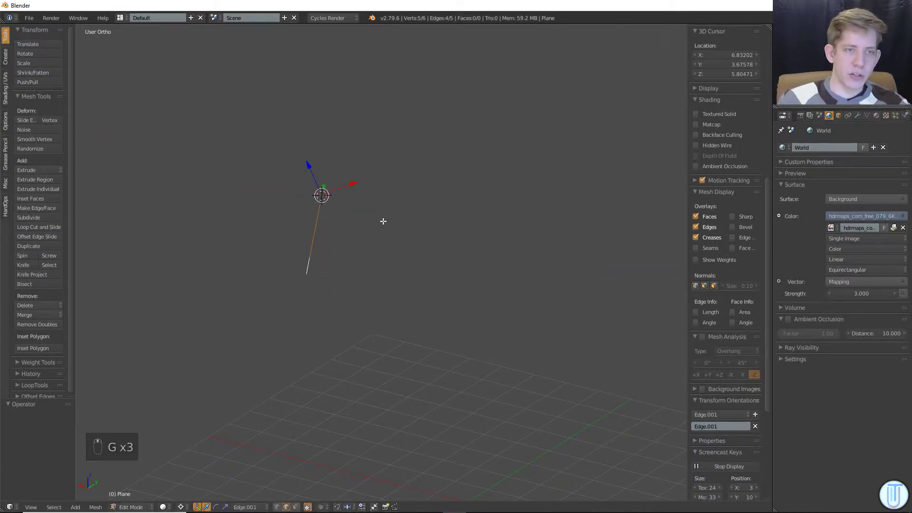
{"action": "middle_click_drag", "start_coordinate": [383, 220], "coordinate": [409, 301]}
- Try moving the selected edges along the global X axis in top view, and cancel the move
{"action": "key", "text": "KP_7"}
{"action": "key", "text": "g"}
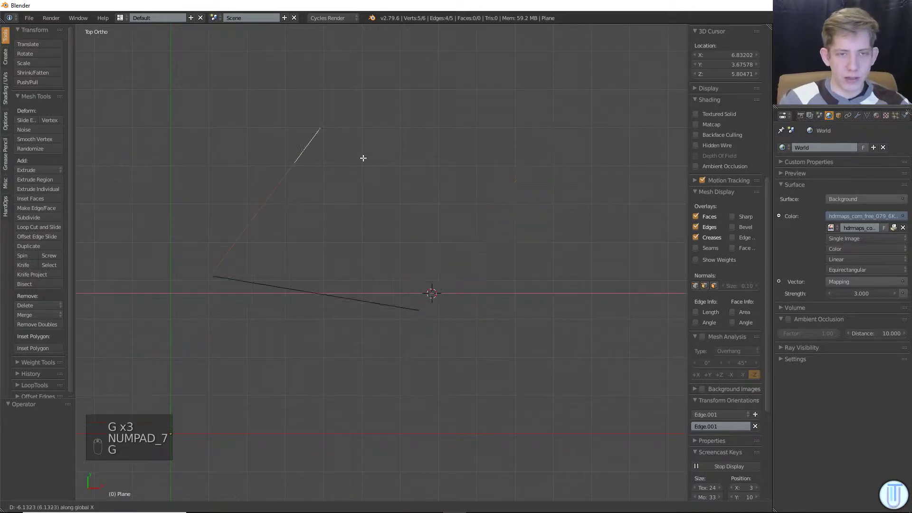
{"action": "right_click", "coordinate": [503, 208]}
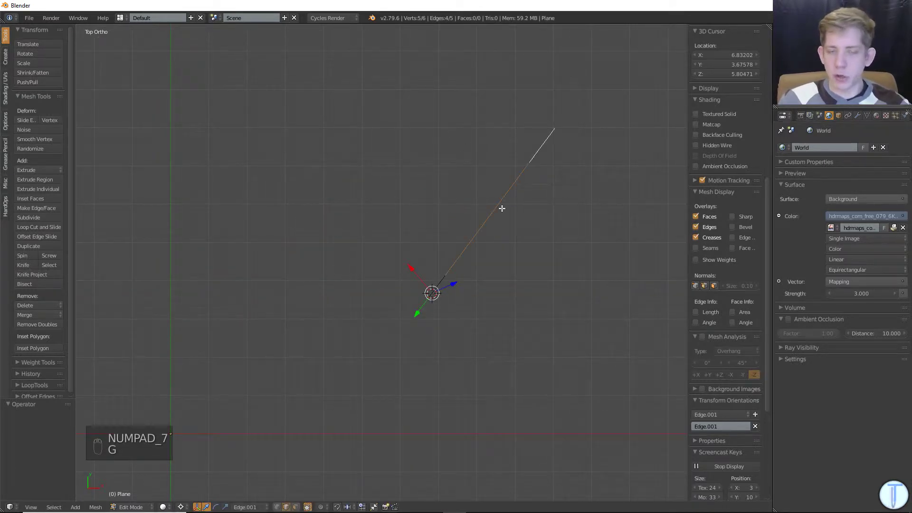
{"action": "key", "text": "g"}
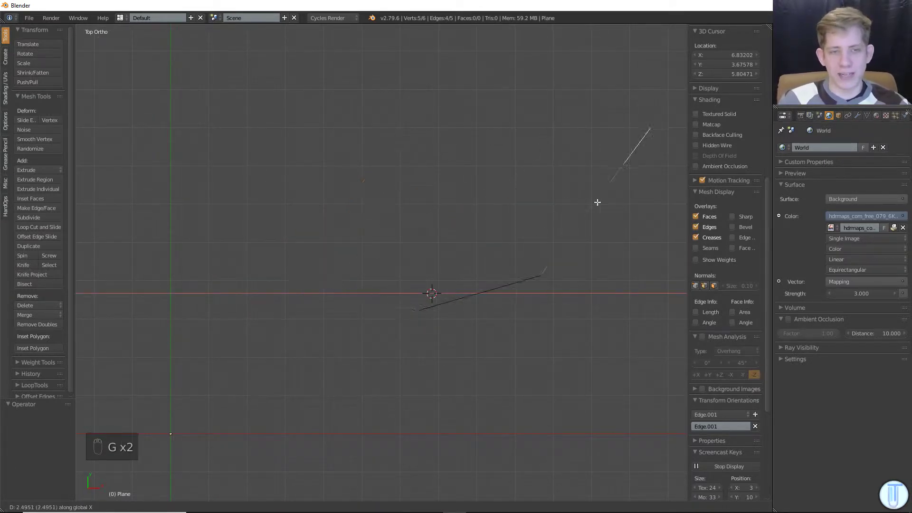
{"action": "right_click", "coordinate": [415, 199]}
{"action": "key", "text": "g"}
{"action": "right_click", "coordinate": [418, 202]}
- Move the selected edges about 3.1 units along the Edge.001 X axis in top view
{"action": "key", "text": "g"}
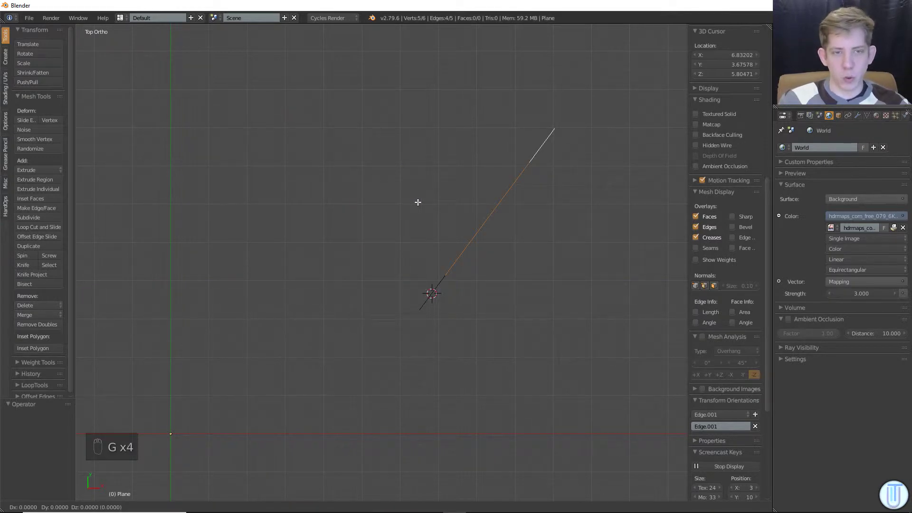
{"action": "key", "text": "x"}
{"action": "key", "text": "x"}
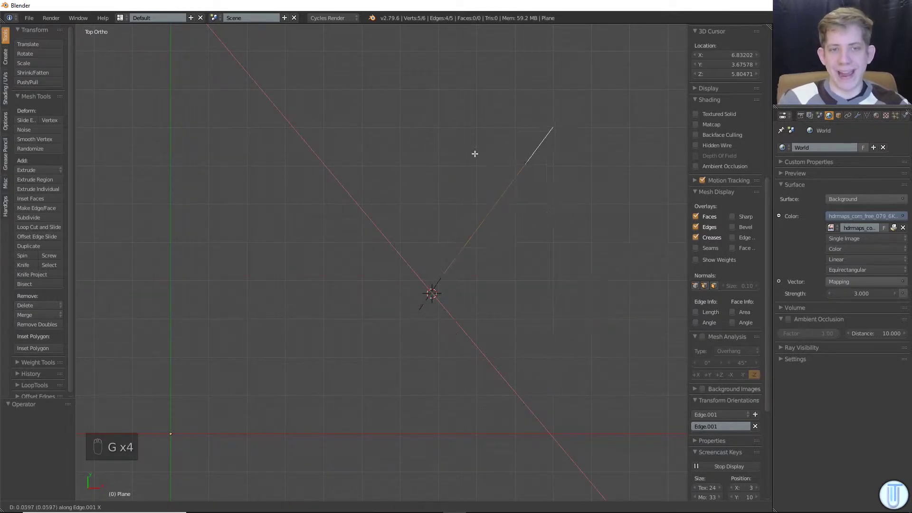
{"action": "left_click", "coordinate": [319, 122]}
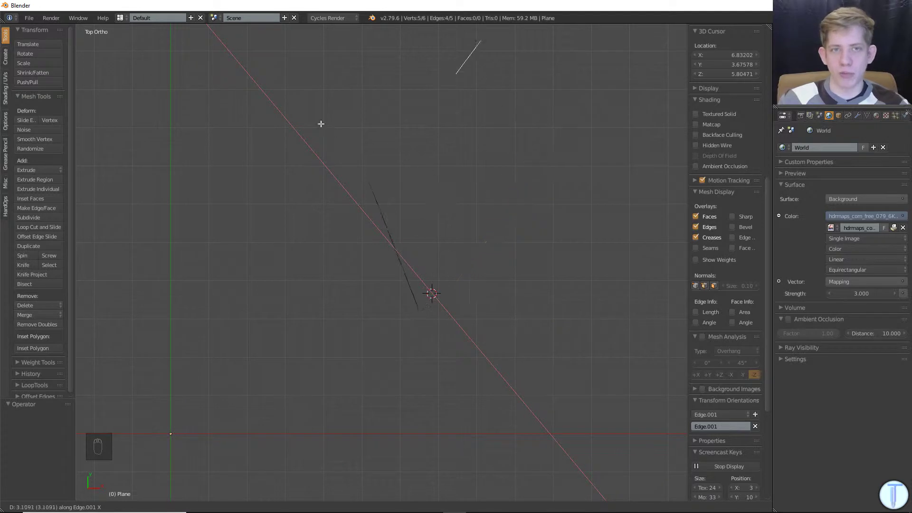
{"action": "middle_click_drag", "start_coordinate": [320, 122], "coordinate": [366, 236]}
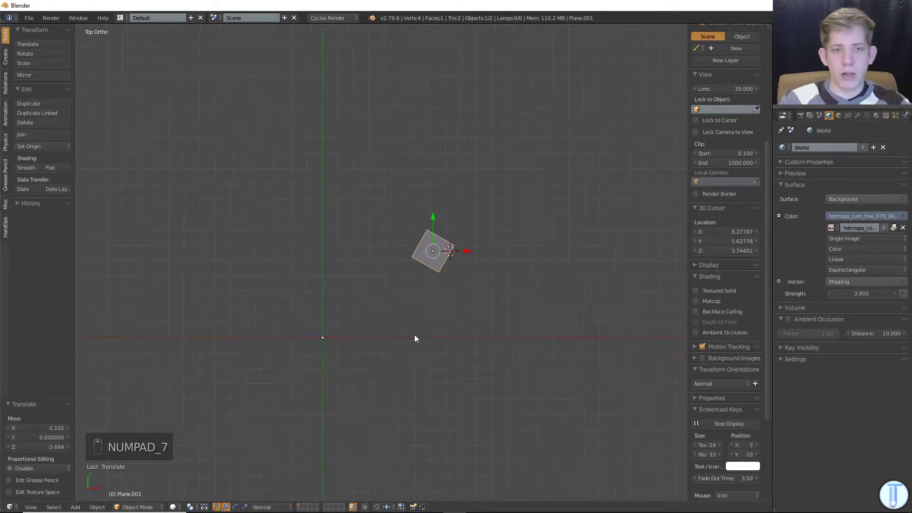
- Add a UV sphere at the 3D cursor, beside the rotated plane
{"action": "key", "text": "shift+a"}
{"action": "mouse_move", "coordinate": [414, 334]}
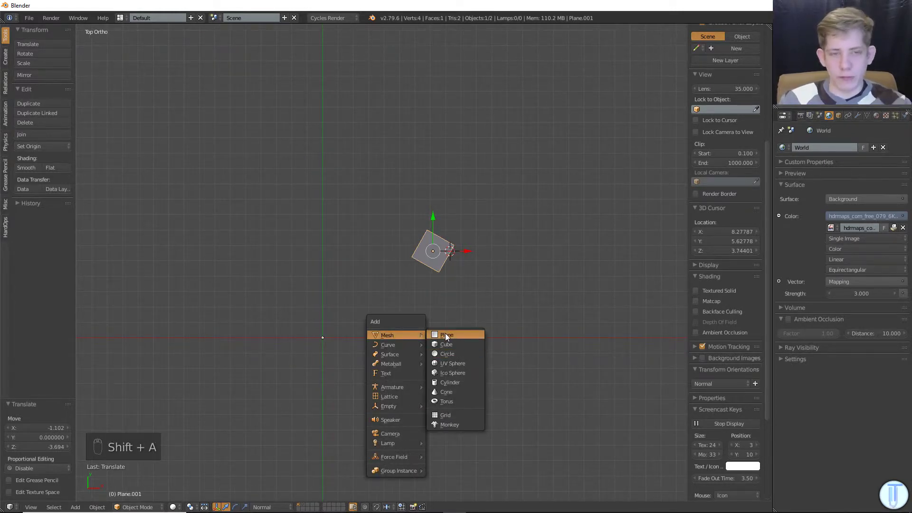
{"action": "left_click", "coordinate": [462, 367]}
{"action": "middle_click_drag", "start_coordinate": [462, 366], "coordinate": [428, 280]}
{"action": "scroll", "coordinate": [597, 296], "scroll_direction": "up", "scroll_amount": 3}
{"action": "middle_click_drag", "start_coordinate": [596, 295], "coordinate": [495, 273], "text": "shift"}
- Enter Edit Mode on the sphere and display its face normals with a size of 0.80
{"action": "key", "text": "Tab"}
{"action": "scroll", "coordinate": [460, 259], "scroll_direction": "up", "scroll_amount": 5}
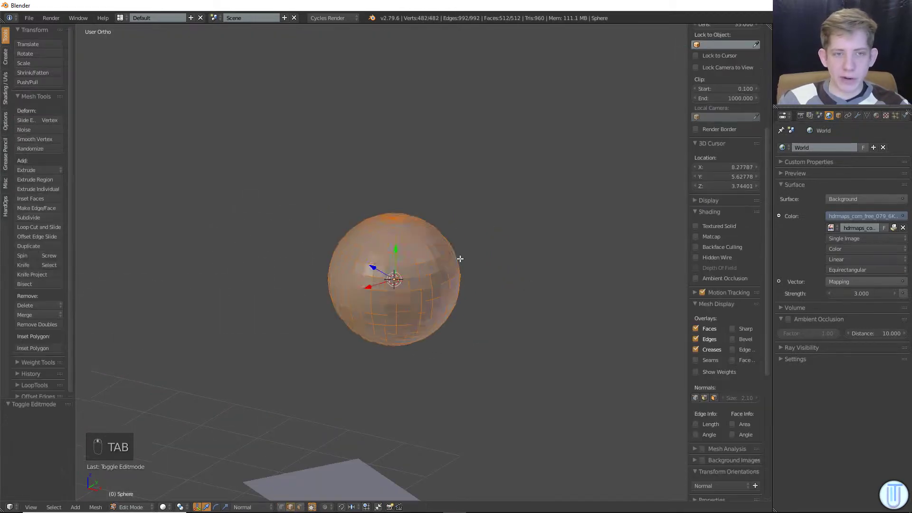
{"action": "scroll", "coordinate": [497, 270], "scroll_direction": "up", "scroll_amount": 3}
{"action": "scroll", "coordinate": [729, 316], "scroll_direction": "down", "scroll_amount": 5}
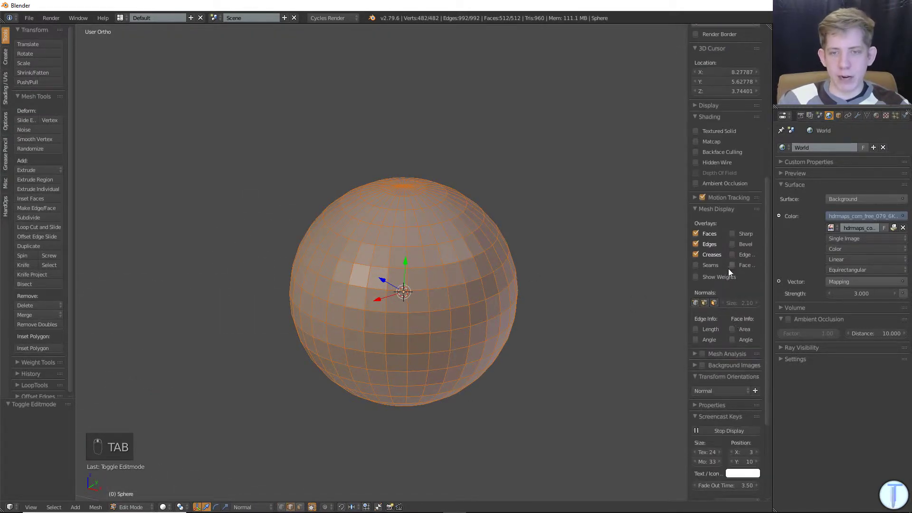
{"action": "left_click", "coordinate": [715, 304]}
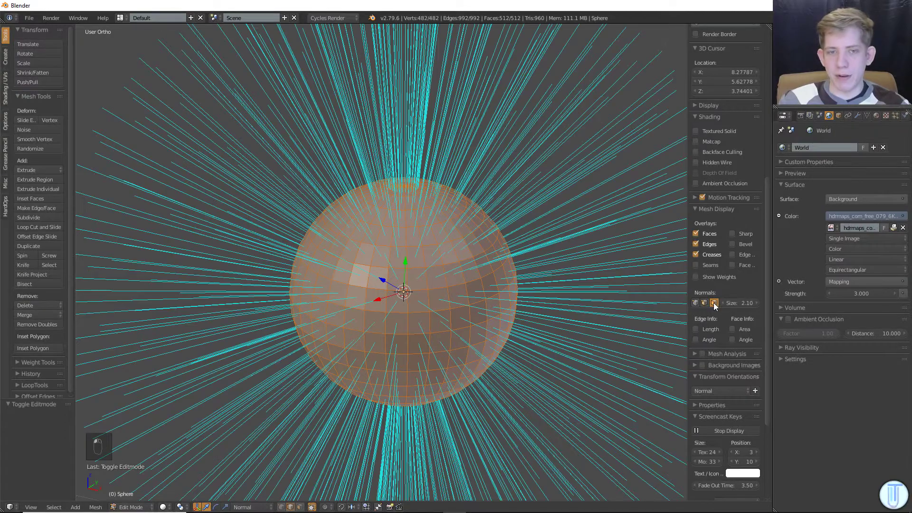
{"action": "left_click_drag", "start_coordinate": [746, 303], "coordinate": [710, 303]}
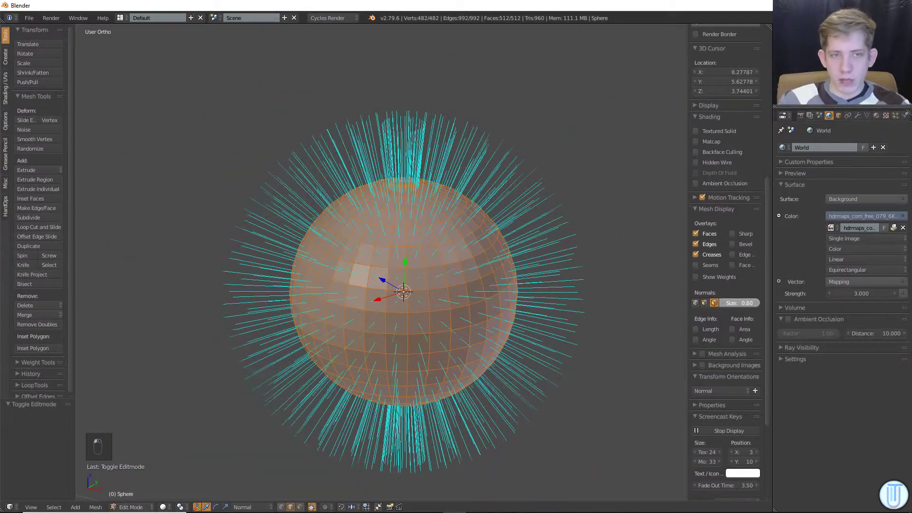
{"action": "middle_click_drag", "start_coordinate": [537, 309], "coordinate": [504, 273]}
{"action": "middle_click_drag", "start_coordinate": [432, 221], "coordinate": [461, 261]}
{"action": "scroll", "coordinate": [450, 351], "scroll_direction": "down", "scroll_amount": 2}
{"action": "middle_click_drag", "start_coordinate": [450, 350], "coordinate": [300, 264]}
{"action": "key", "text": "a"}
{"action": "key", "text": "c"}
{"action": "left_click", "coordinate": [261, 247]}
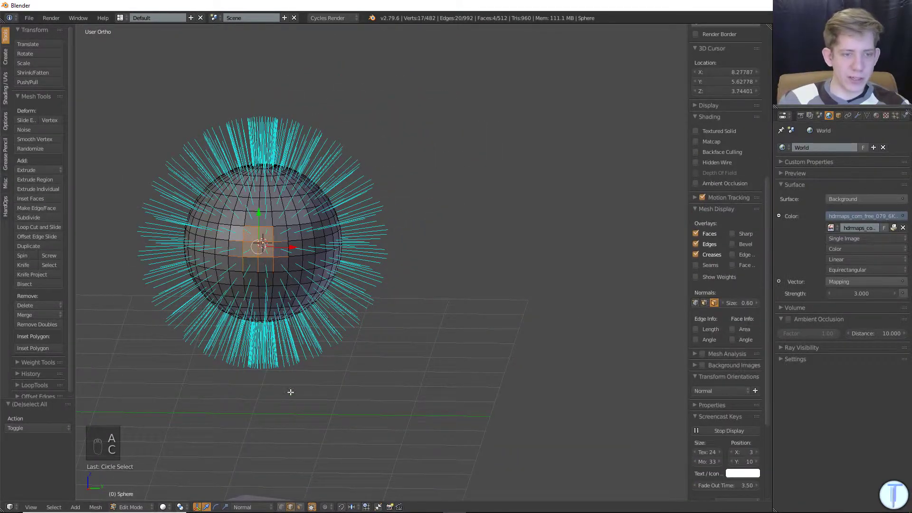
- Switch to face selection and circle-select a block of neighbouring faces on one side of the sphere
{"action": "left_click", "coordinate": [300, 507]}
{"action": "key", "text": "a"}
{"action": "key", "text": "c"}
{"action": "mouse_move", "coordinate": [228, 269]}
{"action": "left_mouse_down"}
{"action": "mouse_move", "coordinate": [255, 253]}
{"action": "mouse_move", "coordinate": [250, 265]}
{"action": "left_mouse_up"}
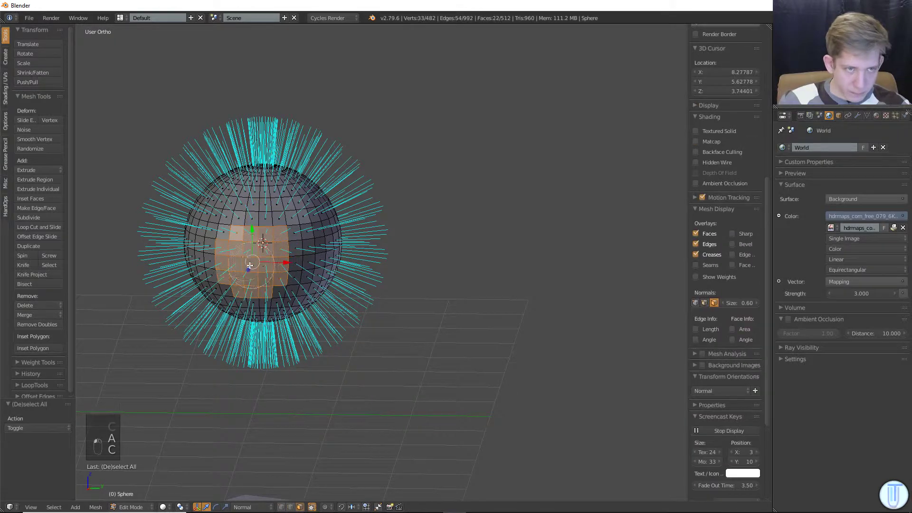
{"action": "right_click", "coordinate": [246, 255]}
{"action": "middle_click_drag", "start_coordinate": [245, 254], "coordinate": [344, 270]}
{"action": "key", "text": "c"}
{"action": "left_click", "coordinate": [244, 277]}
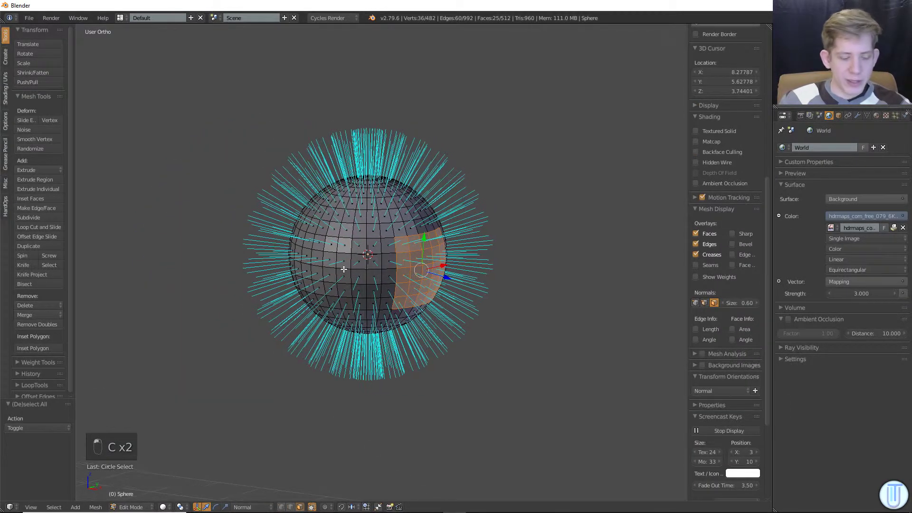
- Enable proportional editing, flatten the selected sphere faces by scaling them along their normal, and check the shape in Object Mode
{"action": "key", "text": "o"}
{"action": "key", "text": "s"}
{"action": "left_click", "coordinate": [431, 258]}
{"action": "key", "text": "Tab"}
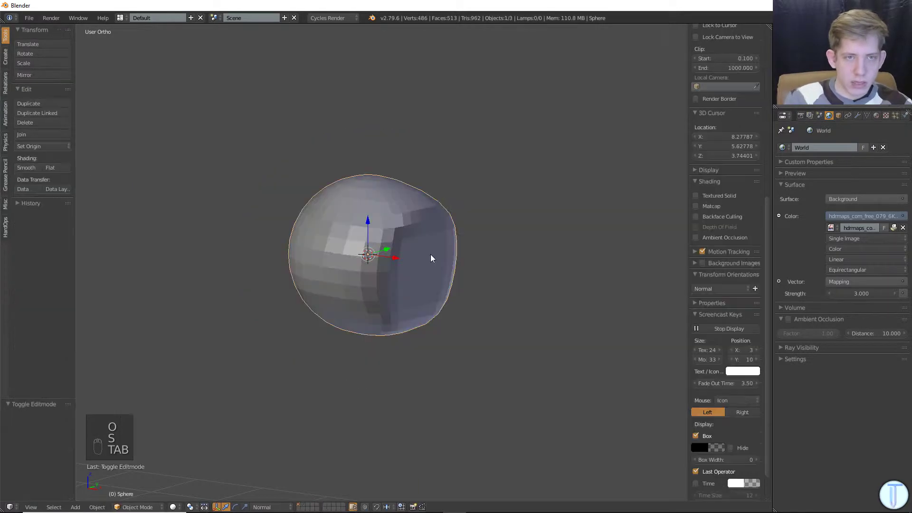
{"action": "middle_click_drag", "start_coordinate": [431, 255], "coordinate": [390, 287]}
{"action": "scroll", "coordinate": [380, 206], "scroll_direction": "up", "scroll_amount": 4}
{"action": "key", "text": "Tab"}
{"action": "scroll", "coordinate": [449, 221], "scroll_direction": "down", "scroll_amount": 2}
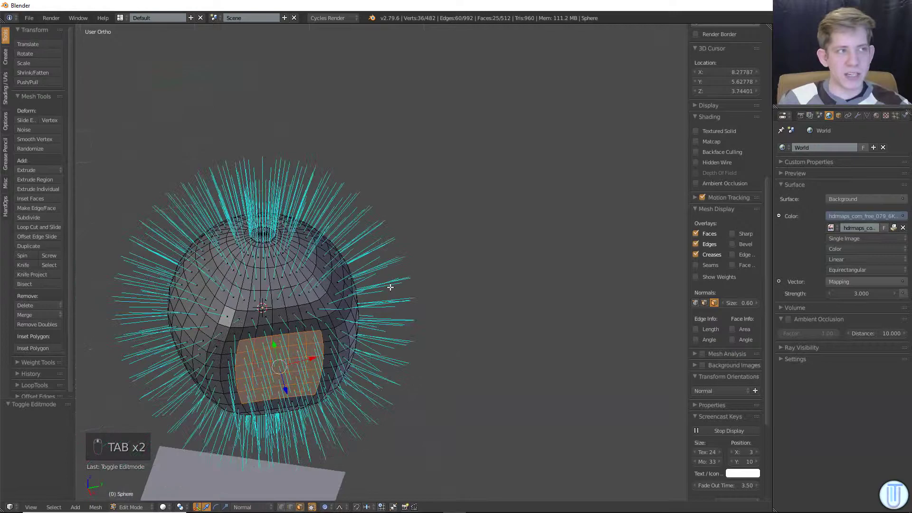
- Select a single face on the unflattened part of the sphere and scale it to 0 along its normal Z axis with proportional size 1.00
{"action": "scroll", "coordinate": [390, 287], "scroll_direction": "down", "scroll_amount": 2}
{"action": "middle_click_drag", "start_coordinate": [349, 309], "coordinate": [404, 284]}
{"action": "right_click", "coordinate": [445, 199]}
{"action": "scroll", "coordinate": [404, 283], "scroll_direction": "up", "scroll_amount": 5}
{"action": "middle_click_drag", "start_coordinate": [444, 218], "coordinate": [443, 206]}
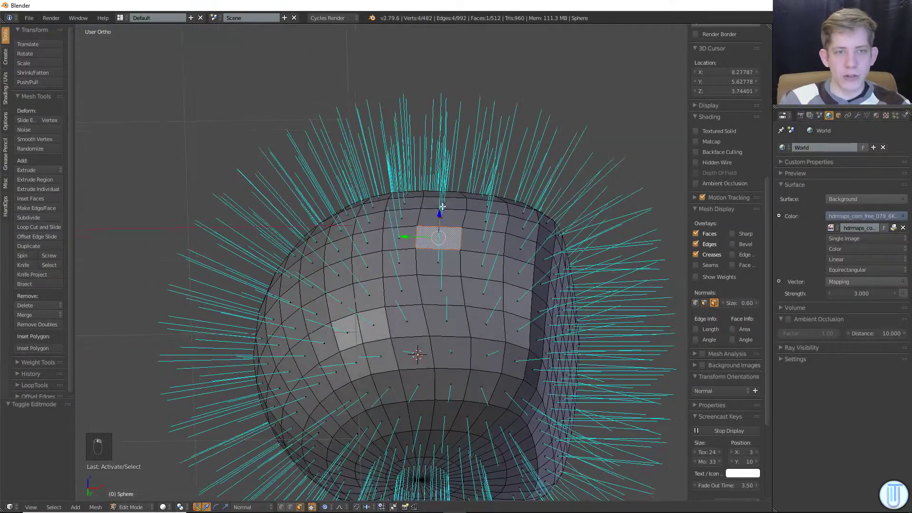
{"action": "middle_click_drag", "start_coordinate": [394, 331], "coordinate": [394, 320]}
{"action": "right_click", "coordinate": [412, 283]}
{"action": "key", "text": "s"}
{"action": "key", "text": "z"}
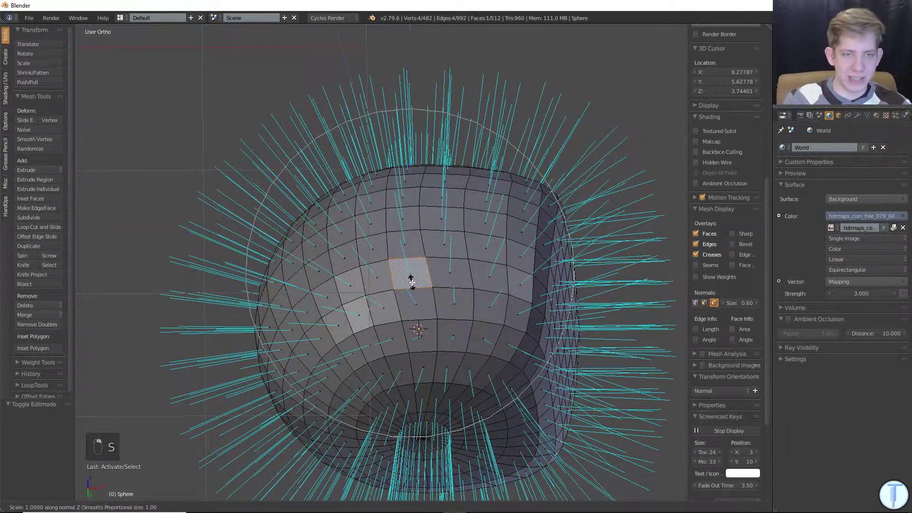
{"action": "key", "text": "0"}
{"action": "key", "text": "Return"}
{"action": "middle_click_drag", "start_coordinate": [412, 282], "coordinate": [376, 250]}
{"action": "key", "text": "Tab"}
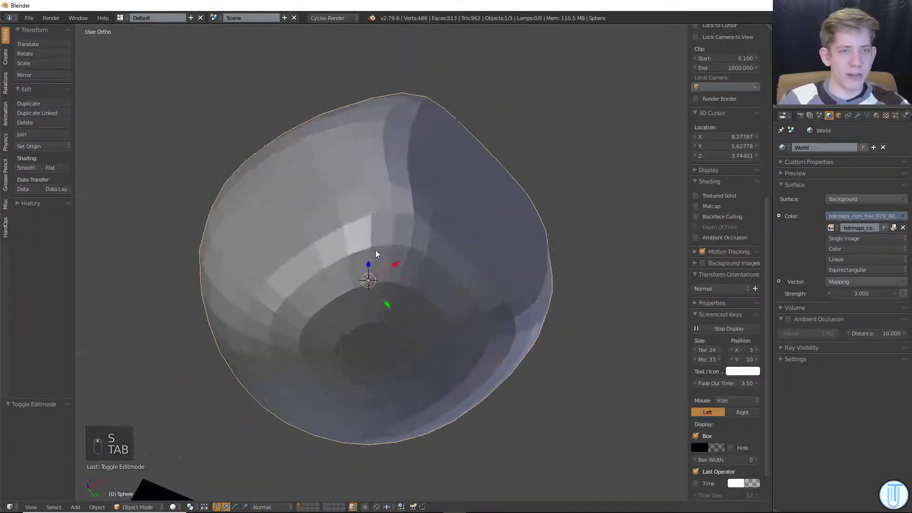
{"action": "key", "text": "Tab"}
- Enlarge the proportional size to 4.18, scale the face to 0 along its normal Z axis, and inspect the sphere in Object Mode
{"action": "key", "text": "s"}
{"action": "scroll", "coordinate": [377, 252], "scroll_direction": "down", "scroll_amount": 15}
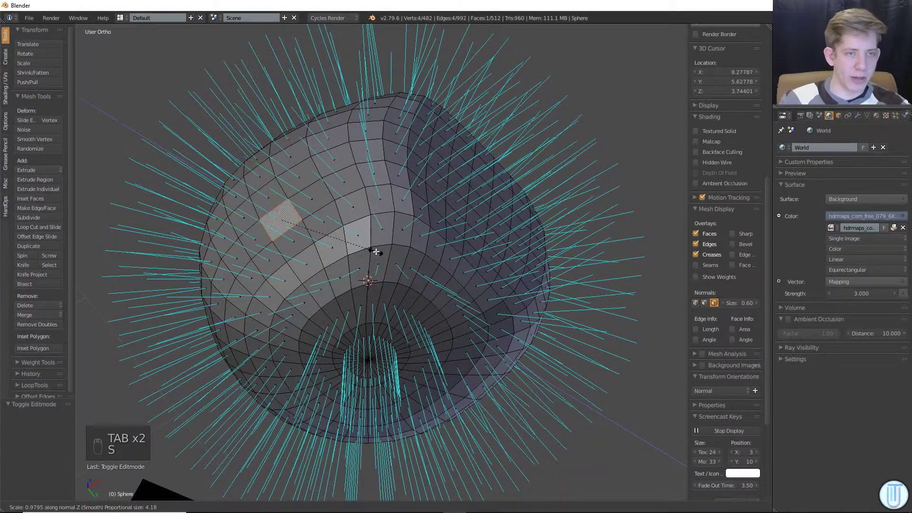
{"action": "right_click", "coordinate": [376, 253]}
{"action": "key", "text": "s"}
{"action": "key", "text": "z"}
{"action": "key", "text": "z"}
{"action": "key", "text": "0"}
{"action": "left_click", "coordinate": [375, 252]}
{"action": "key", "text": "Tab"}
{"action": "middle_click_drag", "start_coordinate": [376, 252], "coordinate": [410, 179]}
{"action": "key", "text": "Tab"}
- Step back through the last edits, try again to scale the face to 0 along its normal Z axis, and cancel
{"action": "key", "text": "ctrl+z"}
{"action": "key", "text": "ctrl+z"}
{"action": "key", "text": "ctrl+z"}
{"action": "key", "text": "ctrl+z"}
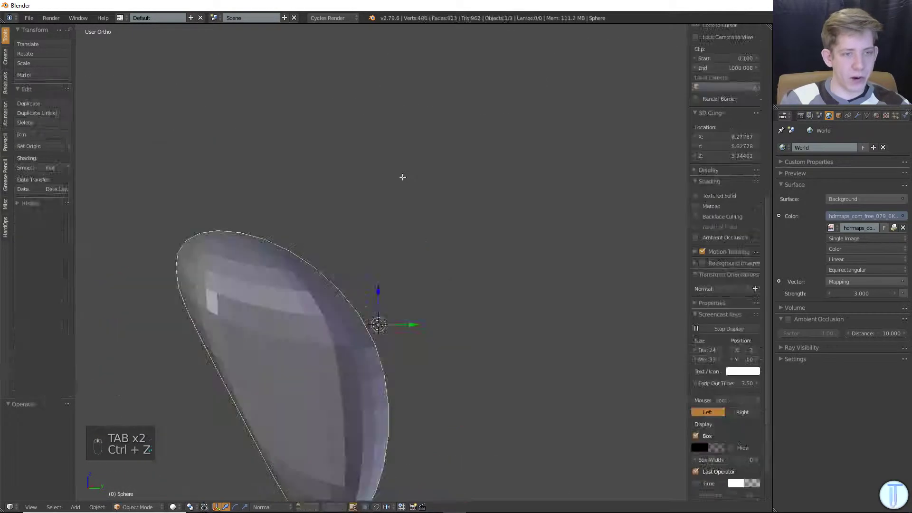
{"action": "key", "text": "s"}
{"action": "key", "text": "z"}
{"action": "key", "text": "z"}
{"action": "key", "text": "0"}
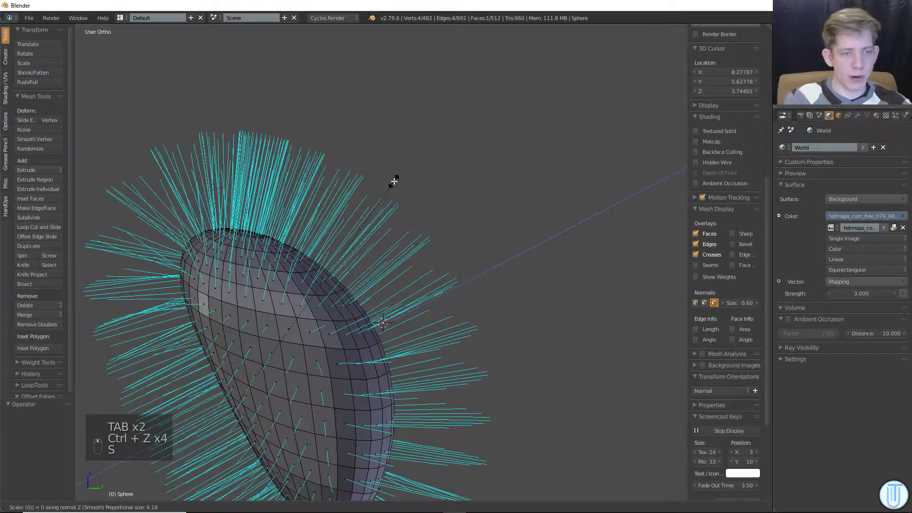
{"action": "right_click", "coordinate": [395, 181]}
- Undo the single-face flattening on the sphere
{"action": "key", "text": "ctrl+z"}
{"action": "key", "text": "ctrl+z"}
{"action": "key", "text": "ctrl+z"}
{"action": "key", "text": "ctrl+z"}
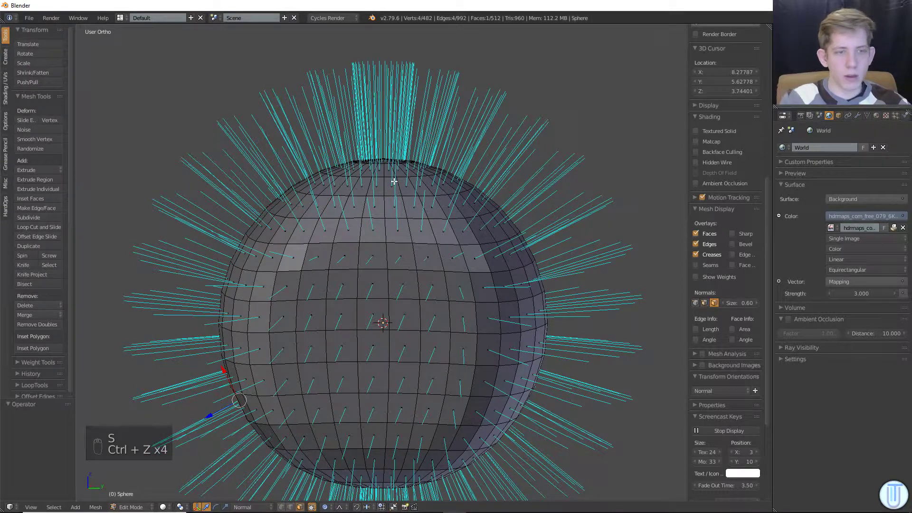
- Select a single face near the top of the sphere, try scaling it along the global Z axis, and cancel
{"action": "key", "text": "a"}
{"action": "middle_click_drag", "start_coordinate": [393, 179], "coordinate": [375, 194]}
{"action": "left_click", "coordinate": [458, 184]}
{"action": "key", "text": "s"}
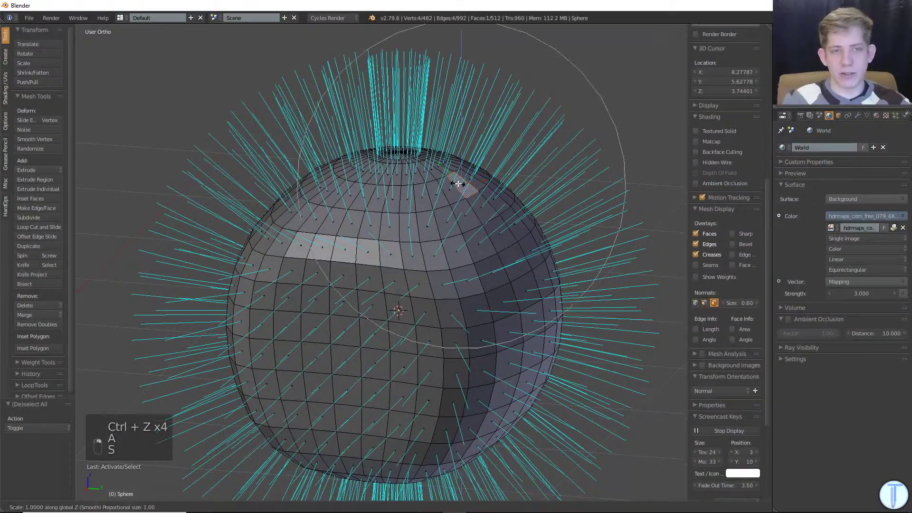
{"action": "right_click", "coordinate": [458, 183]}
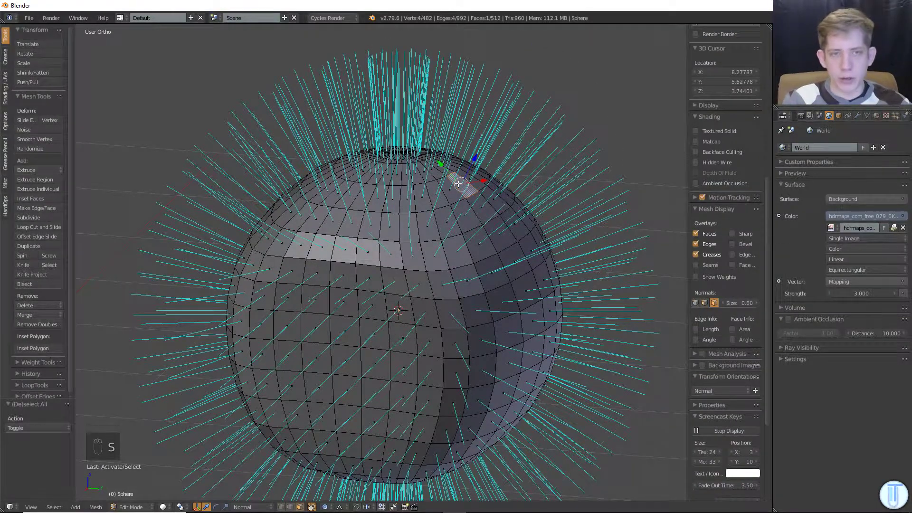
- Toggle proportional editing, try scaling the face near the top along its normal Z axis, and undo the scaling
{"action": "key", "text": "o"}
{"action": "key", "text": "o"}
{"action": "key", "text": "o"}
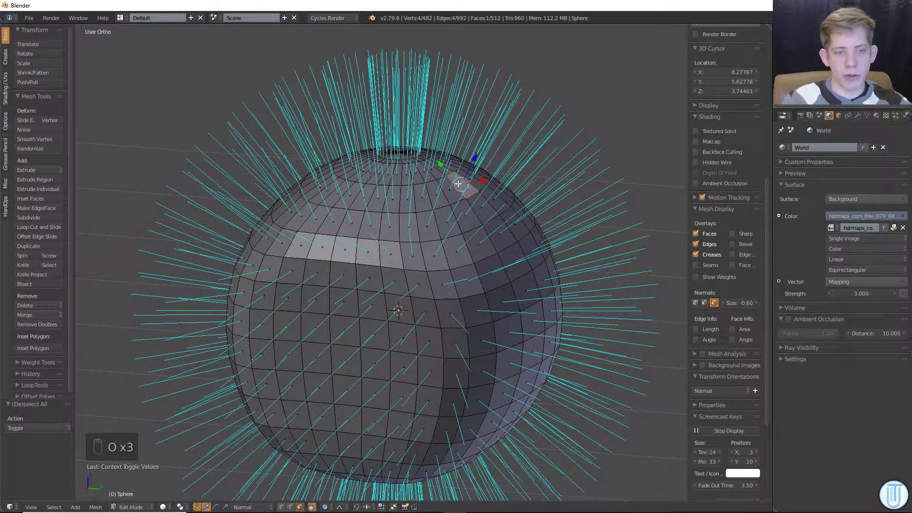
{"action": "key", "text": "s"}
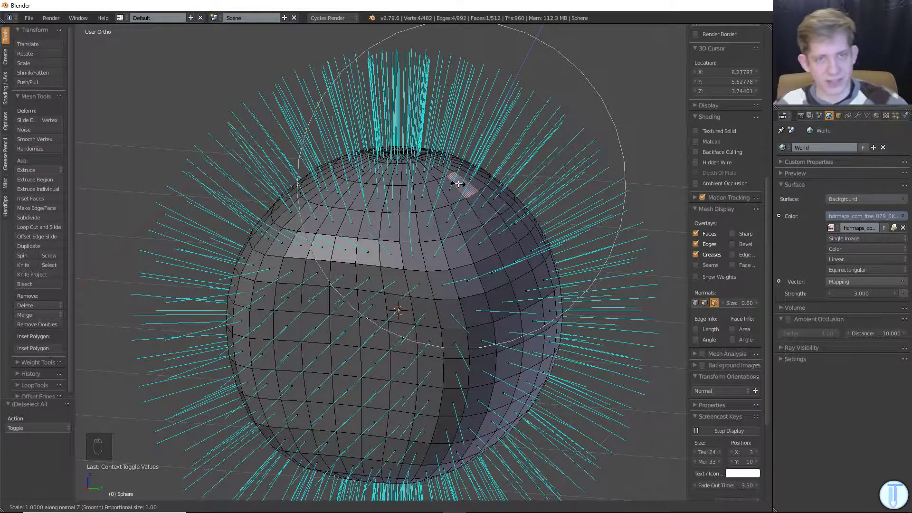
{"action": "left_click", "coordinate": [458, 185]}
{"action": "key", "text": "ctrl+z"}
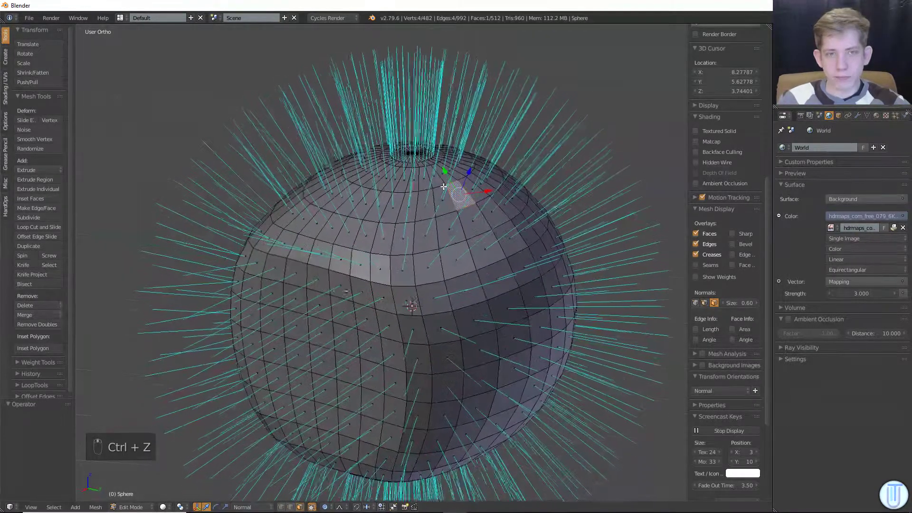
- Scale the selected face to 0 along its normal X axis with proportional editing and inspect the sphere in Object Mode
{"action": "scroll", "coordinate": [443, 186], "scroll_direction": "up", "scroll_amount": 5}
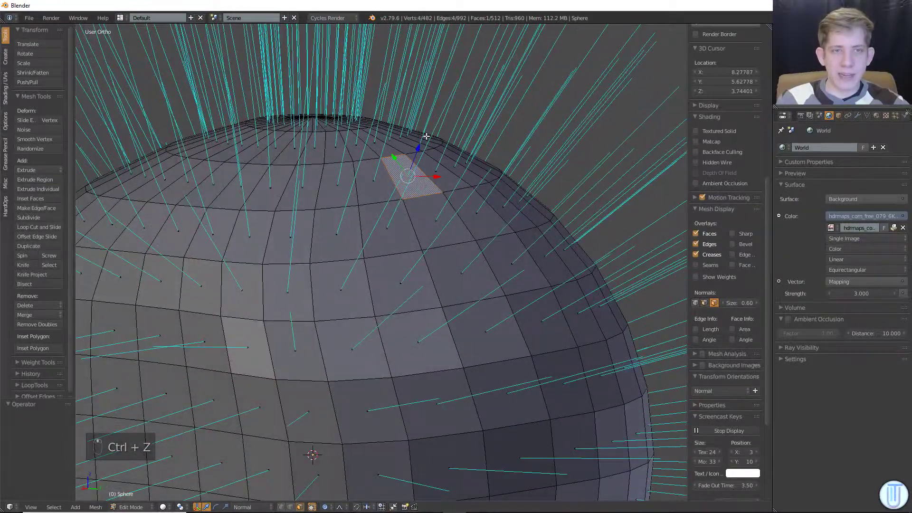
{"action": "middle_click_drag", "start_coordinate": [426, 136], "coordinate": [417, 229]}
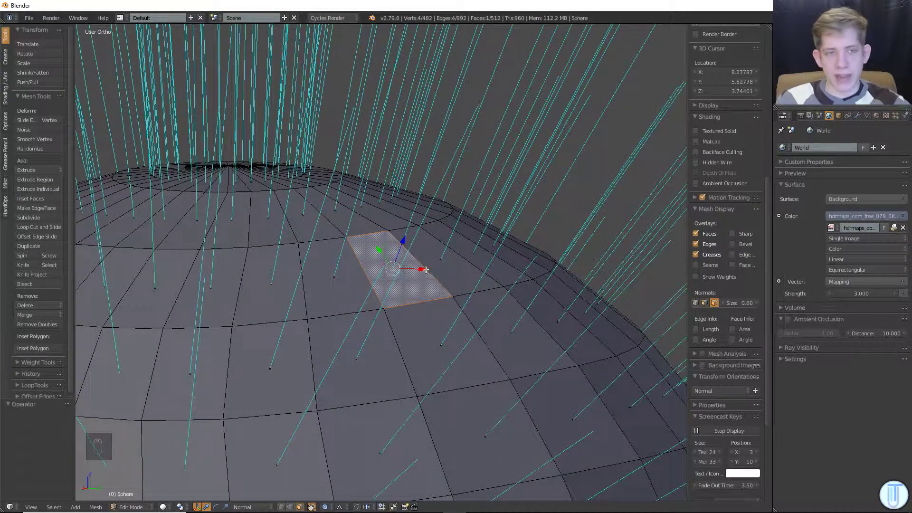
{"action": "scroll", "coordinate": [414, 266], "scroll_direction": "down", "scroll_amount": 5}
{"action": "key", "text": "s"}
{"action": "key", "text": "x"}
{"action": "key", "text": "x"}
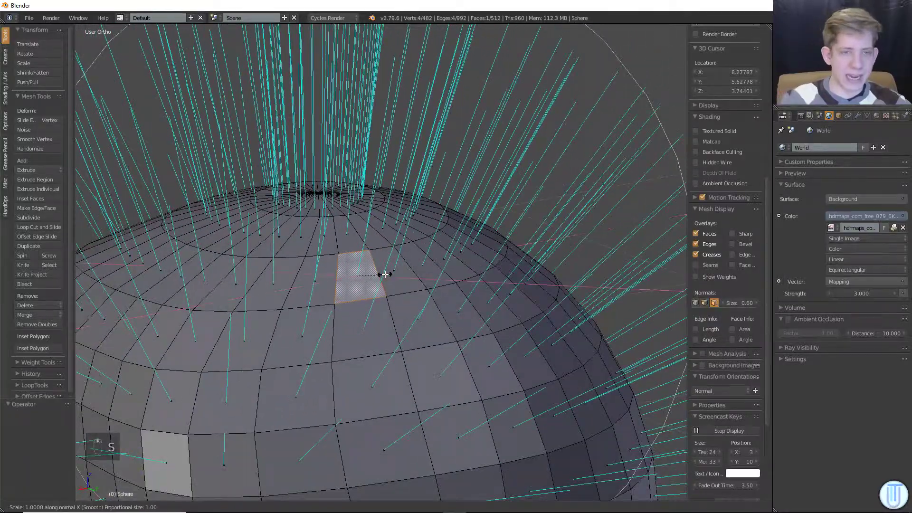
{"action": "key", "text": "0"}
{"action": "left_click", "coordinate": [385, 274]}
{"action": "middle_click_drag", "start_coordinate": [385, 273], "coordinate": [403, 252]}
{"action": "scroll", "coordinate": [291, 315], "scroll_direction": "down", "scroll_amount": 4}
{"action": "key", "text": "Tab"}
{"action": "scroll", "coordinate": [358, 281], "scroll_direction": "up", "scroll_amount": 5}
{"action": "key", "text": "Tab"}
- Undo the face's scaling along its normal X axis
{"action": "key", "text": "ctrl+z"}
{"action": "key", "text": "ctrl+z"}
{"action": "key", "text": "ctrl+z"}
{"action": "key", "text": "ctrl+z"}
{"action": "scroll", "coordinate": [403, 252], "scroll_direction": "down", "scroll_amount": 5}
{"action": "key", "text": "s"}
- Return to Object Mode and delete the sphere
{"action": "key", "text": "Tab"}
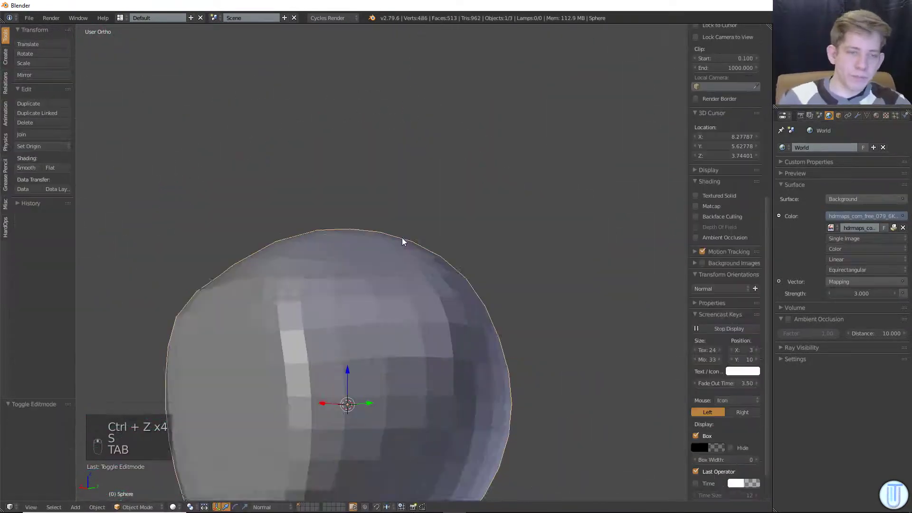
{"action": "scroll", "coordinate": [403, 241], "scroll_direction": "down", "scroll_amount": 4}
{"action": "key", "text": "x"}
{"action": "left_click", "coordinate": [534, 345]}
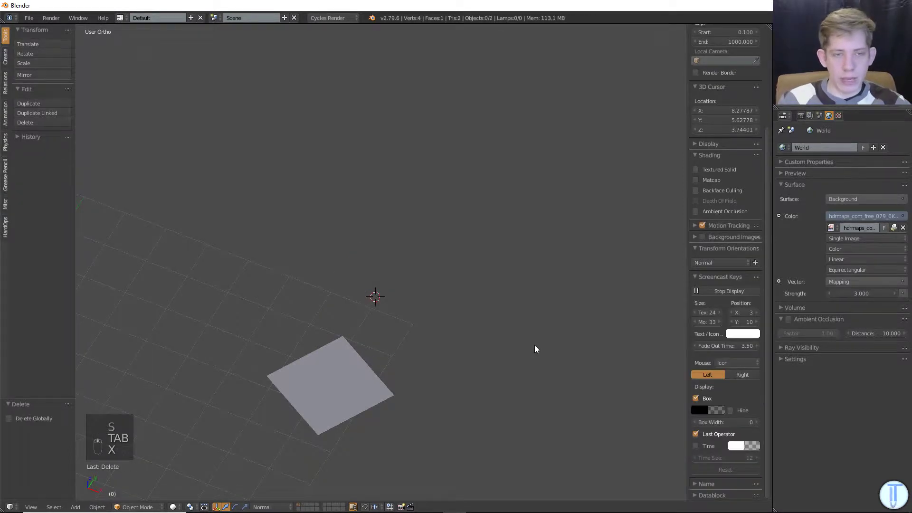
- Enter Edit Mode on the rotated plane in top view and select its upper short edge in edge selection mode
{"action": "key", "text": "KP_7"}
{"action": "right_click", "coordinate": [363, 289]}
{"action": "key", "text": "Tab"}
{"action": "scroll", "coordinate": [362, 288], "scroll_direction": "down", "scroll_amount": 4}
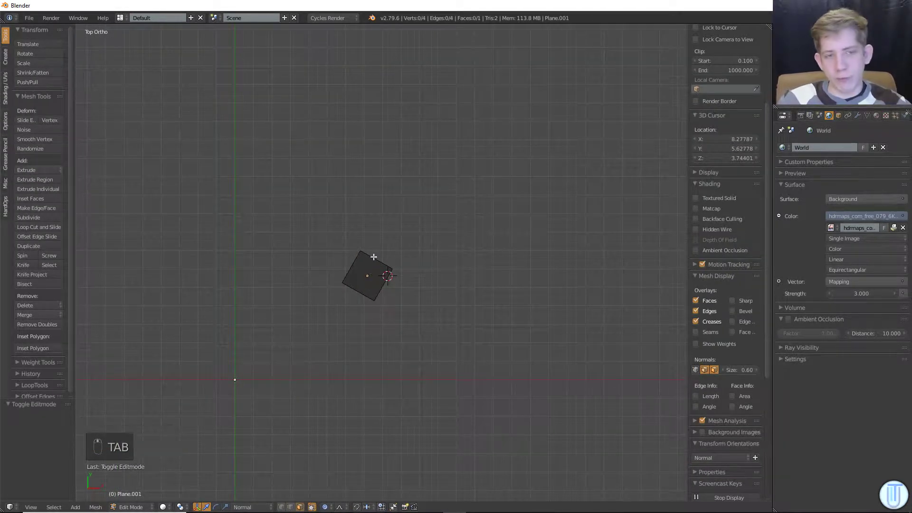
{"action": "key", "text": "a"}
{"action": "key", "text": "a"}
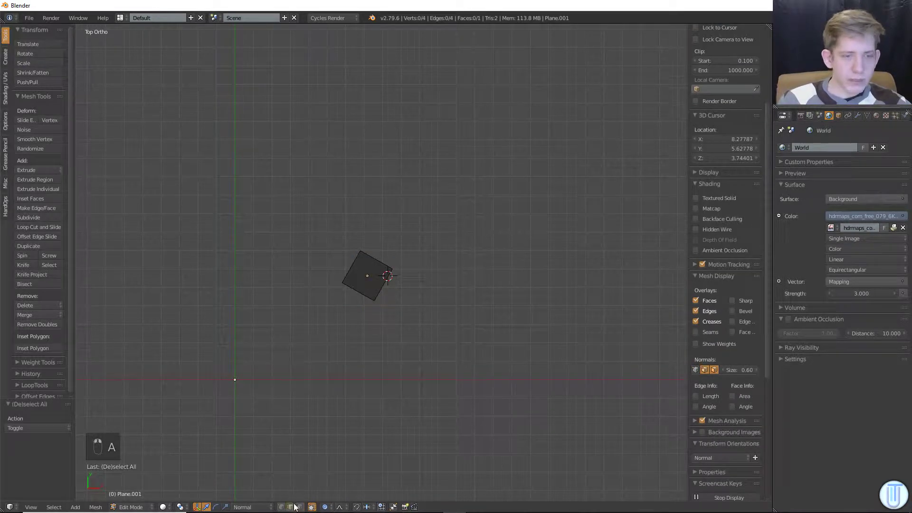
{"action": "right_click", "coordinate": [386, 263]}
{"action": "scroll", "coordinate": [422, 150], "scroll_direction": "up", "scroll_amount": 3}
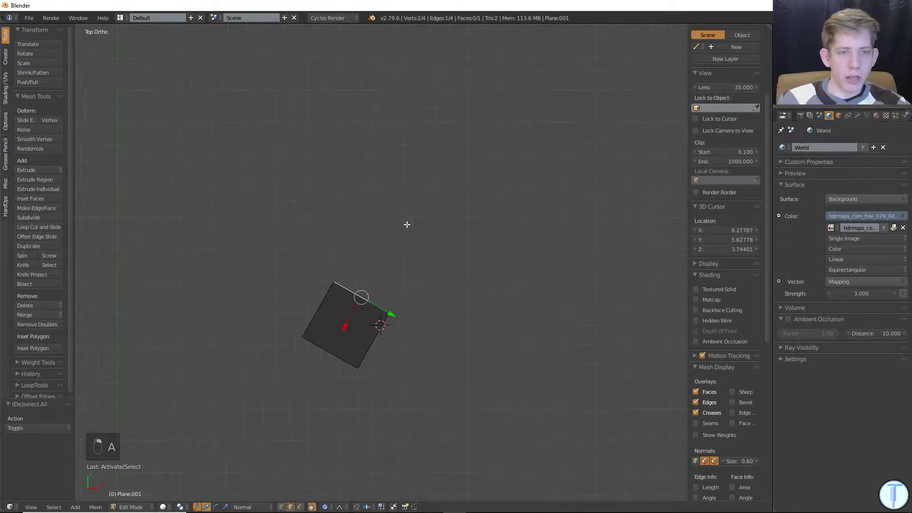
- Try moving the selected edge freely in top view, about 4.1 units in X and 5.7 in Y, and undo the move
{"action": "key", "text": "g"}
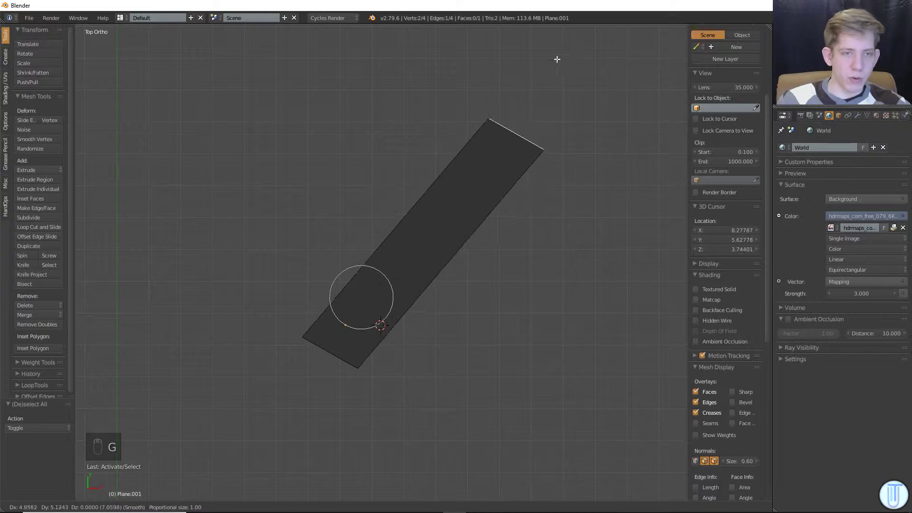
{"action": "left_click", "coordinate": [537, 41]}
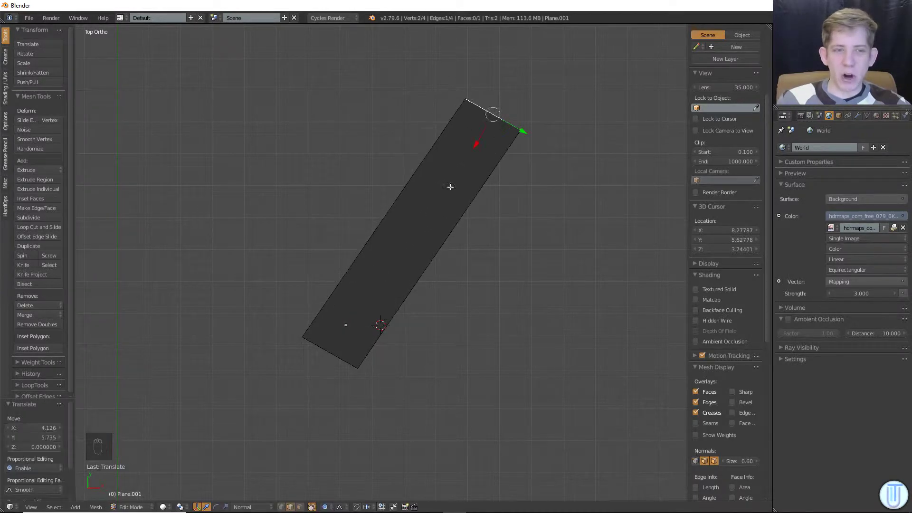
{"action": "scroll", "coordinate": [371, 270], "scroll_direction": "up", "scroll_amount": 2}
{"action": "key", "text": "ctrl+z"}
{"action": "scroll", "coordinate": [418, 245], "scroll_direction": "down", "scroll_amount": 1}
{"action": "middle_click_drag", "start_coordinate": [416, 253], "coordinate": [405, 308], "text": "shift"}
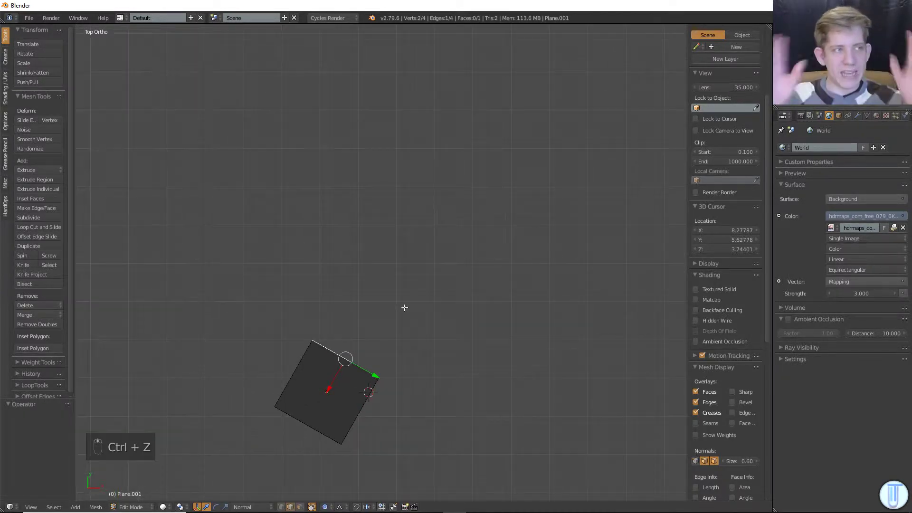
{"action": "scroll", "coordinate": [386, 316], "scroll_direction": "down", "scroll_amount": 2}
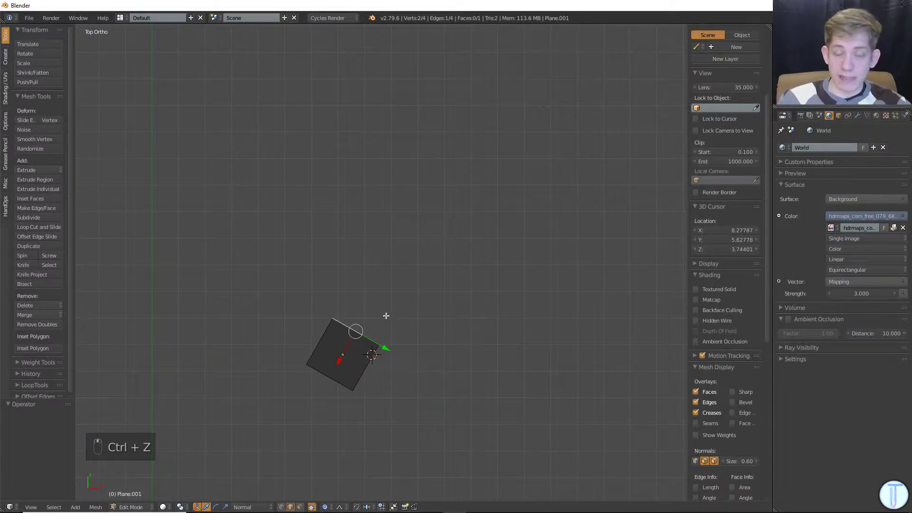
{"action": "key", "text": "g"}
{"action": "right_click", "coordinate": [385, 316]}
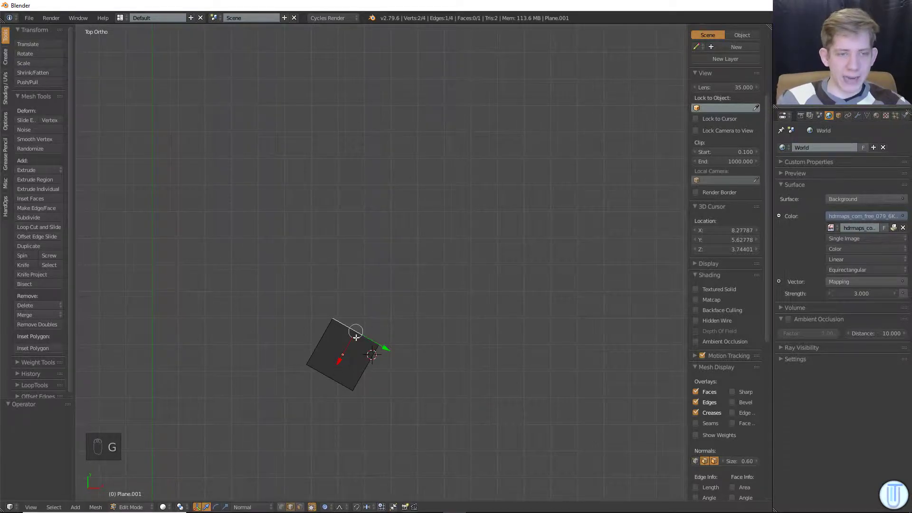
- Move the selected edge about -5.61 units along its normal X axis to lengthen the plane, and clear the selection
{"action": "key", "text": "g"}
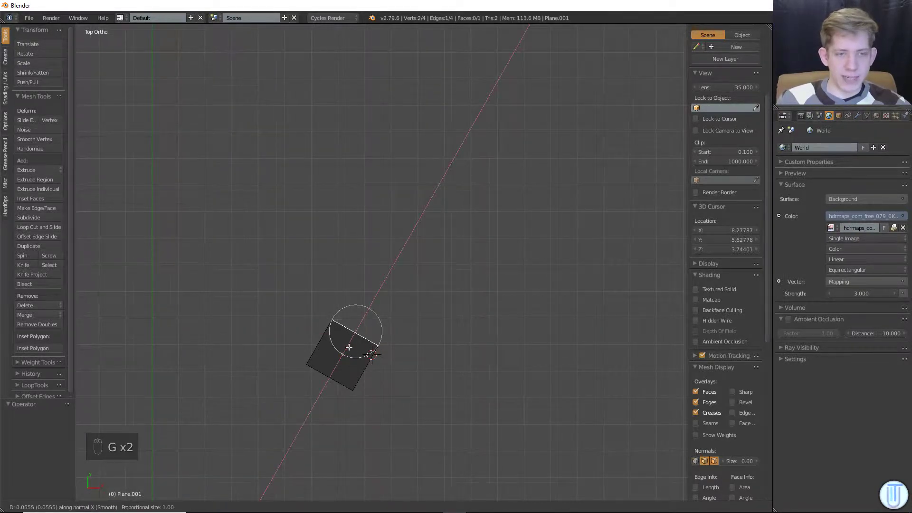
{"action": "key", "text": "g"}
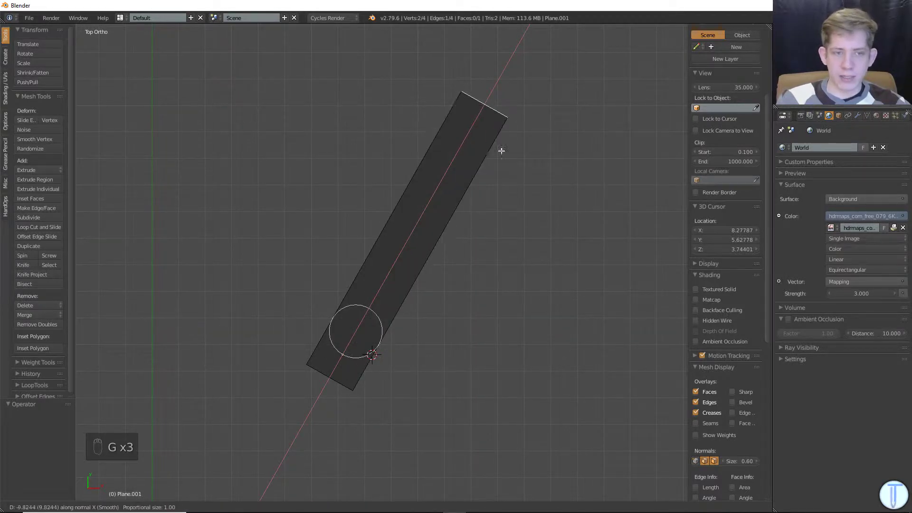
{"action": "left_click", "coordinate": [446, 231]}
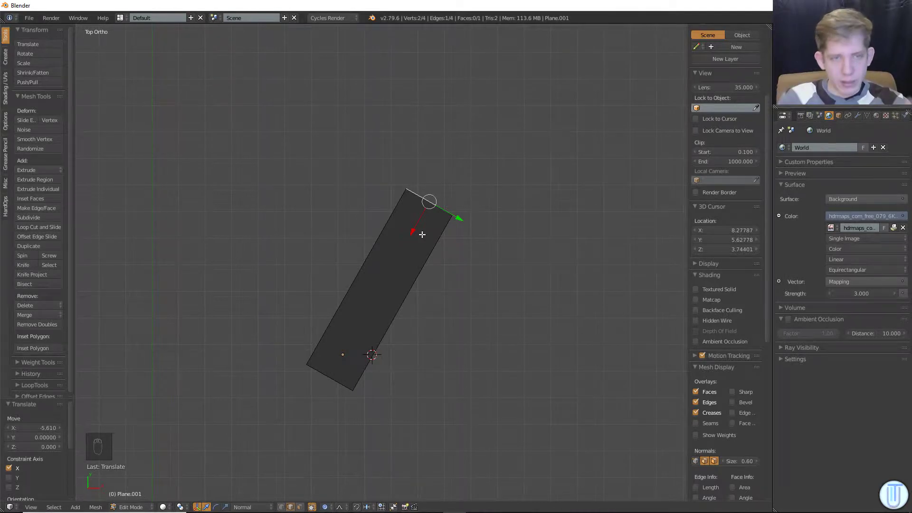
{"action": "middle_click_drag", "start_coordinate": [422, 234], "coordinate": [323, 303]}
{"action": "key", "text": "KP_7"}
{"action": "key", "text": "a"}
{"action": "key", "text": "a"}
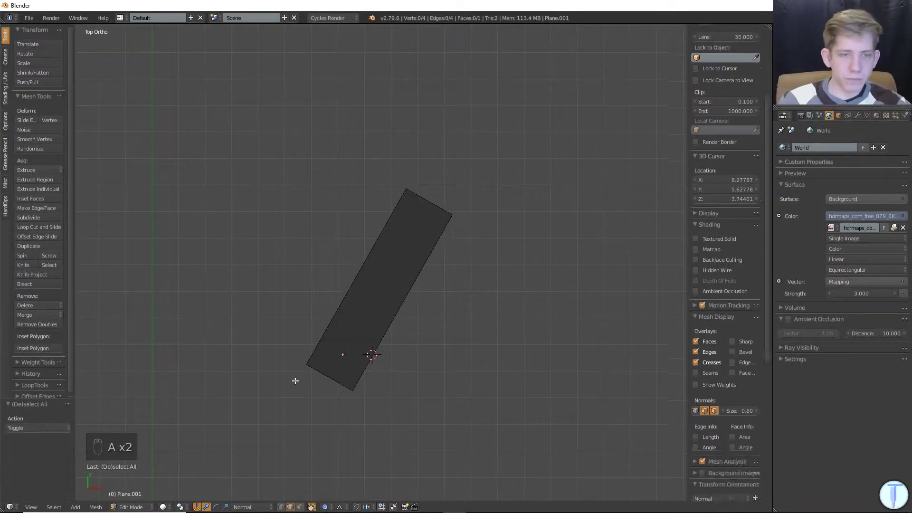
{"action": "middle_click_drag", "start_coordinate": [382, 352], "coordinate": [406, 365]}
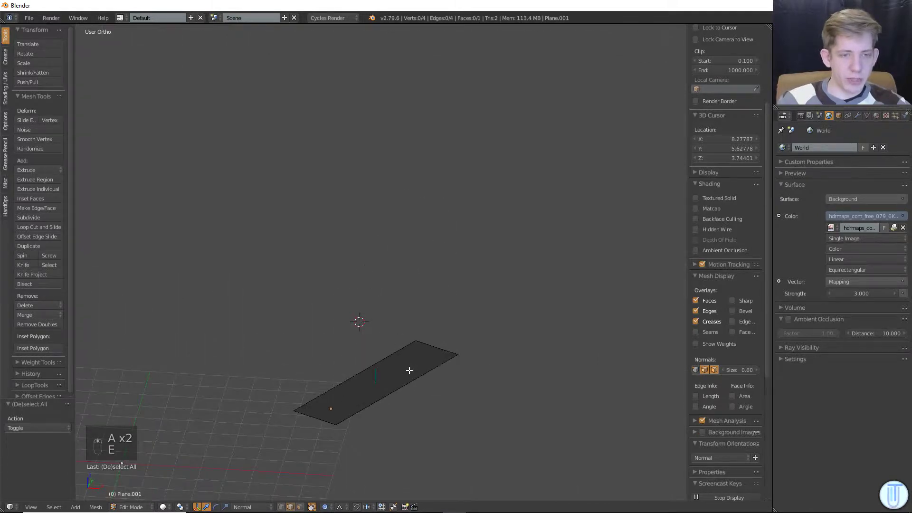
- Extrude the whole plane upward into a rectangular box with proportional editing turned off, and clear the selection
{"action": "key", "text": "a"}
{"action": "key", "text": "e"}
{"action": "right_click", "coordinate": [415, 381]}
{"action": "key", "text": "g"}
{"action": "right_click", "coordinate": [419, 358]}
{"action": "key", "text": "o"}
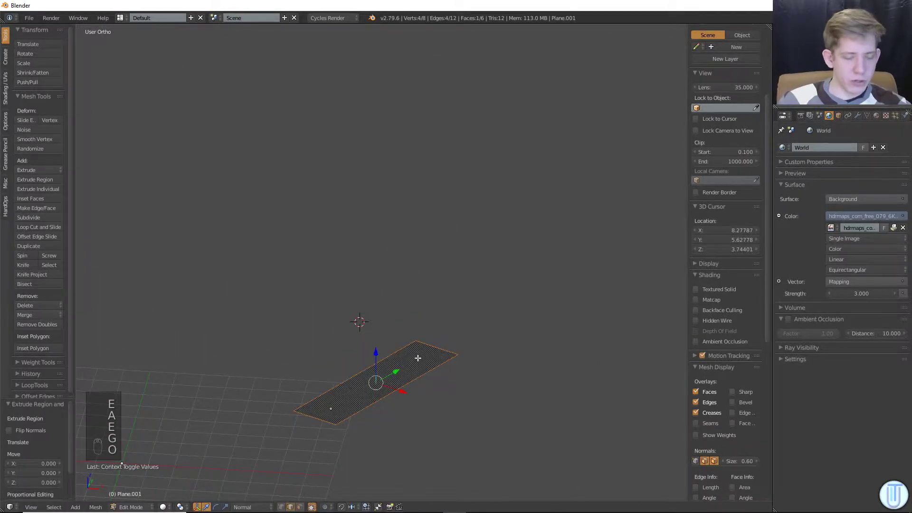
{"action": "key", "text": "g"}
{"action": "left_click", "coordinate": [420, 310]}
{"action": "key", "text": "a"}
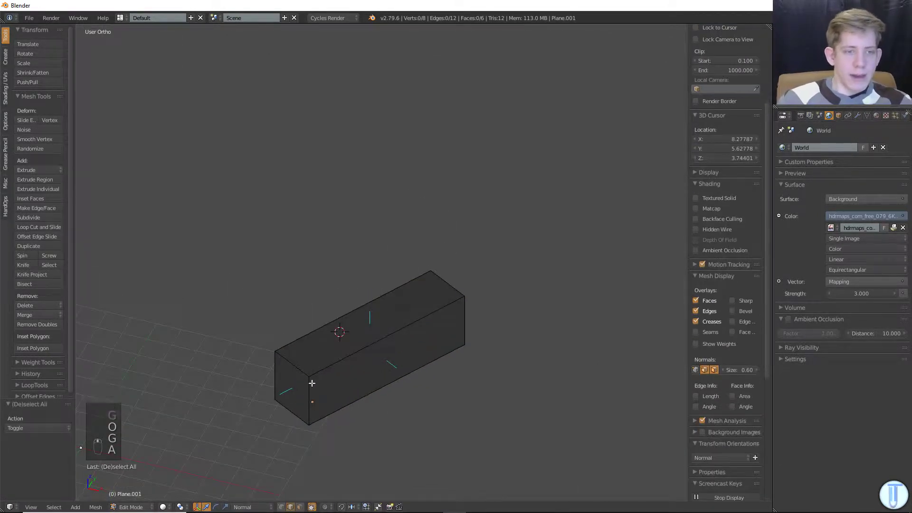
- Bevel the vertical edges at the box's near short end by 0.950 with 6 segments, and clear the selection
{"action": "right_click", "coordinate": [307, 383]}
{"action": "key", "text": "ctrl+b"}
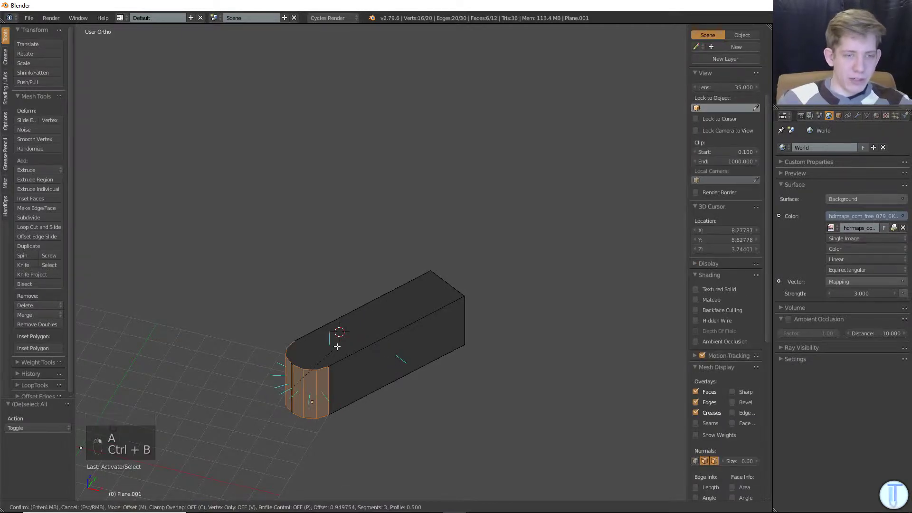
{"action": "left_click", "coordinate": [337, 347]}
{"action": "key", "text": "KP_7"}
{"action": "scroll", "coordinate": [352, 357], "scroll_direction": "up", "scroll_amount": 5}
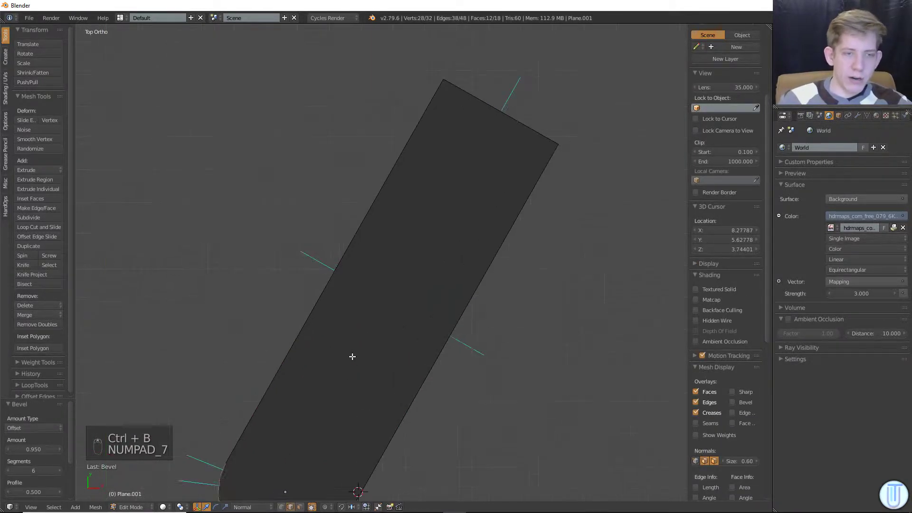
{"action": "key", "text": "a"}
- Try to insert a loop cut around the long section of the rounded box
{"action": "key", "text": "ctrl+r"}
{"action": "middle_click_drag", "start_coordinate": [474, 264], "coordinate": [394, 367]}
{"action": "key", "text": "ctrl+r"}
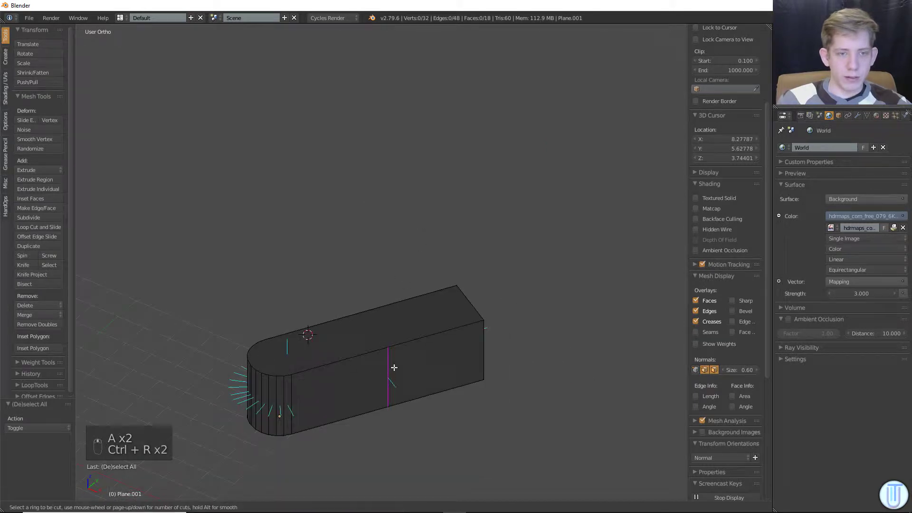
{"action": "right_click", "coordinate": [406, 358]}
{"action": "key", "text": "z"}
{"action": "key", "text": "z"}
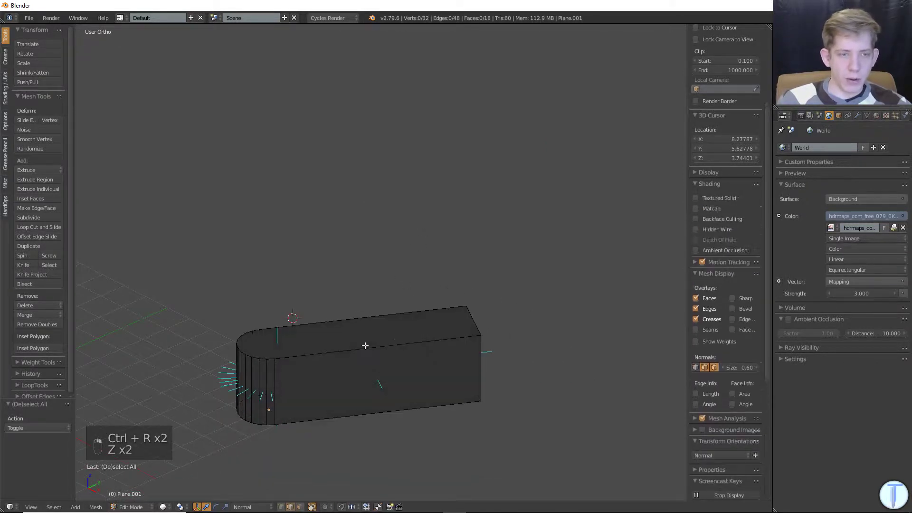
{"action": "key", "text": "Page_Down"}
{"action": "key", "text": "KP_7"}
{"action": "middle_click_drag", "start_coordinate": [369, 347], "coordinate": [393, 179]}
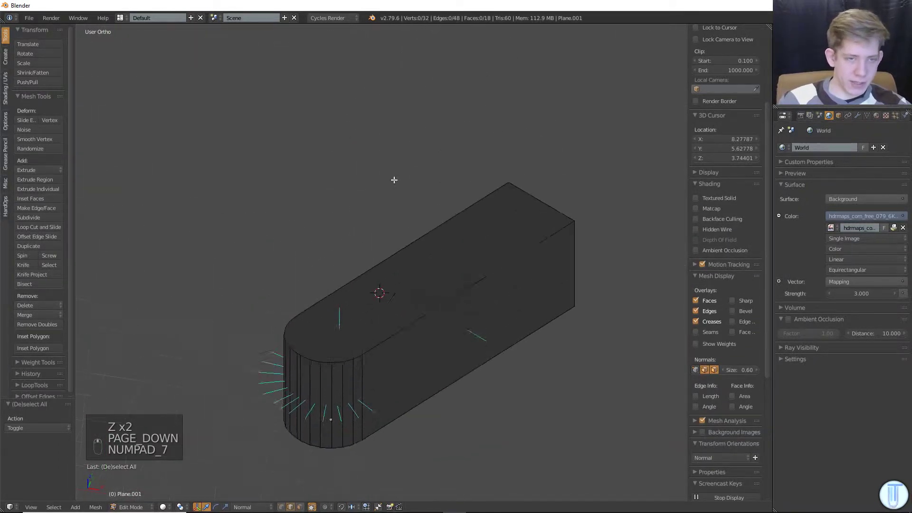
- Knife-cut the box's top face straight across where the rounded end begins
{"action": "key", "text": "k"}
{"action": "middle_click_drag", "start_coordinate": [354, 325], "coordinate": [385, 326]}
{"action": "key", "text": "Return"}
{"action": "middle_click_drag", "start_coordinate": [338, 361], "coordinate": [275, 280]}
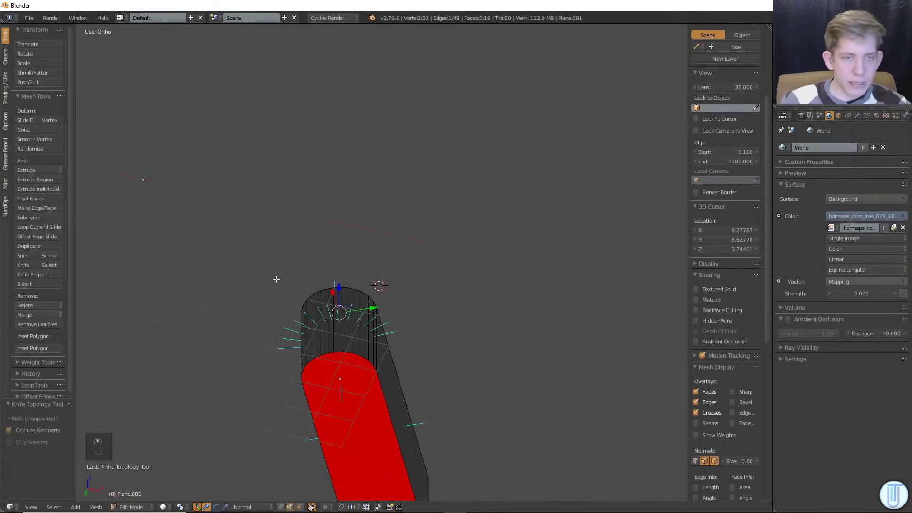
- Knife-cut the bottom face across the start of the rounded end, and turn off the Mesh Analysis overlay
{"action": "key", "text": "a"}
{"action": "key", "text": "l"}
{"action": "key", "text": "k"}
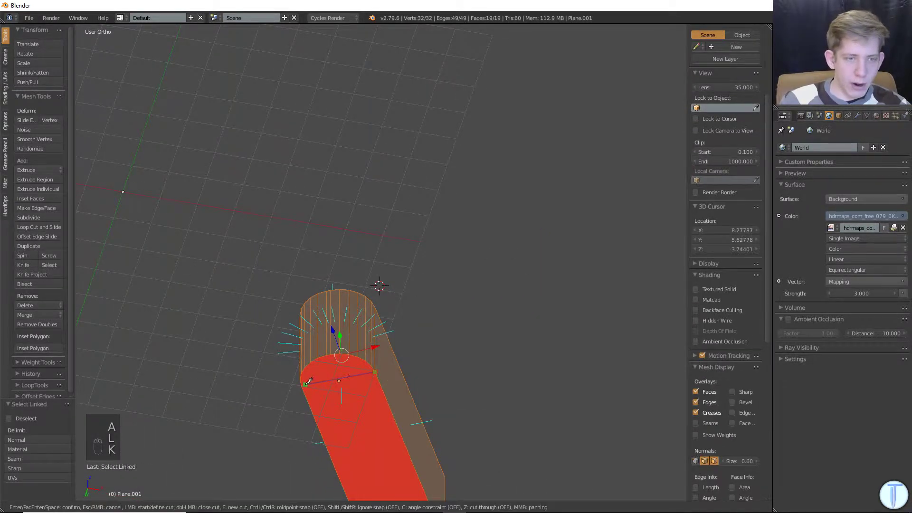
{"action": "middle_click_drag", "start_coordinate": [309, 382], "coordinate": [385, 356]}
{"action": "key", "text": "Return"}
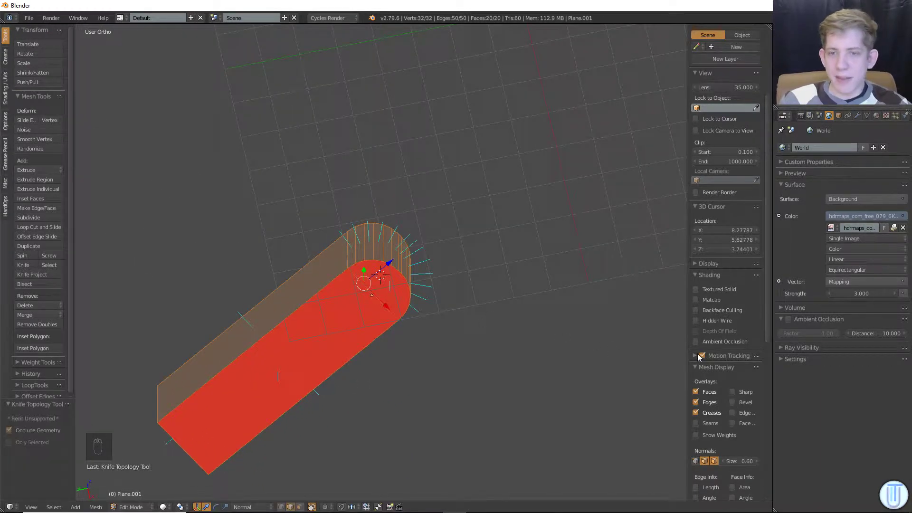
{"action": "scroll", "coordinate": [706, 461], "scroll_direction": "down", "scroll_amount": 5}
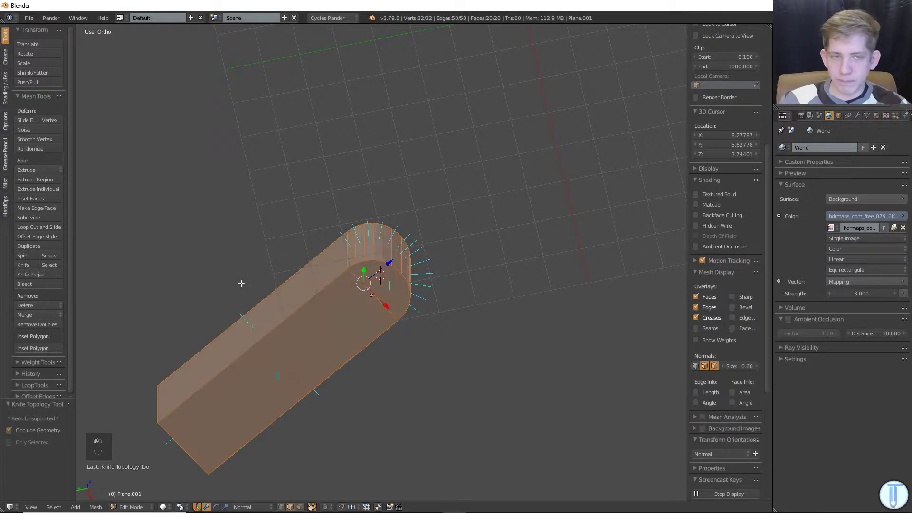
- Insert two evenly spaced loop cuts across the box's straight section and clear the selection
{"action": "middle_click_drag", "start_coordinate": [240, 283], "coordinate": [354, 387]}
{"action": "key", "text": "a"}
{"action": "key", "text": "ctrl+r"}
{"action": "scroll", "coordinate": [471, 290], "scroll_direction": "up", "scroll_amount": 1}
{"action": "left_click", "coordinate": [470, 289]}
{"action": "right_click", "coordinate": [471, 291]}
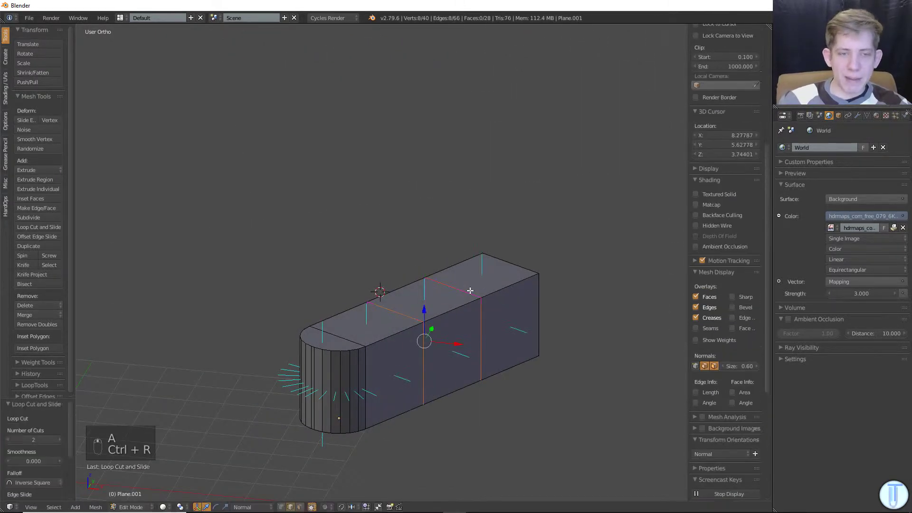
{"action": "key", "text": "KP_8"}
{"action": "middle_click_drag", "start_coordinate": [469, 288], "coordinate": [284, 468]}
{"action": "key", "text": "a"}
{"action": "key", "text": "a"}
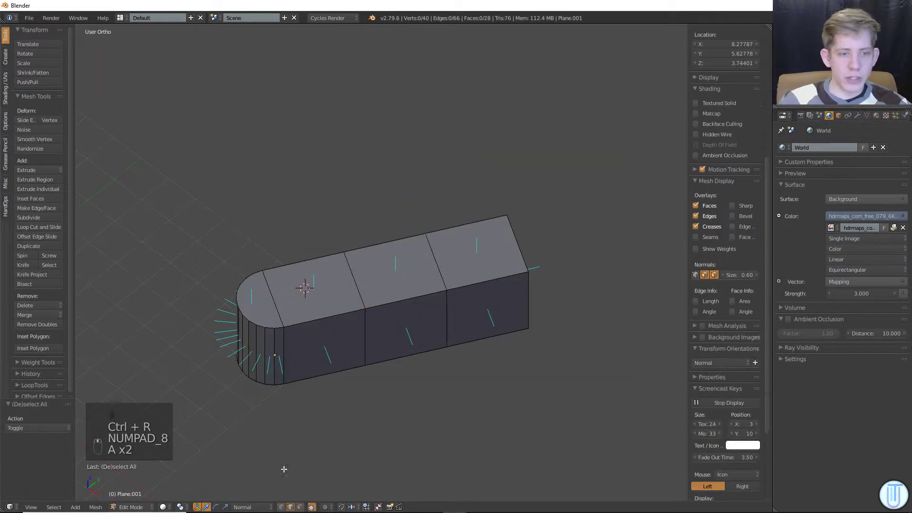
- Extrude the middle face on one long side outward by about 1.62 to form an arm
{"action": "right_click", "coordinate": [395, 334]}
{"action": "middle_click_drag", "start_coordinate": [424, 299], "coordinate": [469, 295]}
{"action": "key", "text": "e"}
{"action": "left_click", "coordinate": [342, 297]}
{"action": "middle_click_drag", "start_coordinate": [288, 310], "coordinate": [371, 299]}
- Extrude the opposite middle side face outward by about 1.93 to complete the cross shape
{"action": "right_click", "coordinate": [302, 390]}
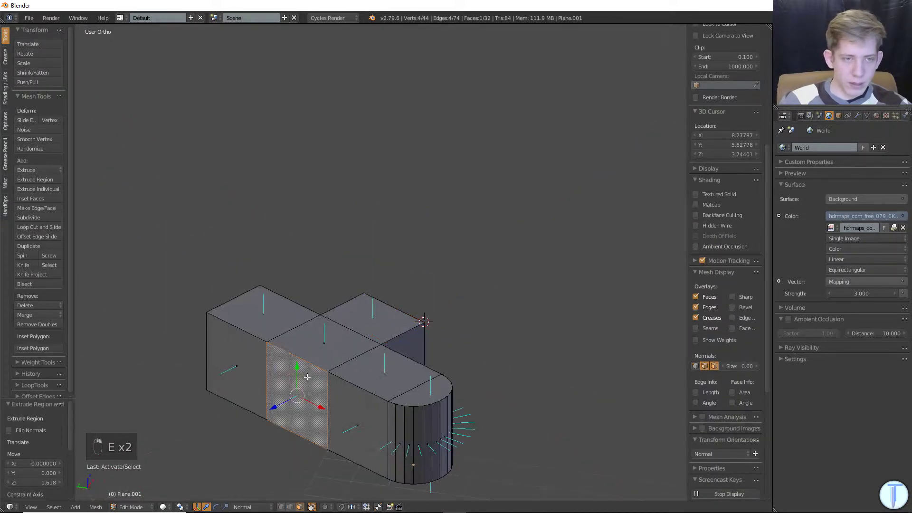
{"action": "middle_click_drag", "start_coordinate": [609, 249], "coordinate": [580, 263]}
{"action": "key", "text": "e"}
{"action": "left_click", "coordinate": [518, 281]}
{"action": "key", "text": "KP_7"}
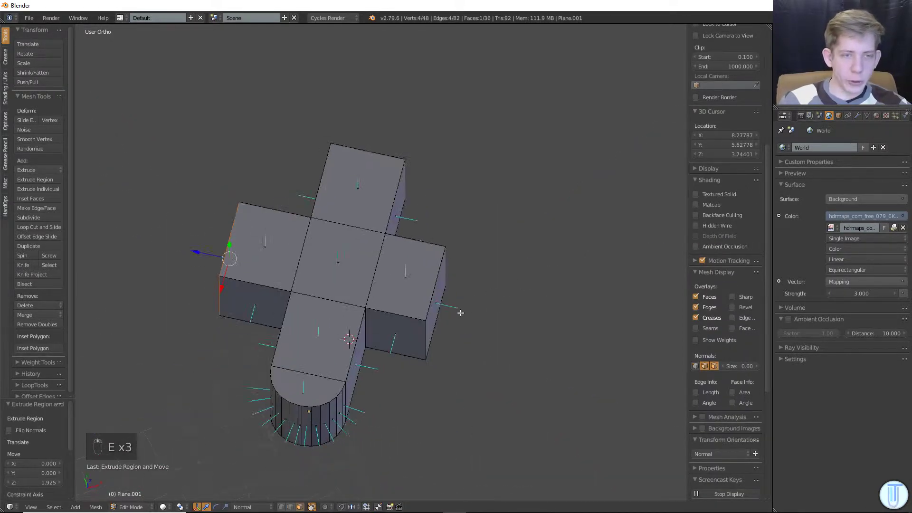
{"action": "scroll", "coordinate": [446, 229], "scroll_direction": "up", "scroll_amount": 2}
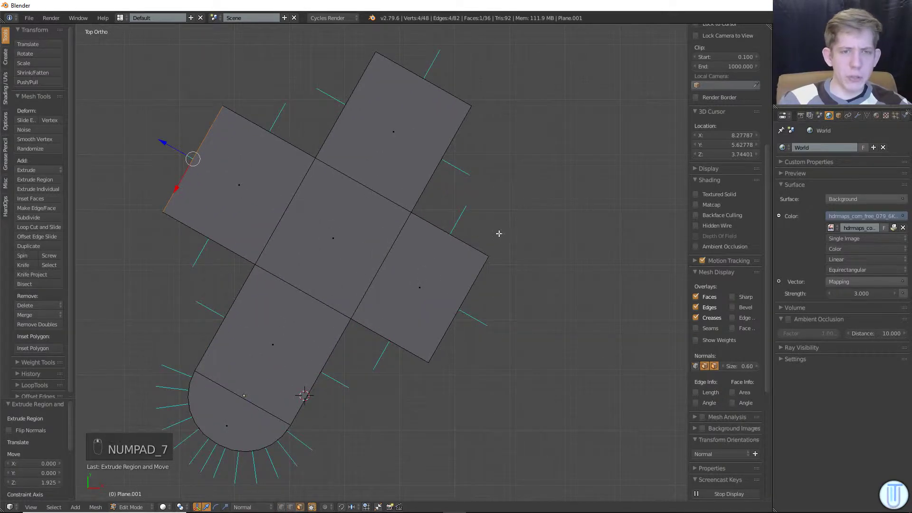
- Insert two loop cuts across the cross's shorter arm and clear the selection
{"action": "middle_click_drag", "start_coordinate": [458, 236], "coordinate": [328, 233]}
{"action": "right_click", "coordinate": [354, 349]}
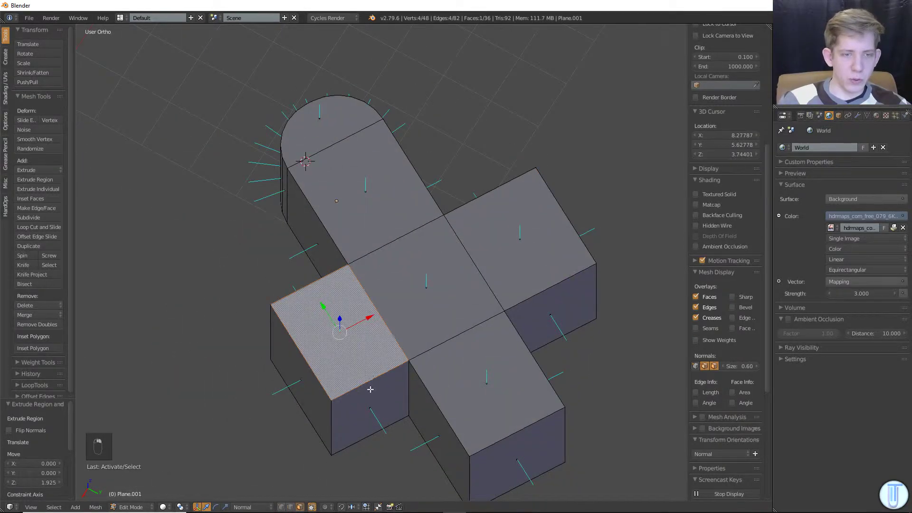
{"action": "right_click", "coordinate": [372, 391]}
{"action": "key", "text": "KP_7"}
{"action": "key", "text": "a"}
{"action": "key", "text": "a"}
{"action": "key", "text": "ctrl+r"}
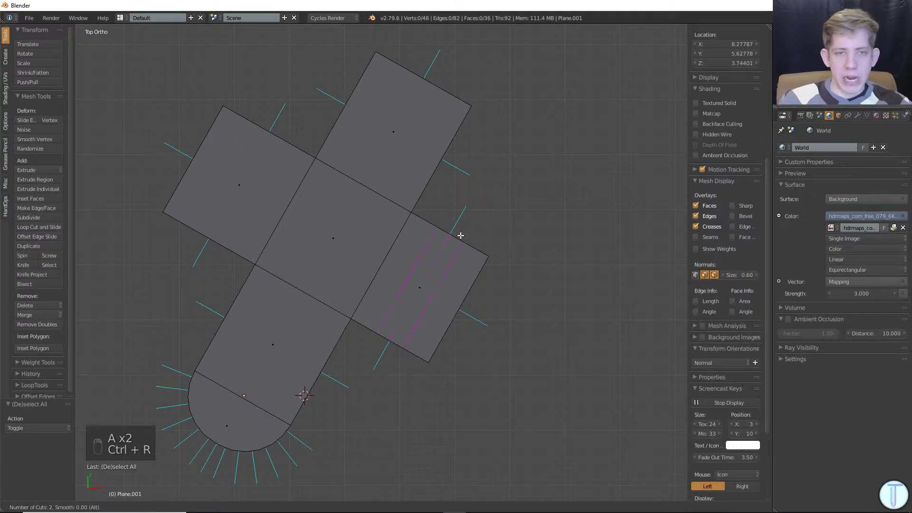
{"action": "left_click", "coordinate": [461, 235]}
{"action": "key", "text": "a"}
{"action": "middle_click_drag", "start_coordinate": [460, 234], "coordinate": [469, 264]}
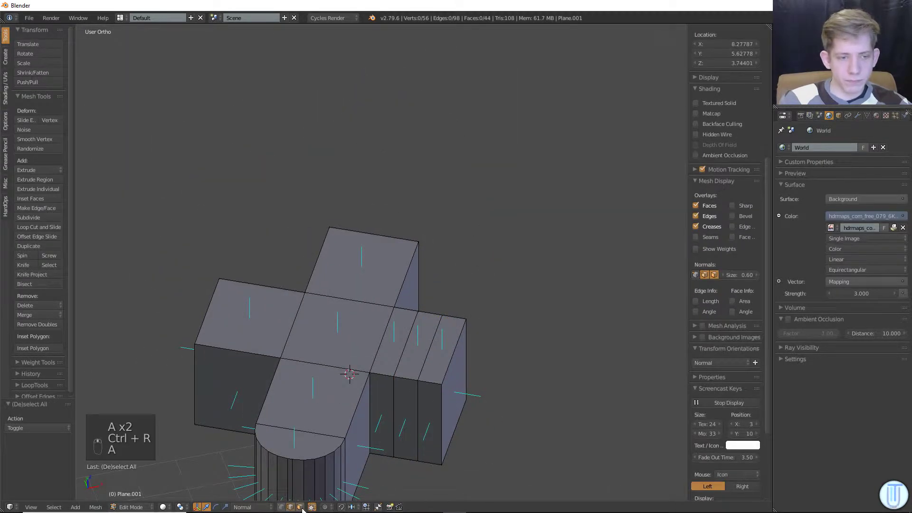
- Select the ring of faces between the two cuts on the shorter arm and extrude it in place
{"action": "right_click", "coordinate": [403, 375], "text": "alt"}
{"action": "middle_click_drag", "start_coordinate": [539, 285], "coordinate": [507, 311]}
{"action": "key", "text": "e"}
{"action": "right_click", "coordinate": [507, 311]}
- Try scaling the extruded face ring freely and along the Y axis
{"action": "key", "text": "s"}
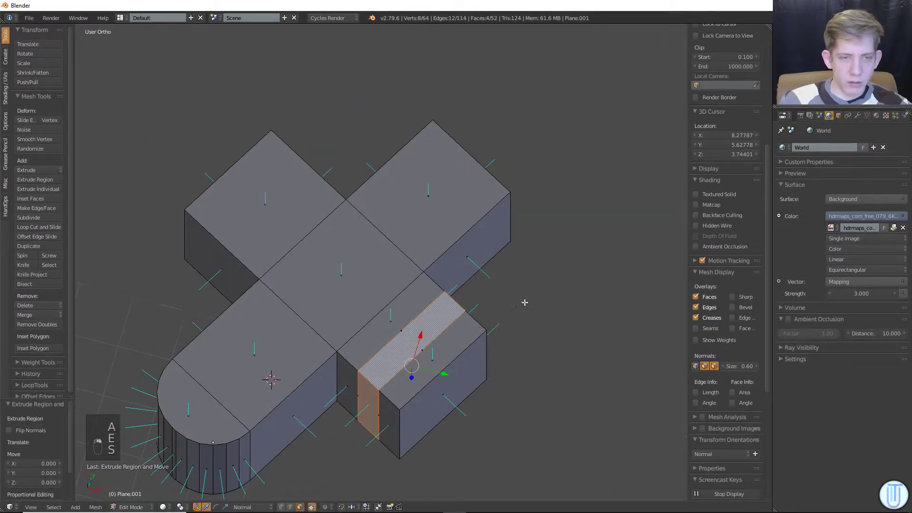
{"action": "right_click", "coordinate": [525, 302]}
{"action": "key", "text": "s"}
{"action": "key", "text": "y"}
{"action": "key", "text": "KP_7"}
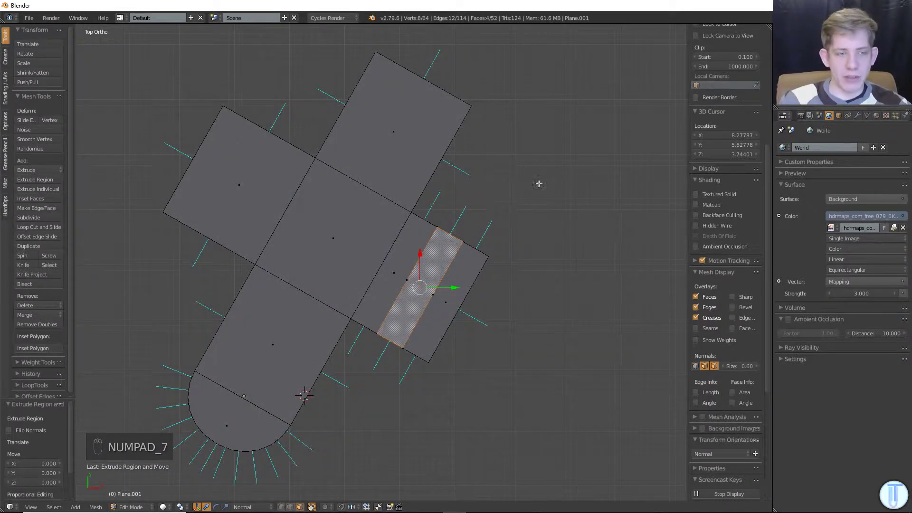
- Try scaling the face ring in top view, both freely and along its normal X axis
{"action": "key", "text": "s"}
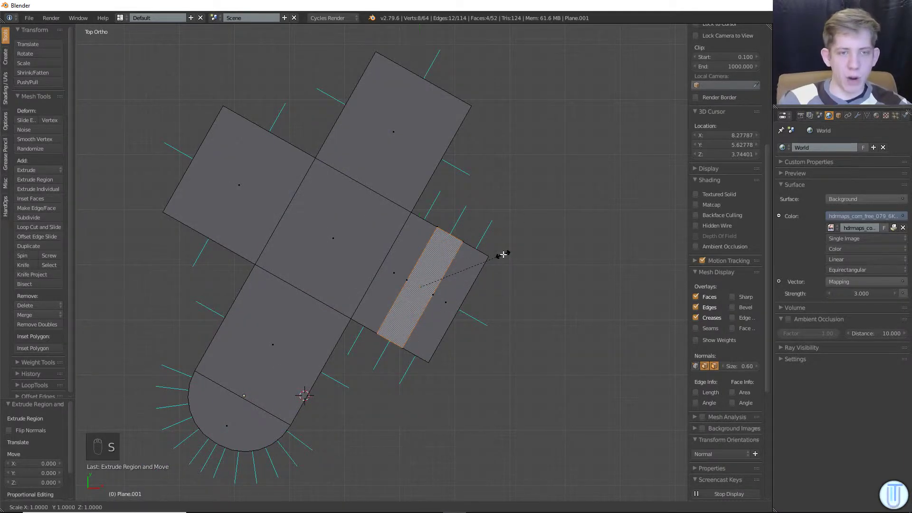
{"action": "right_click", "coordinate": [529, 165]}
{"action": "key", "text": "s"}
{"action": "key", "text": "x"}
{"action": "key", "text": "x"}
{"action": "right_click", "coordinate": [509, 204]}
{"action": "key", "text": "s"}
{"action": "key", "text": "x"}
{"action": "key", "text": "x"}
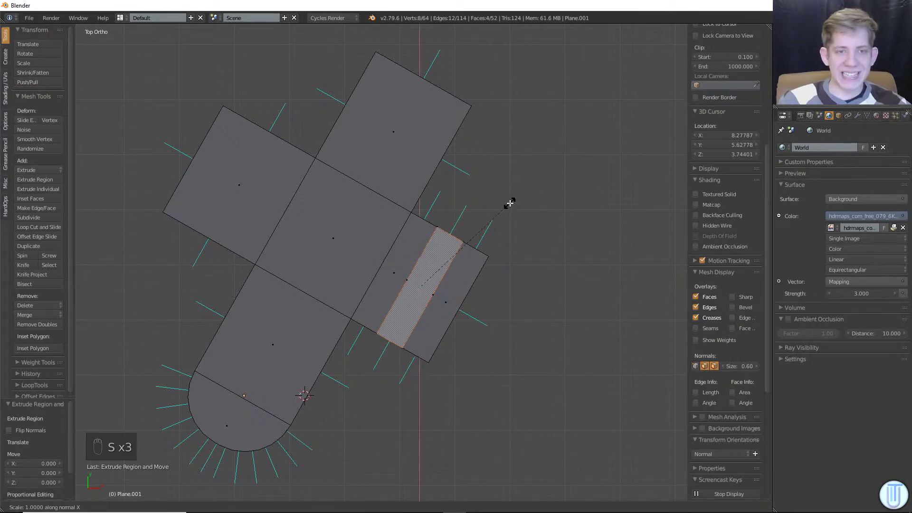
{"action": "right_click", "coordinate": [534, 169]}
{"action": "key", "text": "s"}
{"action": "right_click", "coordinate": [520, 204]}
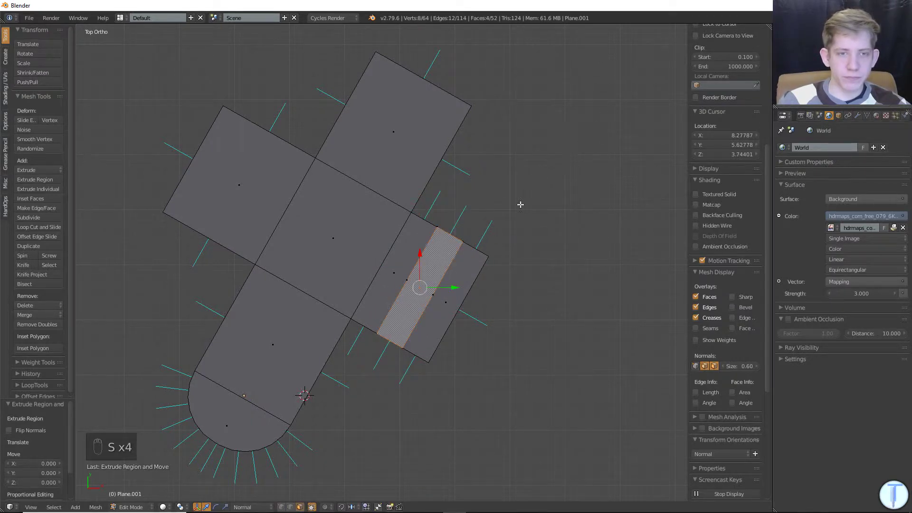
- Create a custom transform orientation from the middle strip's end face, make it active, and clear the selection
{"action": "middle_click_drag", "start_coordinate": [520, 204], "coordinate": [359, 311]}
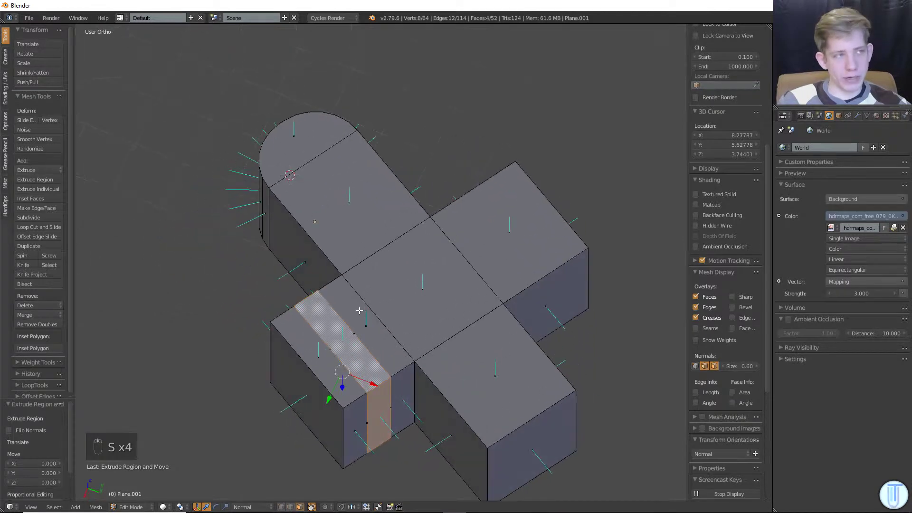
{"action": "middle_click_drag", "start_coordinate": [374, 342], "coordinate": [349, 337], "text": "shift"}
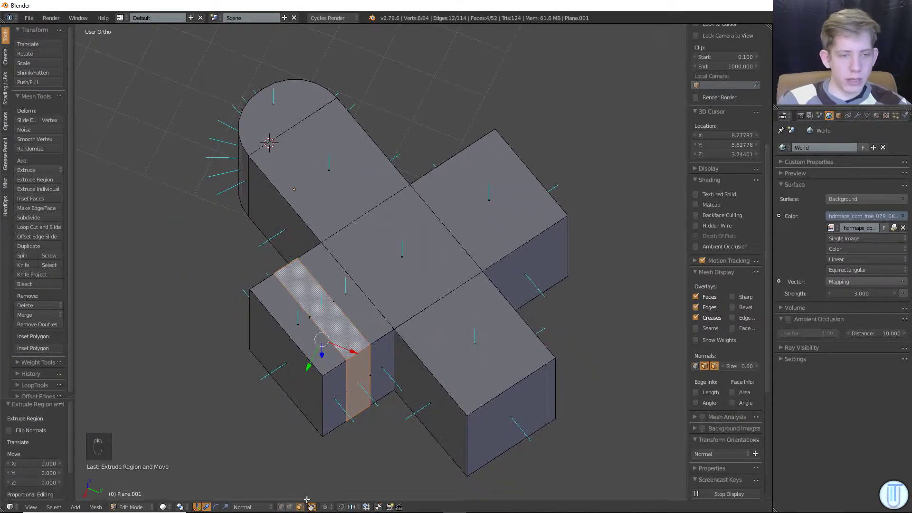
{"action": "right_click", "coordinate": [348, 409]}
{"action": "scroll", "coordinate": [757, 438], "scroll_direction": "down", "scroll_amount": 5}
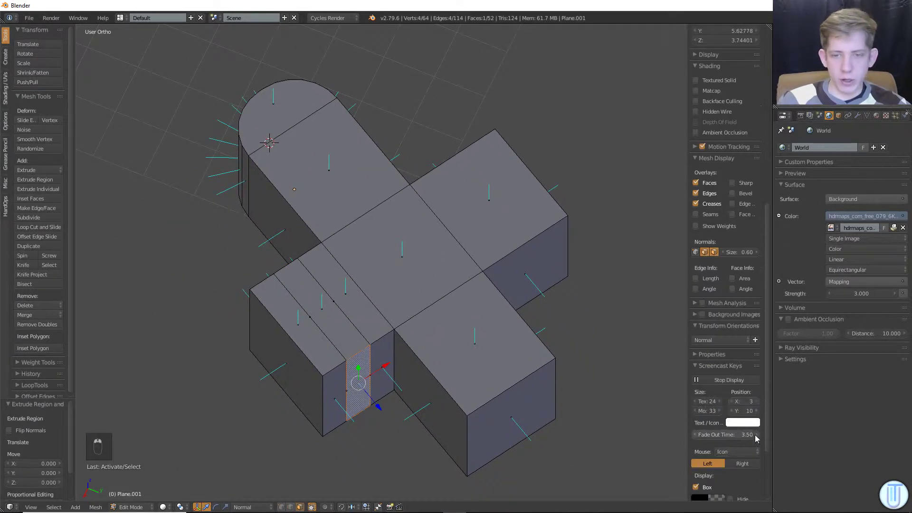
{"action": "left_click", "coordinate": [755, 340]}
{"action": "left_click", "coordinate": [719, 340]}
{"action": "left_click", "coordinate": [707, 152]}
{"action": "key", "text": "a"}
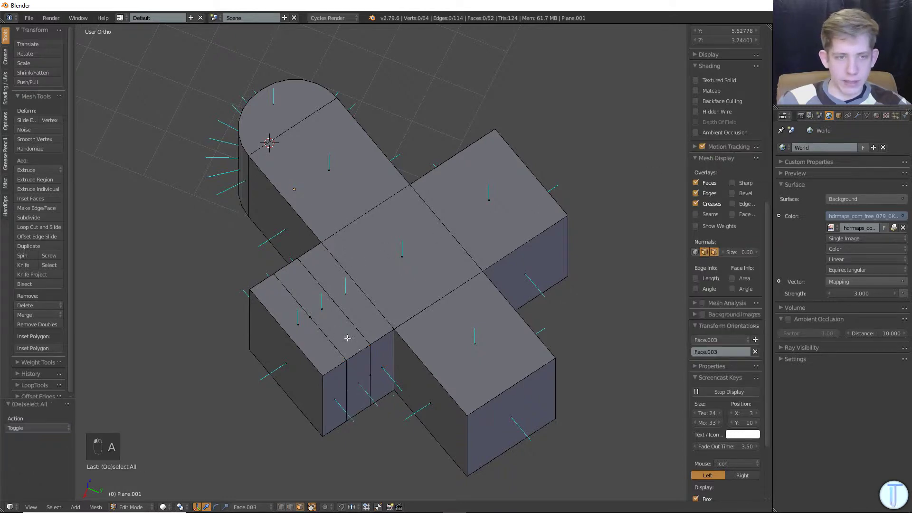
- Select the shorter arm's middle face ring and scale it by about 1.53 along the custom orientation's Z axis
{"action": "right_click", "coordinate": [347, 337], "text": "alt"}
{"action": "key", "text": "s"}
{"action": "key", "text": "z"}
{"action": "key", "text": "z"}
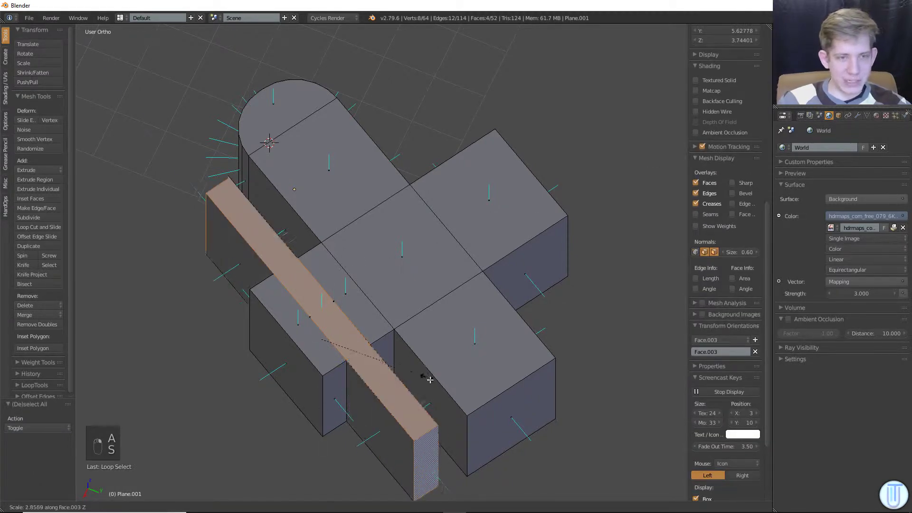
{"action": "left_click", "coordinate": [378, 347]}
{"action": "middle_click_drag", "start_coordinate": [379, 347], "coordinate": [522, 371]}
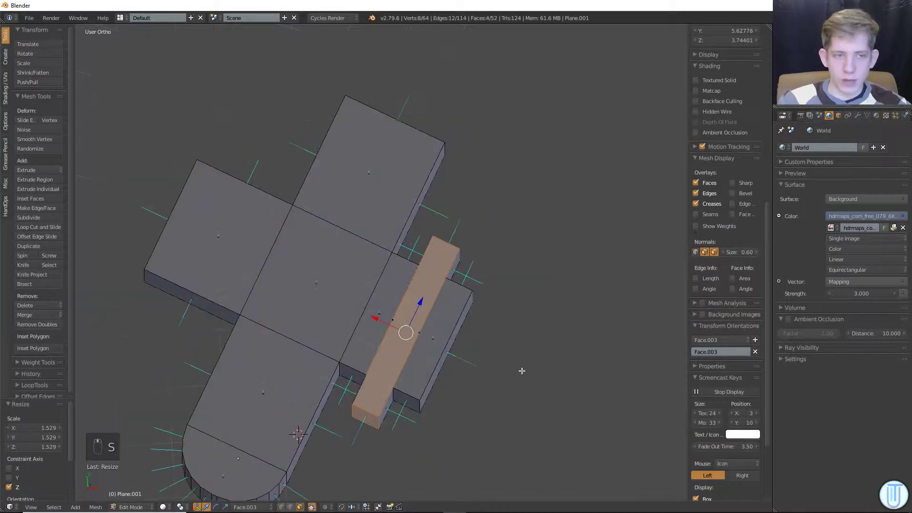
- Insert two evenly spaced loop cuts across the cross's longer arm
{"action": "middle_click_drag", "start_coordinate": [467, 384], "coordinate": [446, 321]}
{"action": "key", "text": "Tab"}
{"action": "middle_click_drag", "start_coordinate": [233, 314], "coordinate": [252, 334]}
{"action": "key", "text": "Tab"}
{"action": "key", "text": "a"}
{"action": "key", "text": "a"}
{"action": "key", "text": "a"}
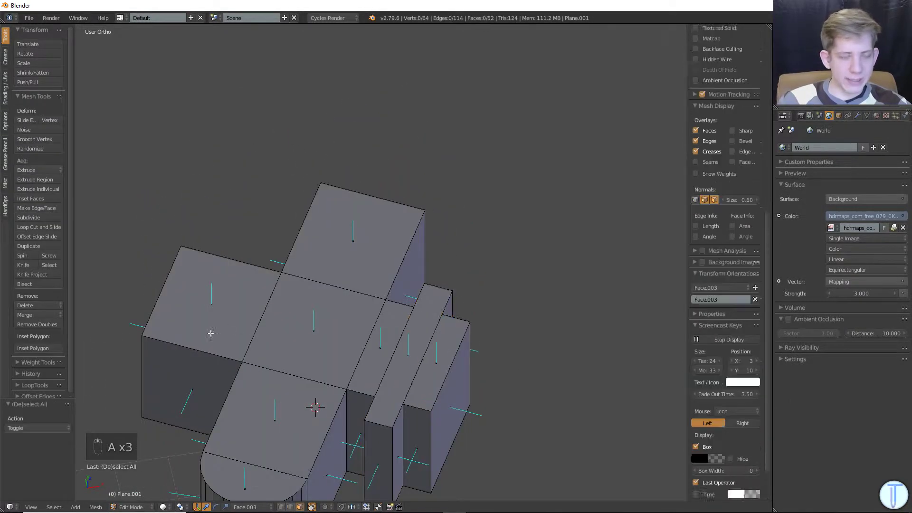
{"action": "key", "text": "ctrl+r"}
{"action": "scroll", "coordinate": [196, 346], "scroll_direction": "up", "scroll_amount": 1}
{"action": "left_click", "coordinate": [195, 346]}
{"action": "right_click", "coordinate": [195, 347]}
{"action": "middle_click_drag", "start_coordinate": [195, 346], "coordinate": [278, 358]}
{"action": "key", "text": "s"}
{"action": "key", "text": "y"}
{"action": "key", "text": "y"}
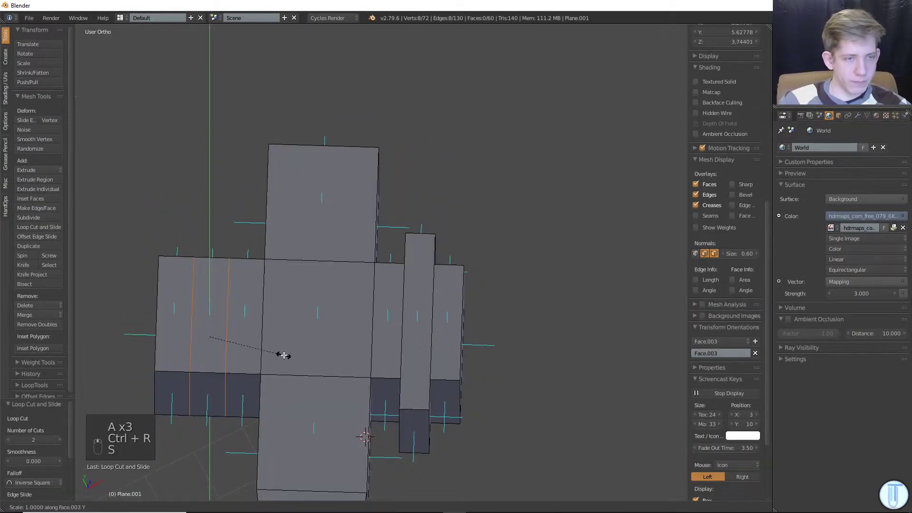
{"action": "right_click", "coordinate": [269, 342]}
- Scale the longer arm's two loop cuts closer together along the custom orientation's X axis, and clear the selection
{"action": "key", "text": "s"}
{"action": "key", "text": "x"}
{"action": "key", "text": "x"}
{"action": "left_click", "coordinate": [258, 331]}
{"action": "key", "text": "a"}
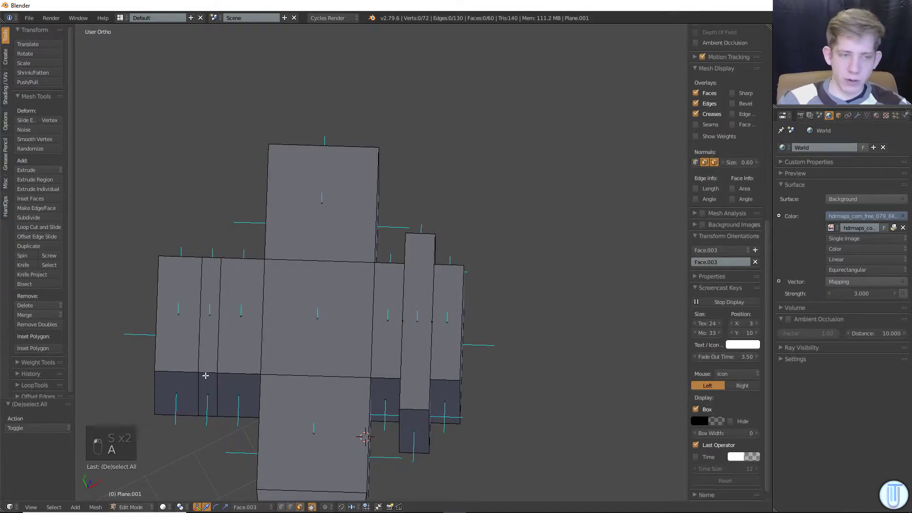
- Select the narrow face ring between the longer arm's cuts and extrude it in place
{"action": "right_click", "coordinate": [205, 376], "text": "alt"}
{"action": "key", "text": "e"}
{"action": "right_click", "coordinate": [247, 335]}
- Try scaling the longer arm's extruded face ring uniformly, up to about 7.73
{"action": "key", "text": "s"}
{"action": "middle_click", "coordinate": [251, 330]}
{"action": "right_click", "coordinate": [287, 305]}
{"action": "middle_click_drag", "start_coordinate": [287, 306], "coordinate": [257, 287]}
{"action": "key", "text": "s"}
{"action": "right_click", "coordinate": [257, 287]}
{"action": "key", "text": "s"}
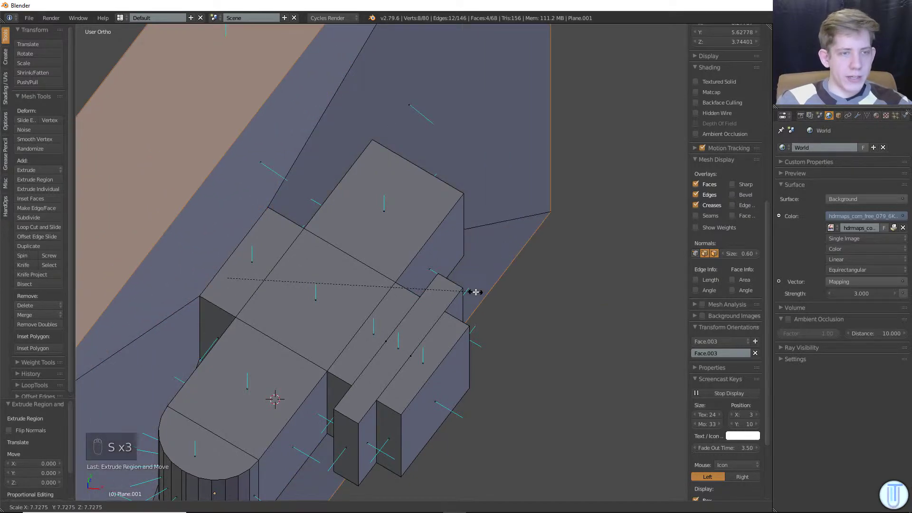
{"action": "right_click", "coordinate": [476, 291]}
{"action": "key", "text": "s"}
{"action": "right_click", "coordinate": [323, 349]}
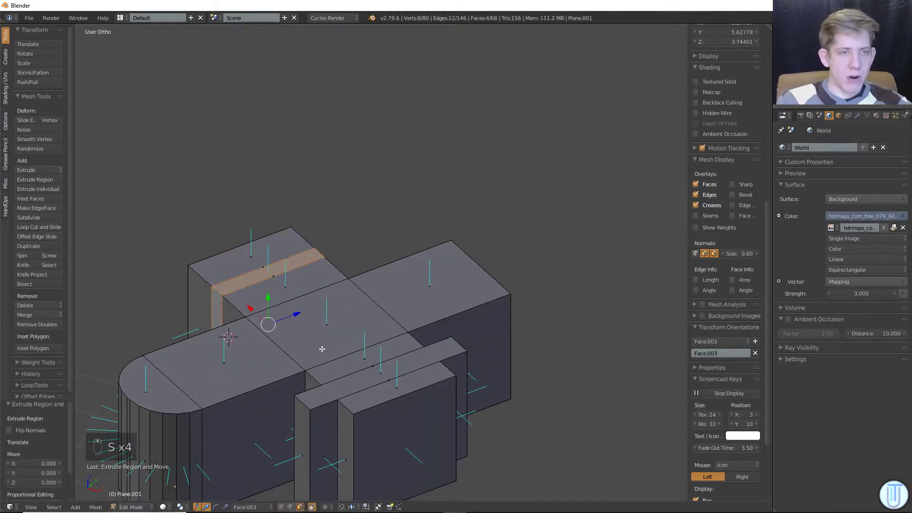
- Scale the longer arm's extruded face ring to about 3.18 along the custom orientation's Z axis
{"action": "key", "text": "s"}
{"action": "left_click", "coordinate": [577, 265]}
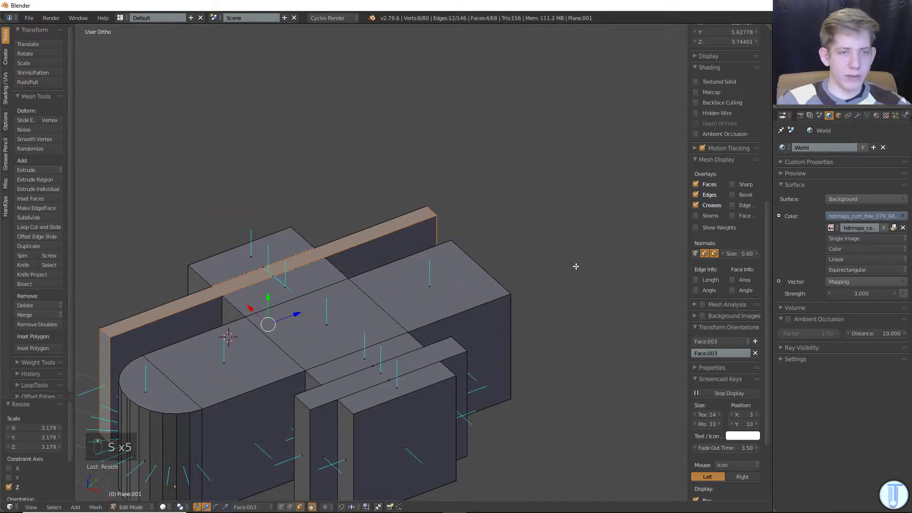
{"action": "middle_click_drag", "start_coordinate": [576, 267], "coordinate": [558, 275]}
{"action": "middle_click_drag", "start_coordinate": [495, 259], "coordinate": [311, 471]}
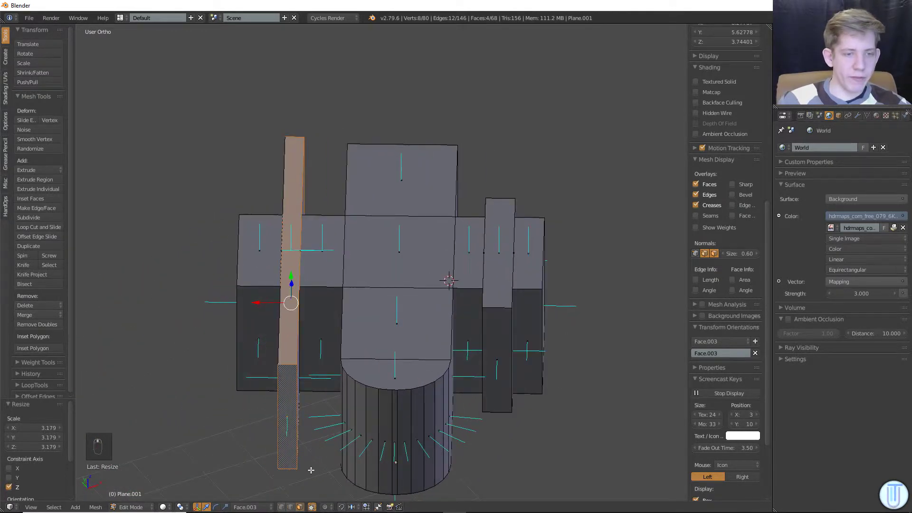
{"action": "middle_click_drag", "start_coordinate": [276, 413], "coordinate": [299, 459]}
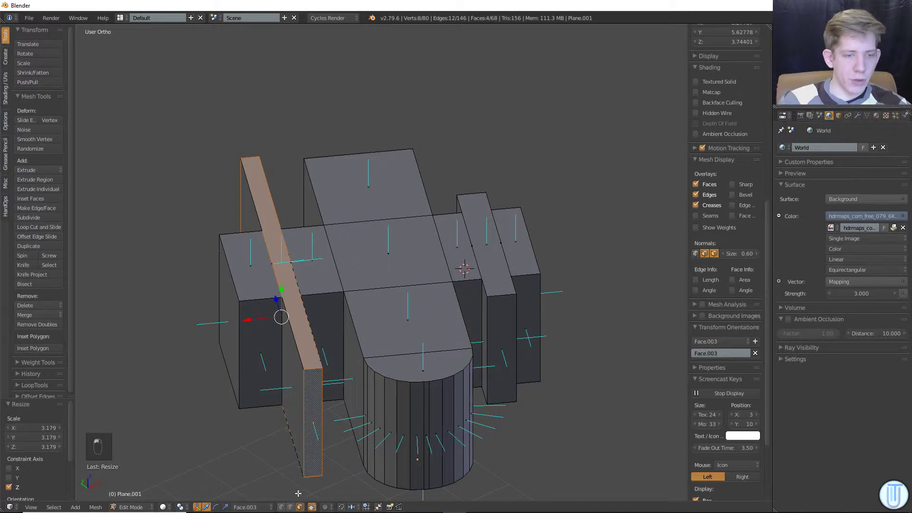
{"action": "right_click", "coordinate": [300, 387]}
{"action": "middle_click_drag", "start_coordinate": [298, 375], "coordinate": [309, 375]}
{"action": "right_click", "coordinate": [212, 255], "text": "shift"}
{"action": "middle_click_drag", "start_coordinate": [208, 224], "coordinate": [191, 223]}
{"action": "key", "text": "g"}
{"action": "key", "text": "x"}
{"action": "key", "text": "x"}
{"action": "right_click", "coordinate": [202, 220]}
- Select only the scaled plate's two vertical corner edges on its outward-facing side and move them along the custom orientation's X axis
{"action": "key", "text": "a"}
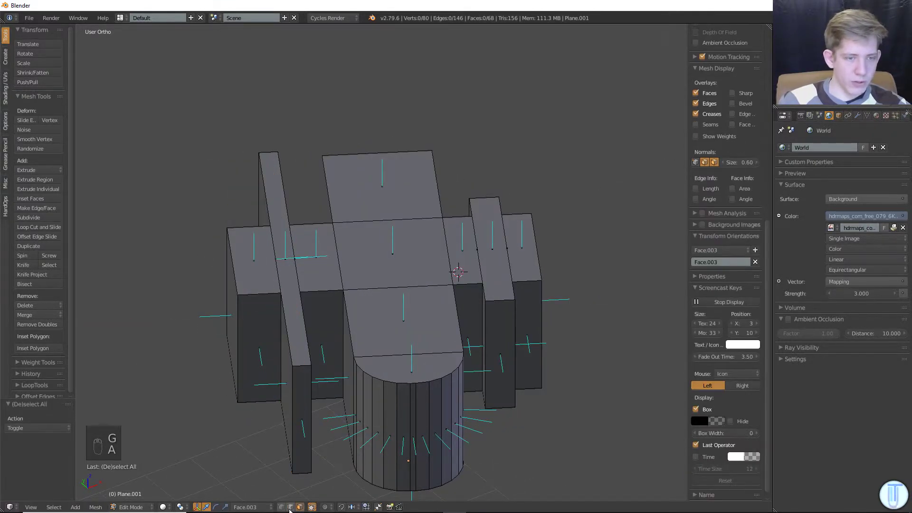
{"action": "right_click", "coordinate": [284, 420], "text": "shift"}
{"action": "key", "text": "z"}
{"action": "key", "text": "z"}
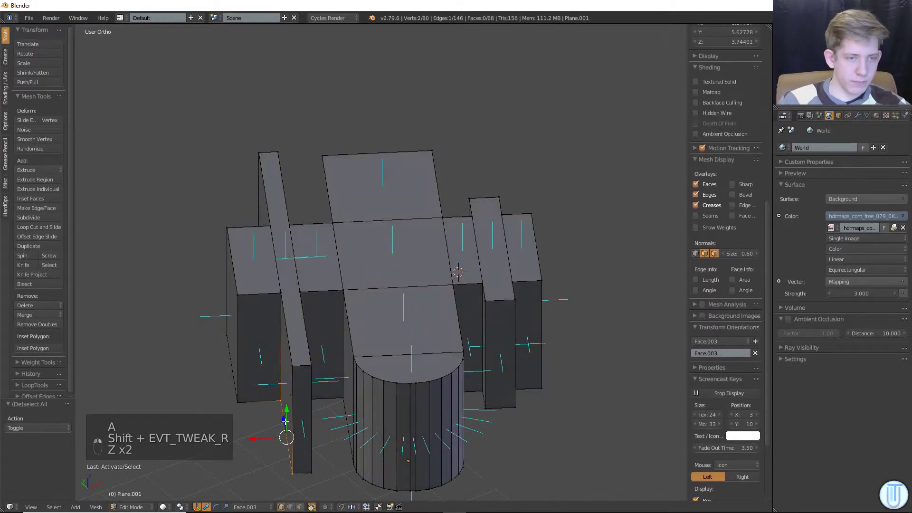
{"action": "right_click", "coordinate": [293, 383]}
{"action": "key", "text": "g"}
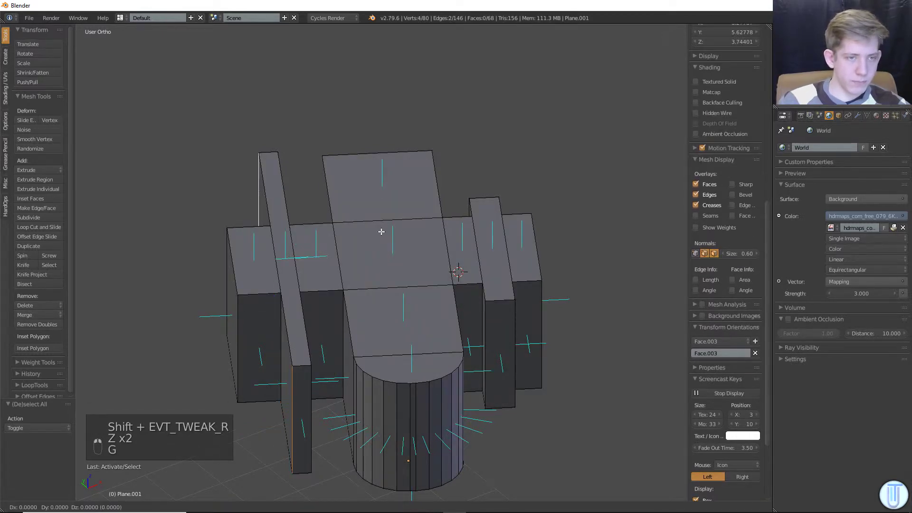
{"action": "key", "text": "x"}
{"action": "key", "text": "x"}
{"action": "left_click", "coordinate": [345, 226]}
{"action": "middle_click_drag", "start_coordinate": [345, 226], "coordinate": [428, 214]}
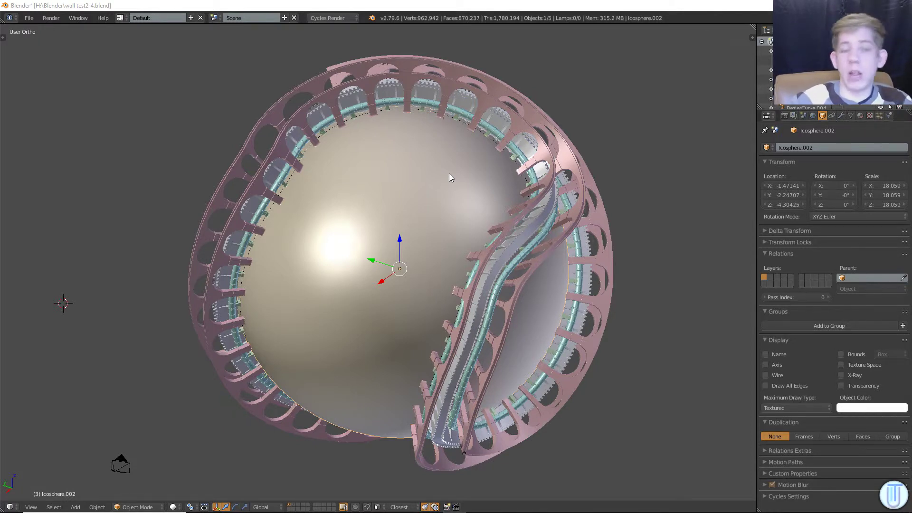
{"action": "middle_click_drag", "start_coordinate": [449, 178], "coordinate": [477, 213]}
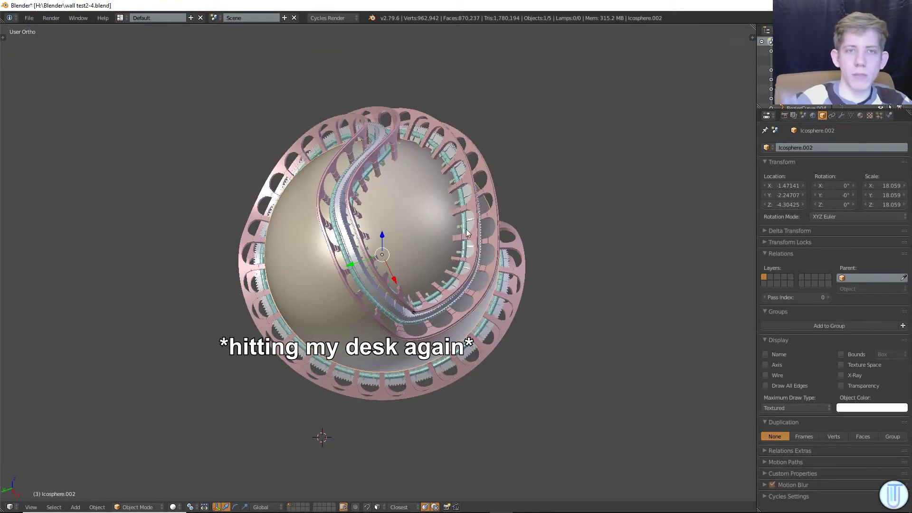